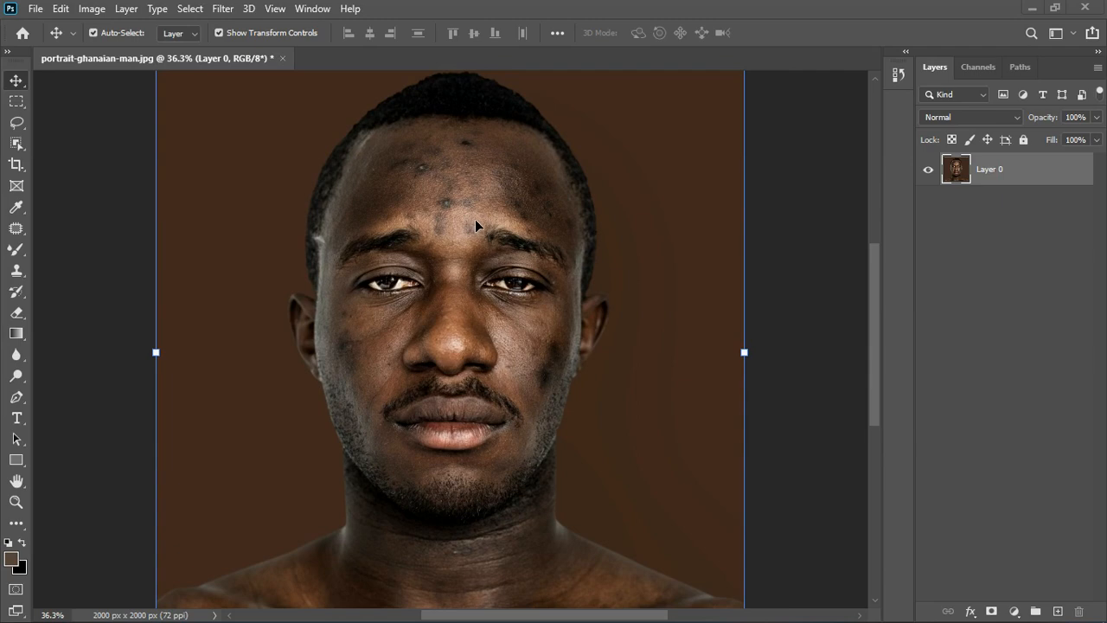
{"action": "scroll", "coordinate": [480, 222], "scroll_direction": "up", "scroll_amount": 4}
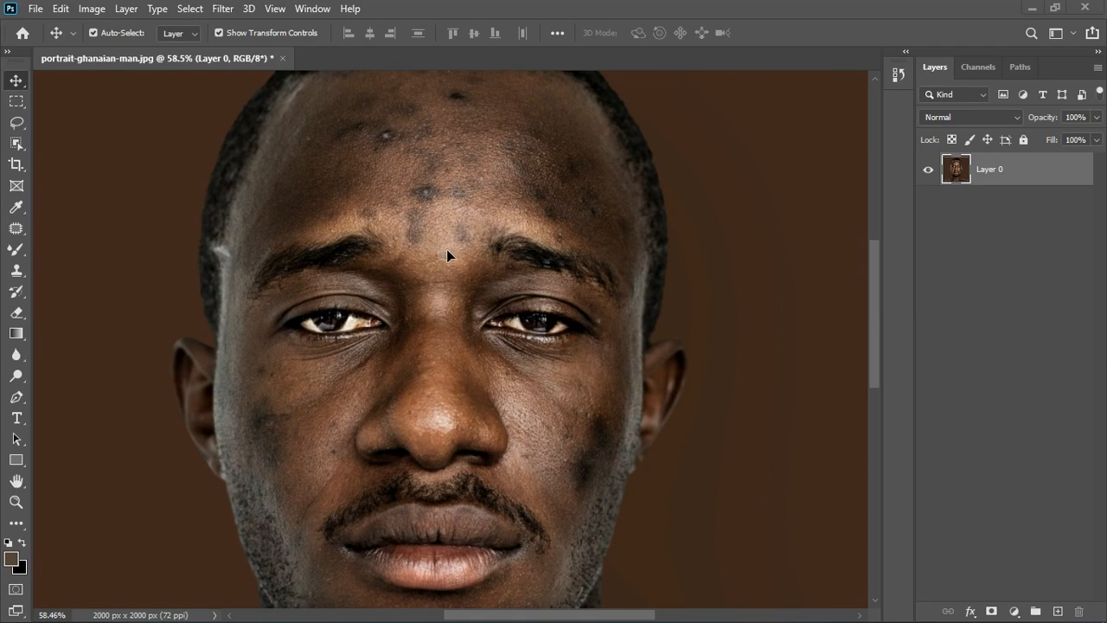
{"action": "scroll", "coordinate": [456, 251], "scroll_direction": "down", "scroll_amount": 4}
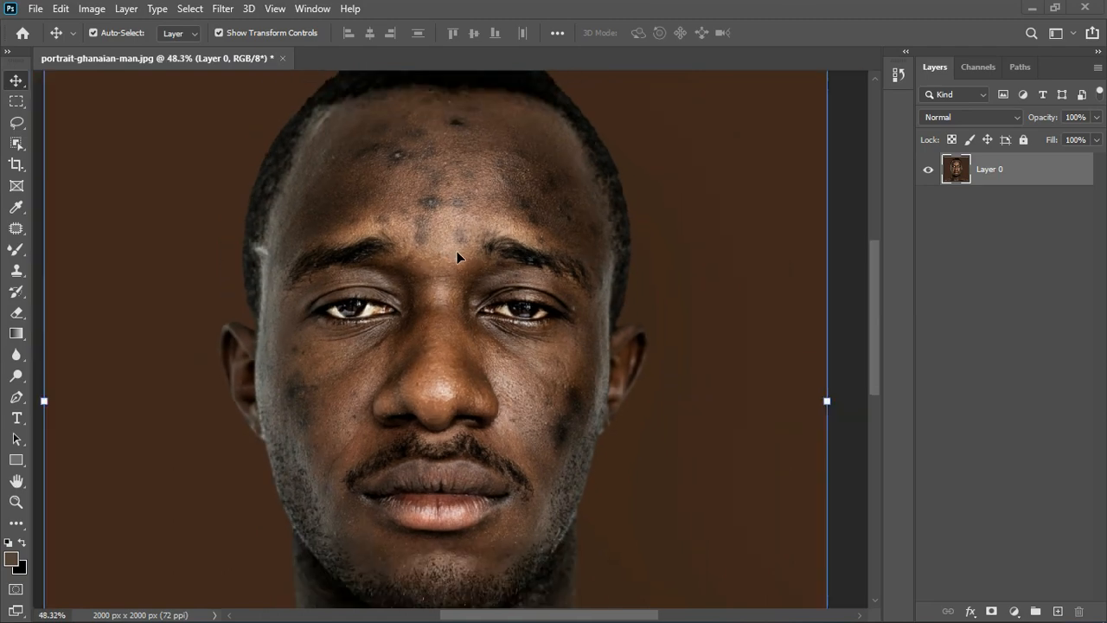
{"action": "scroll", "coordinate": [459, 257], "scroll_direction": "up", "scroll_amount": 2}
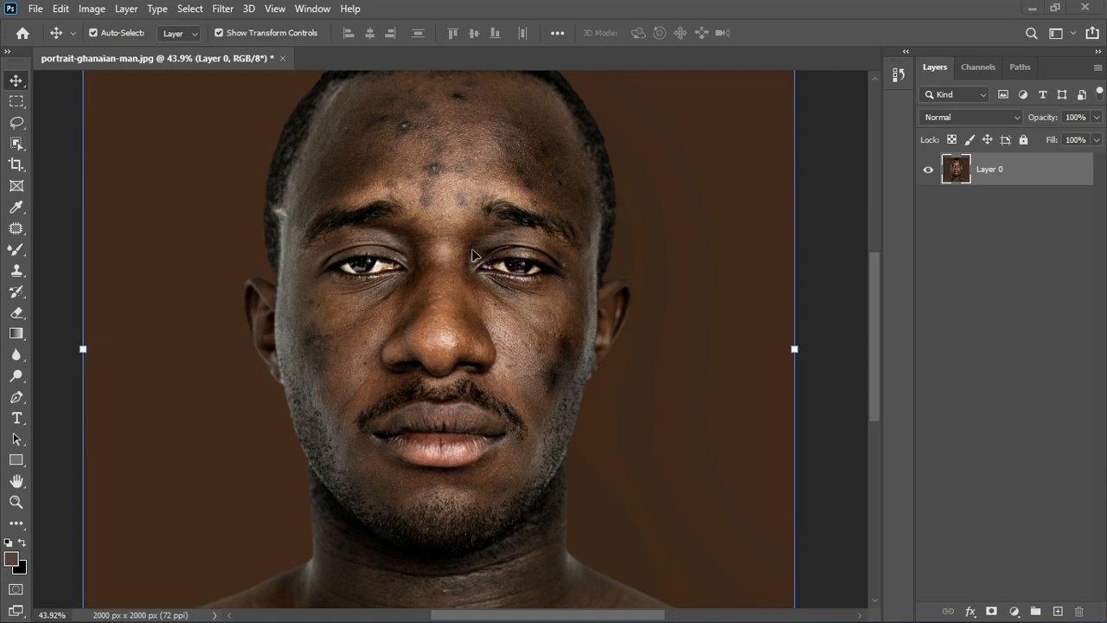
{"action": "scroll", "coordinate": [419, 161], "scroll_direction": "up", "scroll_amount": 2}
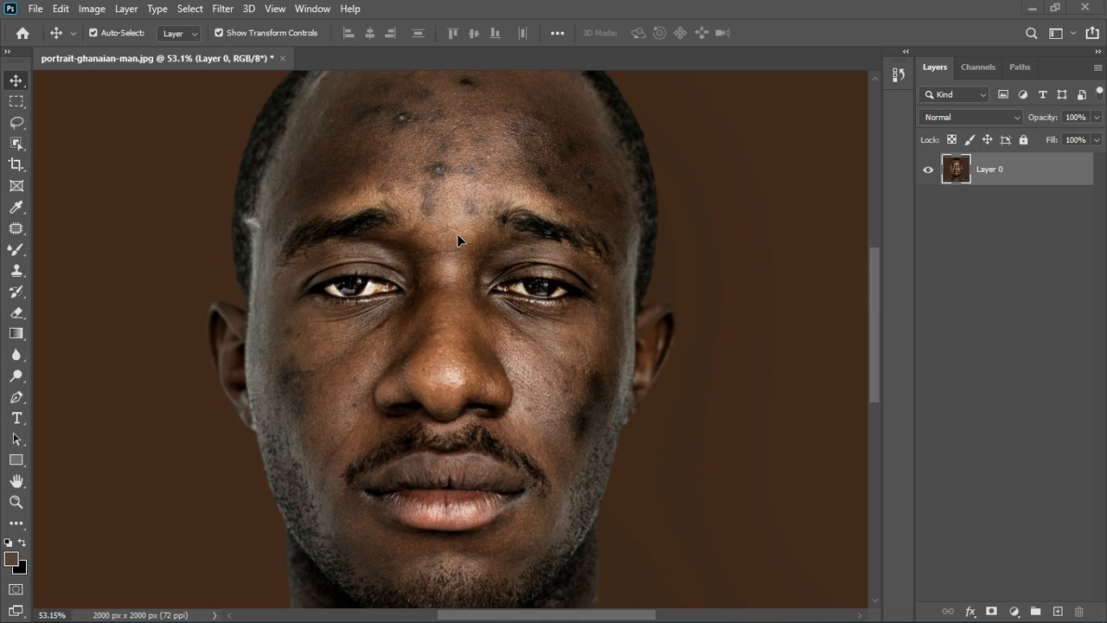
{"action": "scroll", "coordinate": [464, 217], "scroll_direction": "down", "scroll_amount": 2}
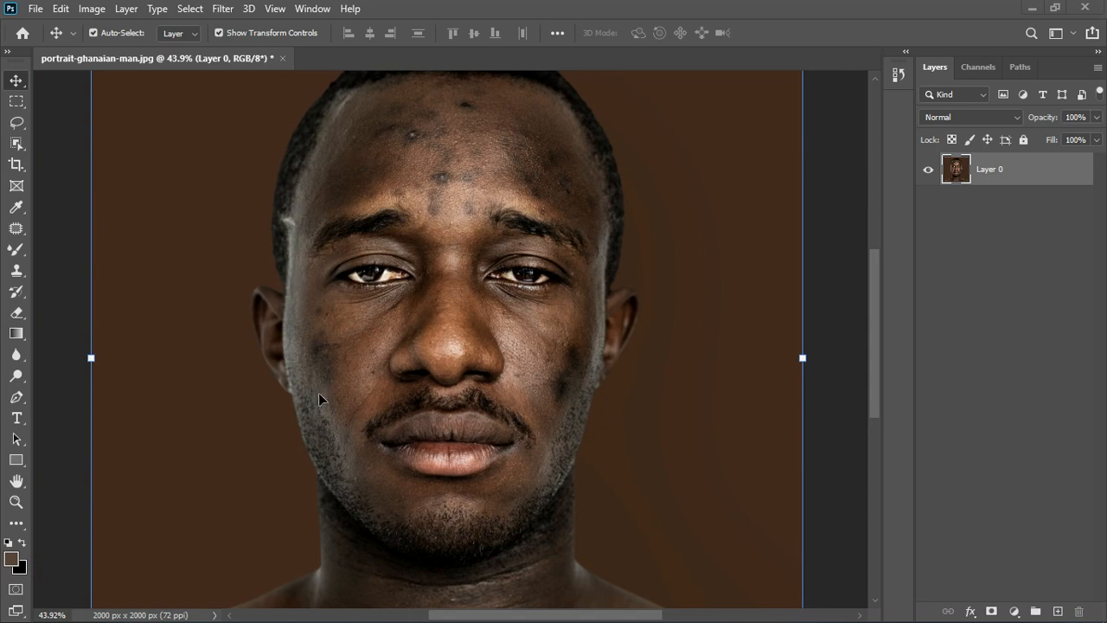
{"action": "scroll", "coordinate": [511, 211], "scroll_direction": "down", "scroll_amount": 2}
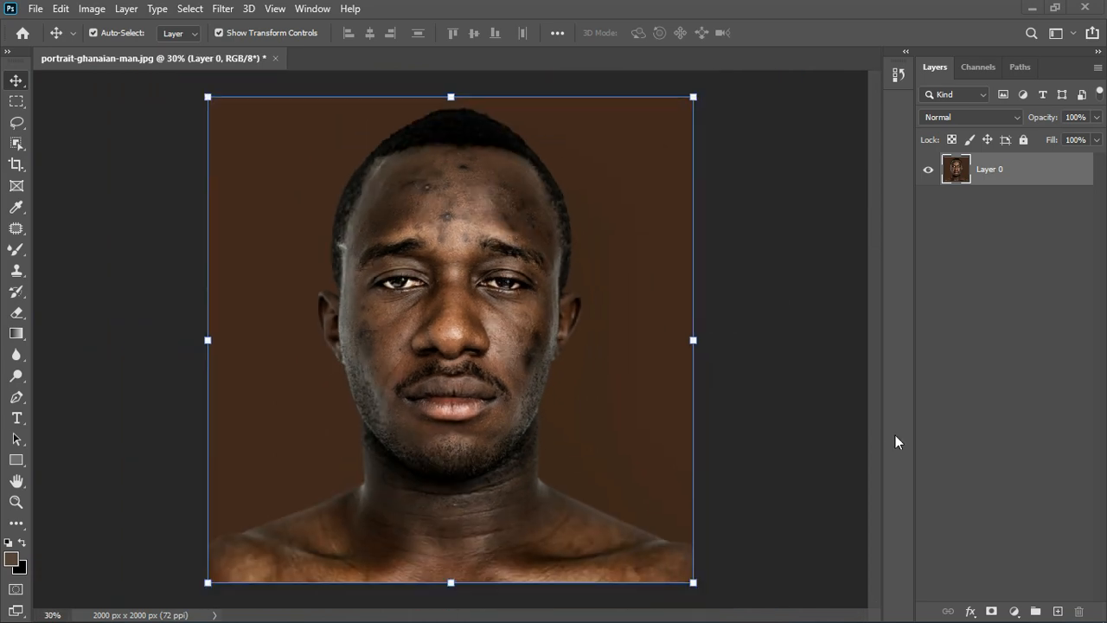
- Add an Exposure adjustment layer above the portrait layer and close its properties
{"action": "left_click", "coordinate": [1014, 611]}
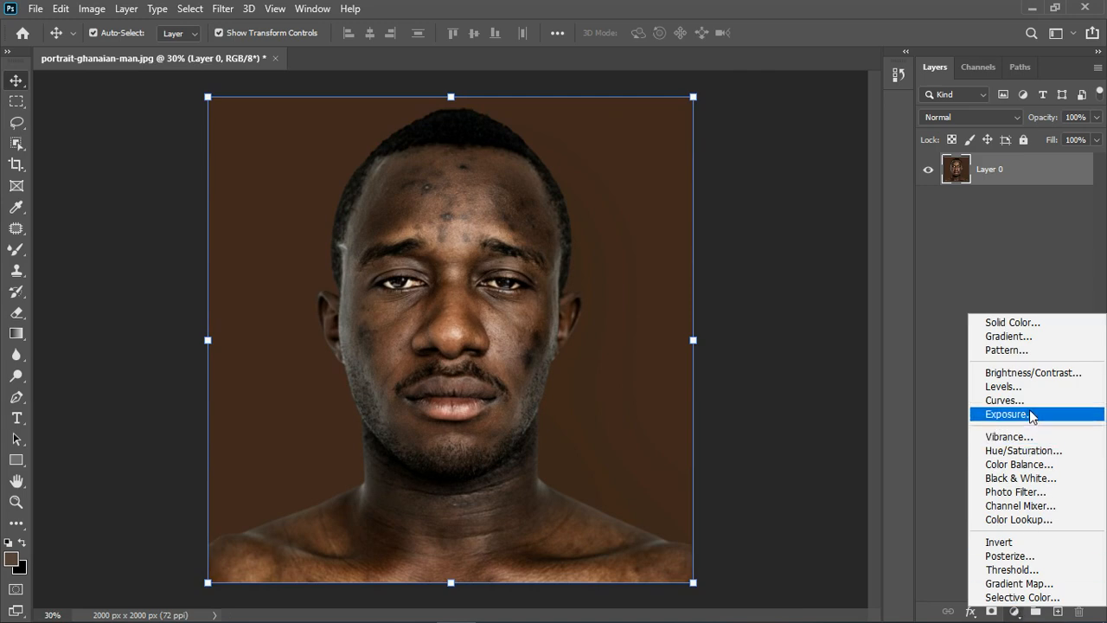
{"action": "left_click", "coordinate": [1010, 413]}
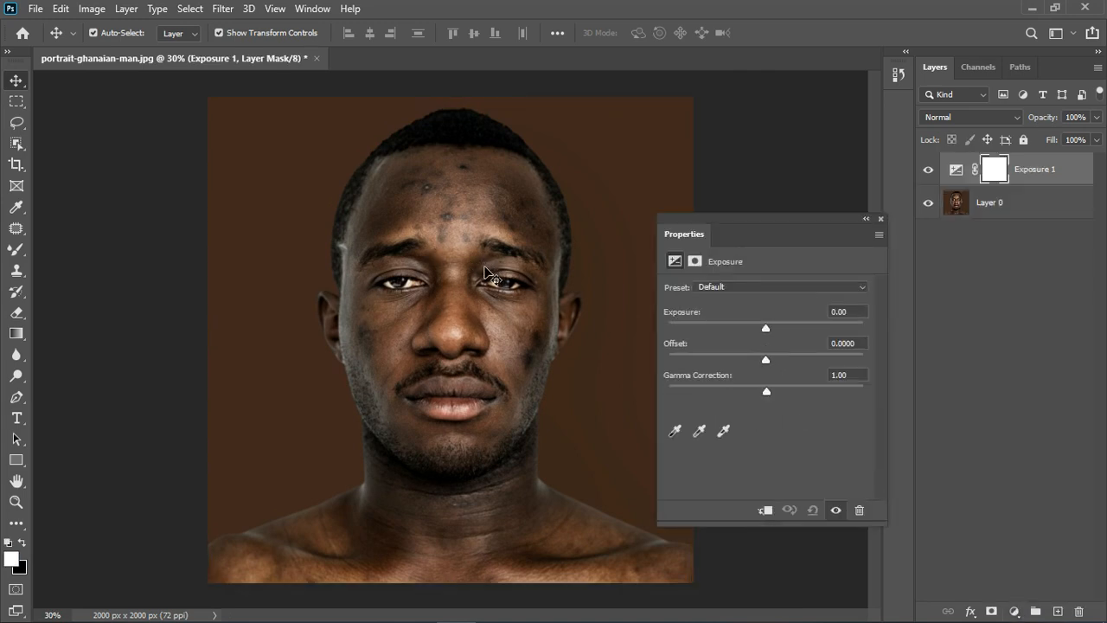
{"action": "left_click", "coordinate": [881, 219]}
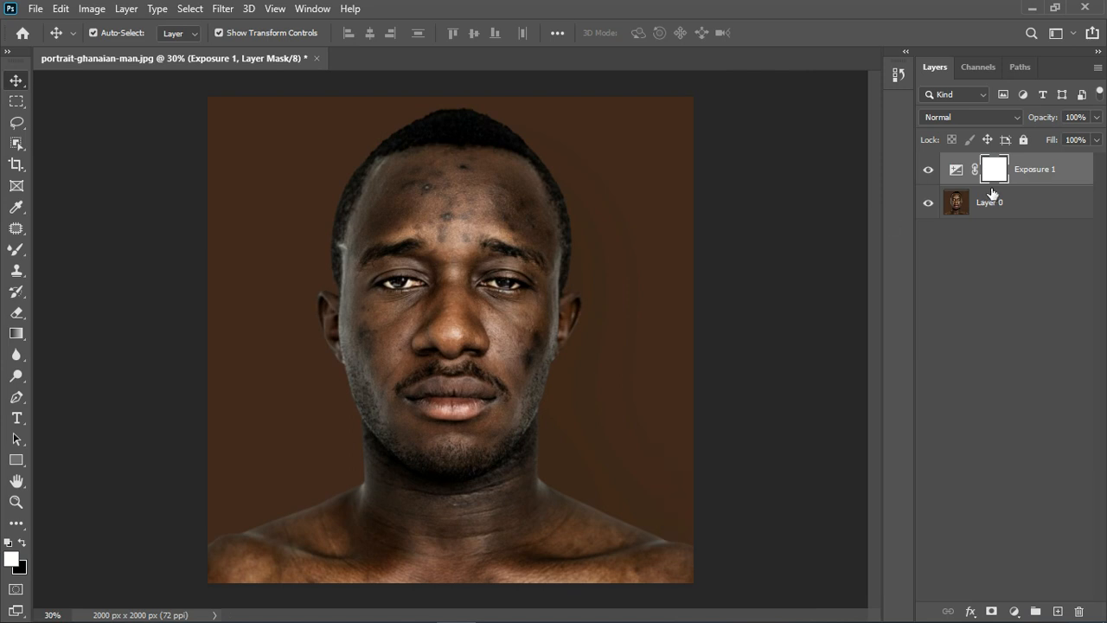
- Mask the Exposure layer with a Color Range sampled from the bright skin at fuzziness 2, and check the resulting mask
{"action": "left_click", "coordinate": [189, 10]}
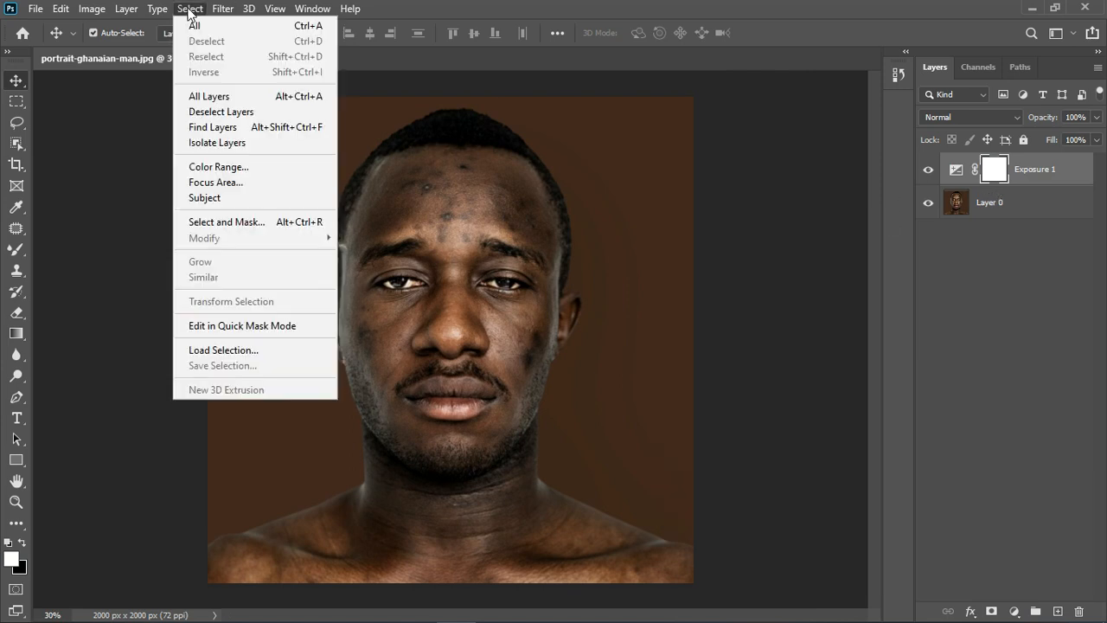
{"action": "left_click", "coordinate": [232, 167]}
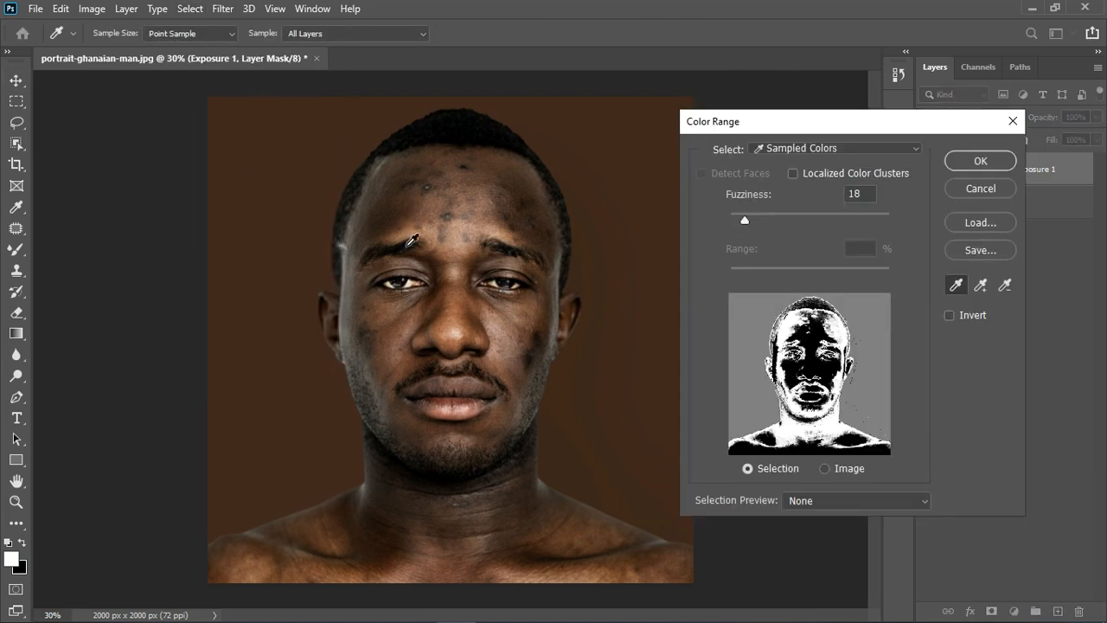
{"action": "left_click", "coordinate": [408, 236]}
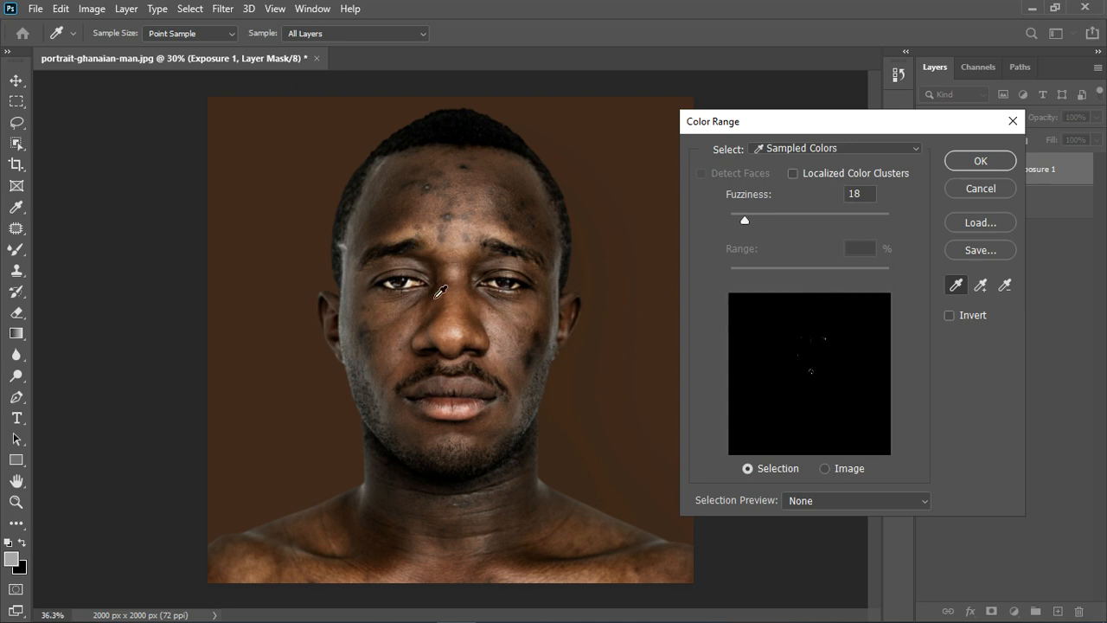
{"action": "scroll", "coordinate": [440, 294], "scroll_direction": "up", "scroll_amount": 2}
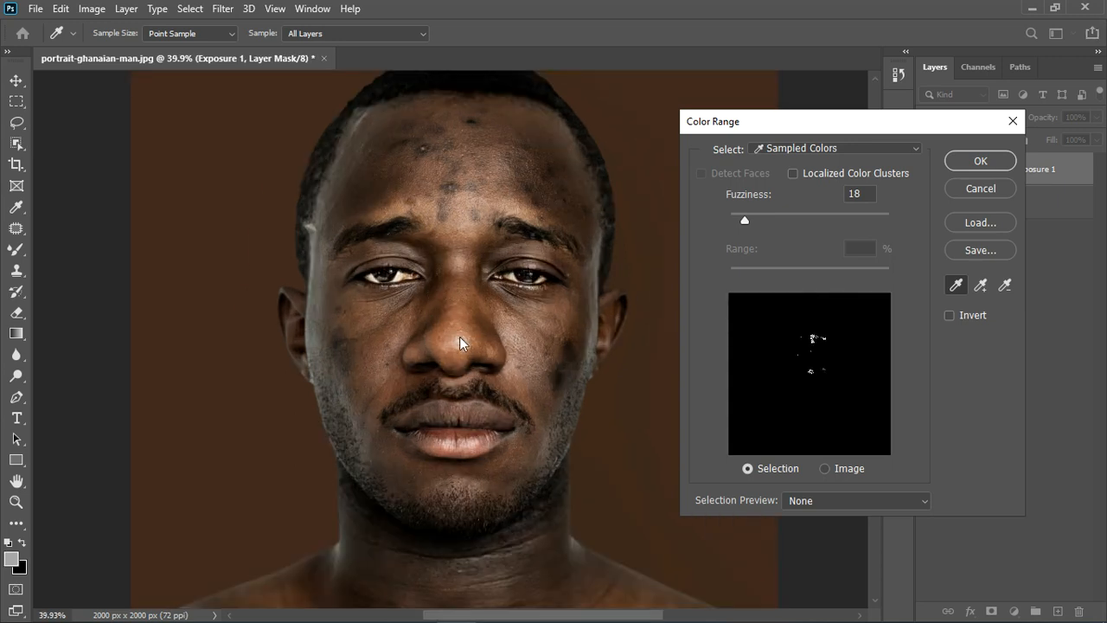
{"action": "left_click", "coordinate": [439, 356]}
{"action": "left_click", "coordinate": [472, 357]}
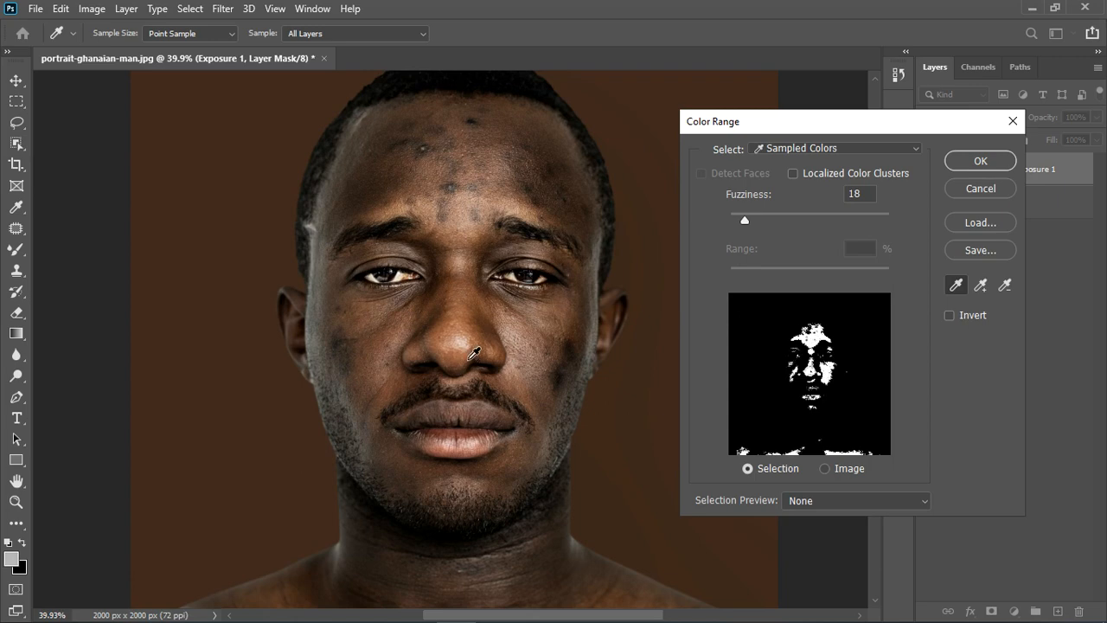
{"action": "scroll", "coordinate": [476, 269], "scroll_direction": "down", "scroll_amount": 2}
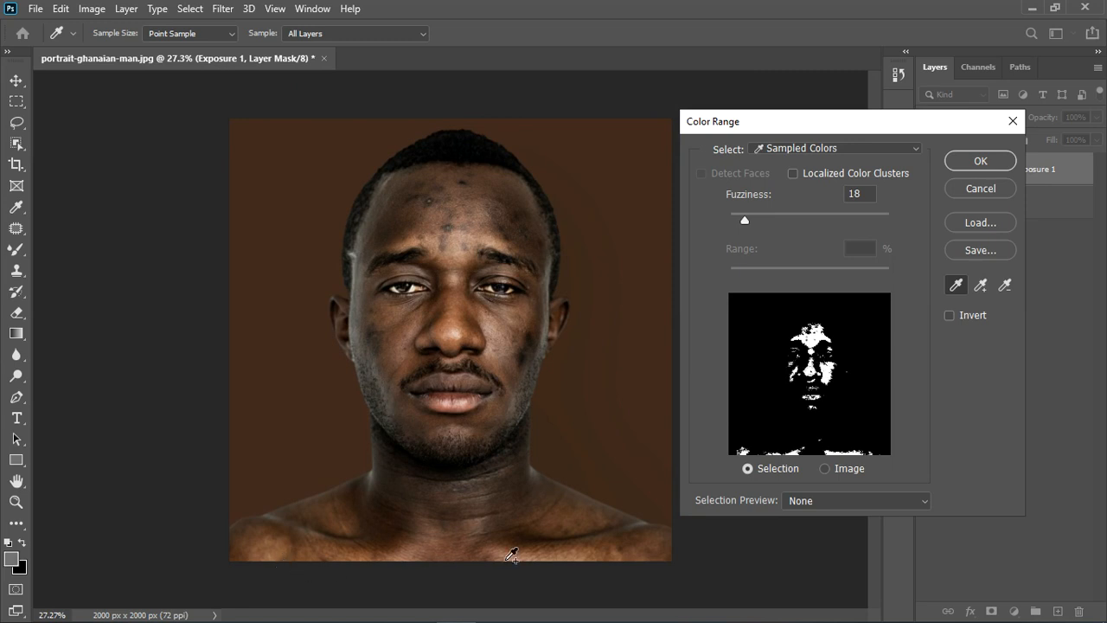
{"action": "left_click", "coordinate": [566, 558]}
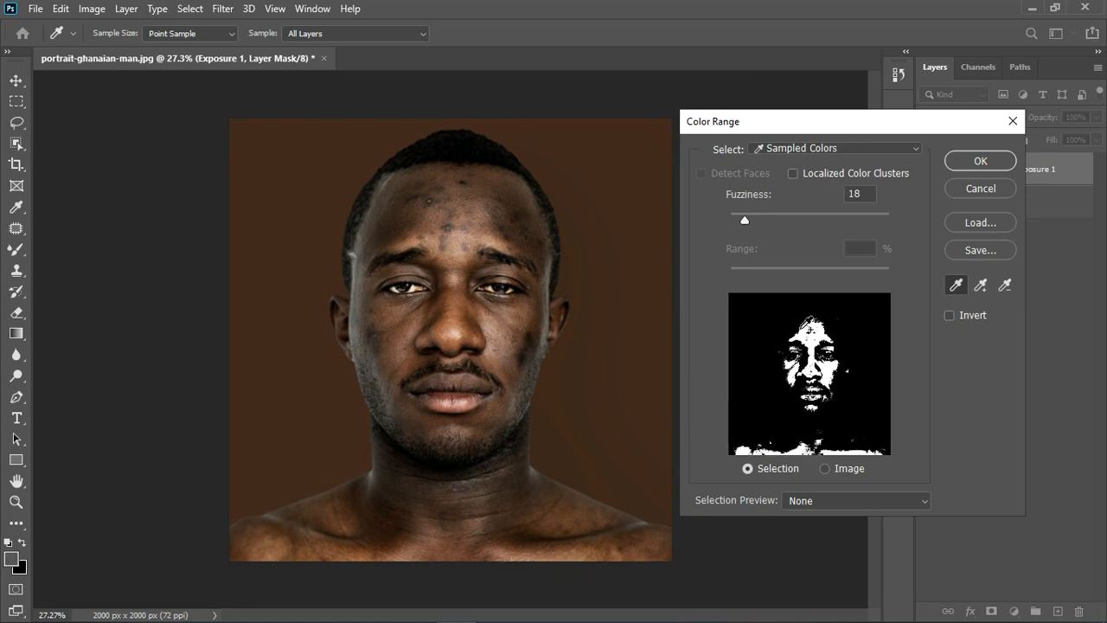
{"action": "left_click_drag", "start_coordinate": [746, 220], "coordinate": [732, 223]}
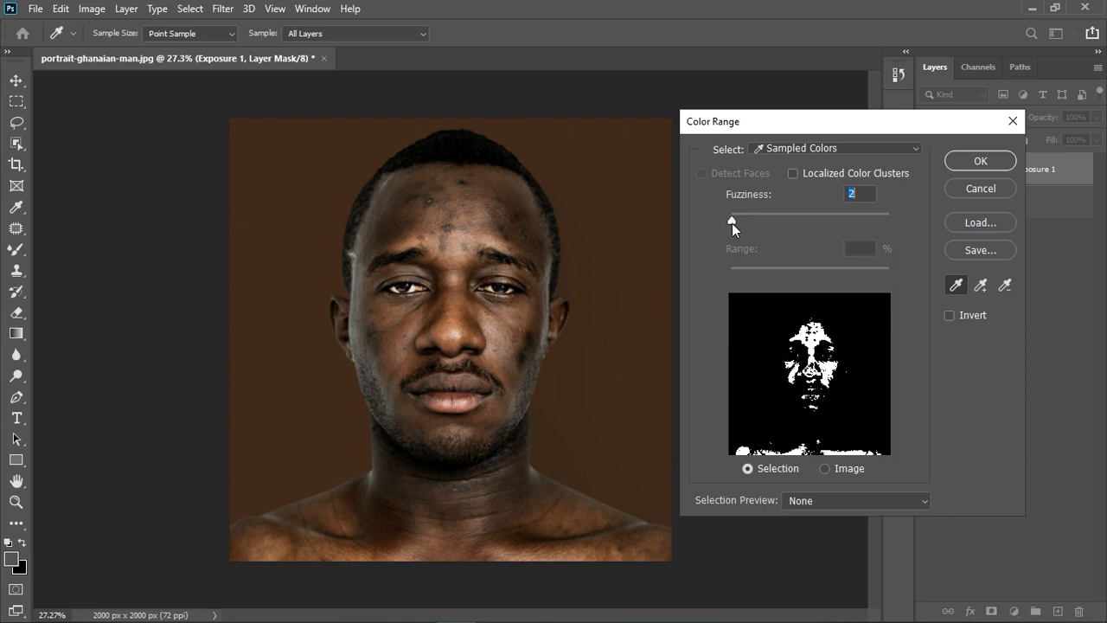
{"action": "left_click", "coordinate": [980, 161]}
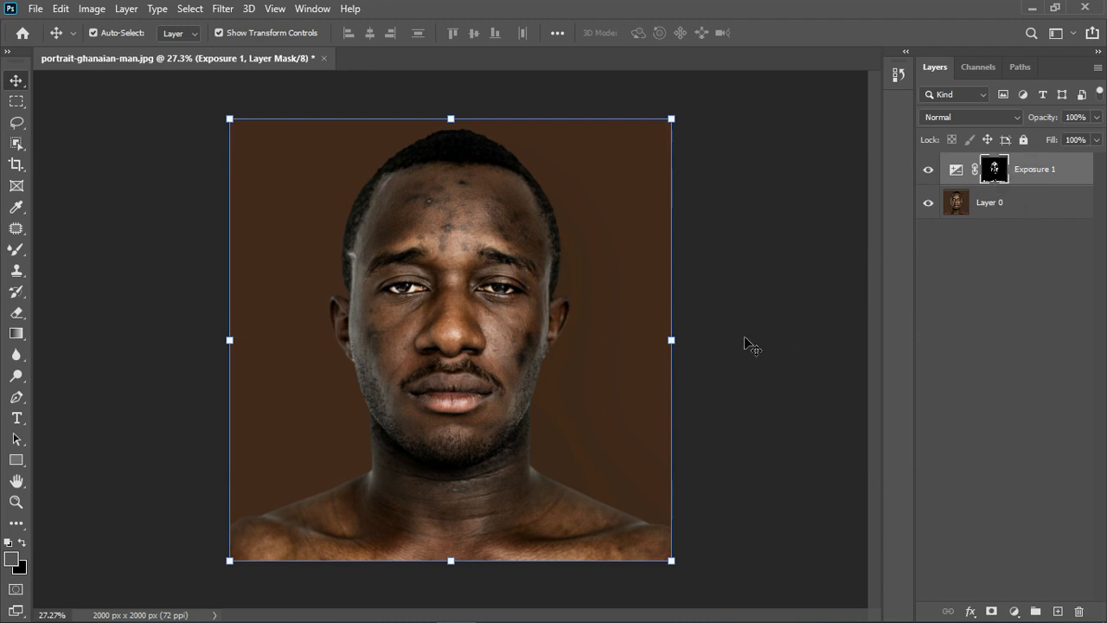
{"action": "left_click", "coordinate": [992, 183], "text": "alt"}
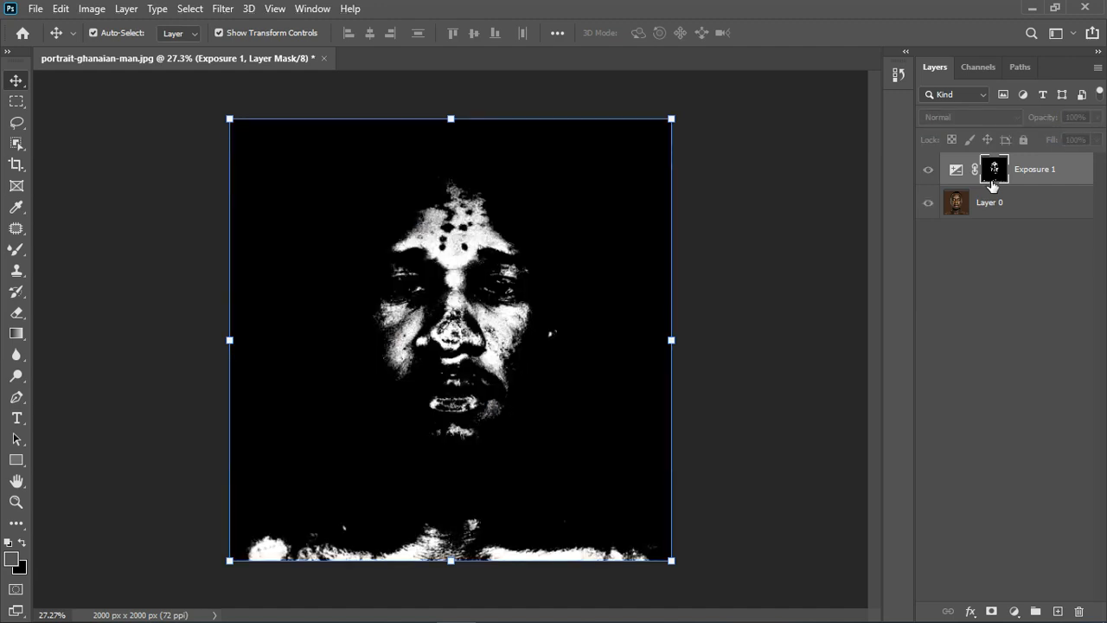
{"action": "left_click", "coordinate": [992, 183], "text": "alt"}
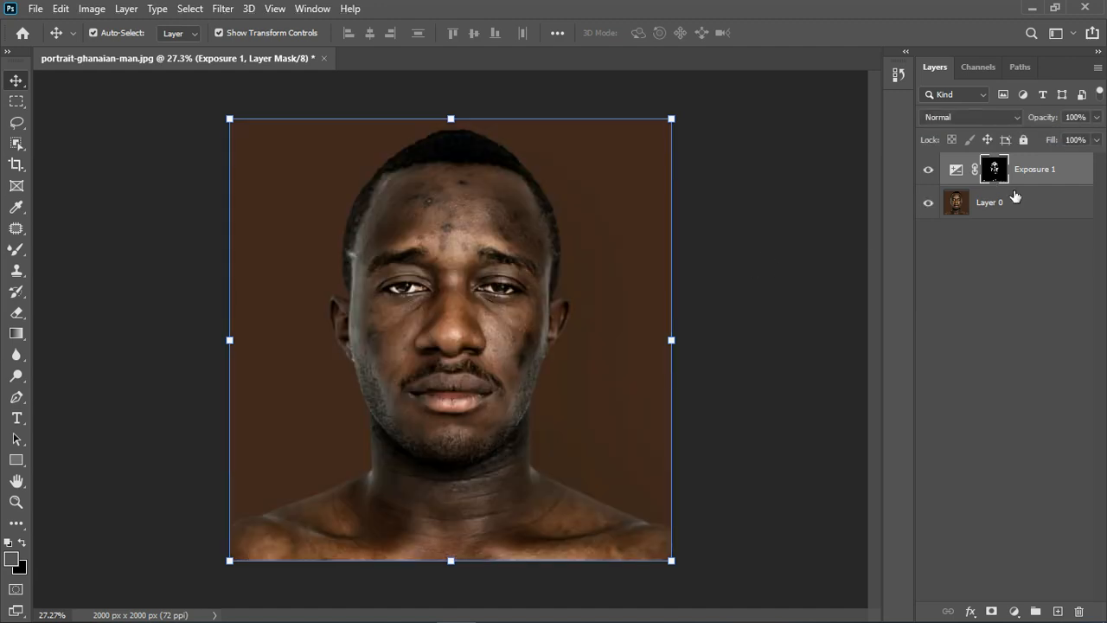
- Lower the exposure value of the Exposure 1 layer to about -0.56 to darken the masked skin highlights
{"action": "left_click", "coordinate": [957, 176]}
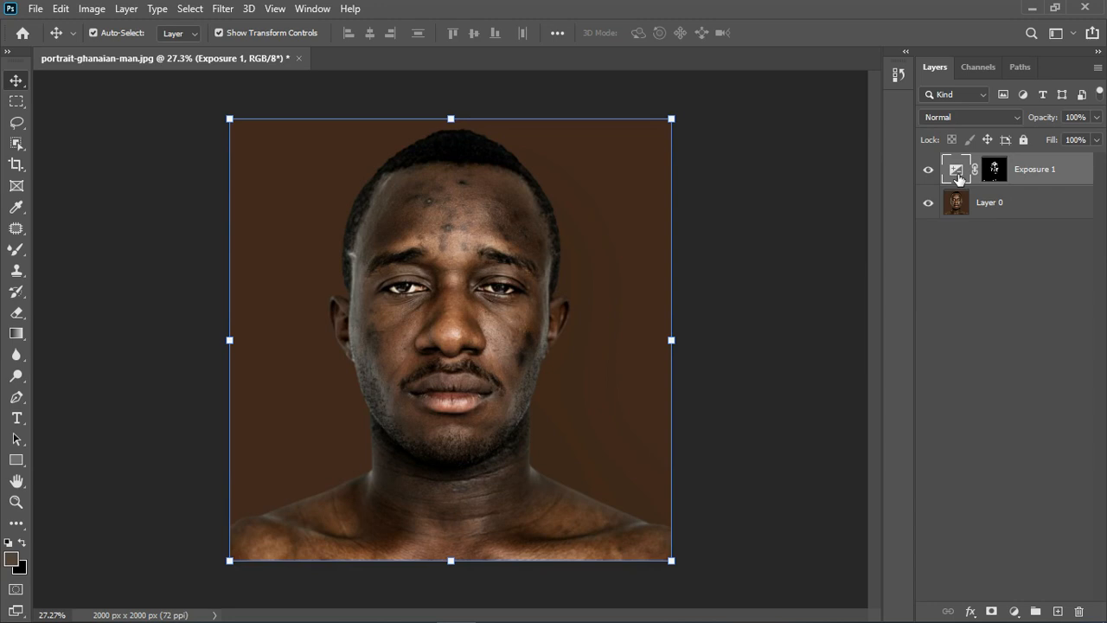
{"action": "double_click", "coordinate": [957, 176]}
{"action": "left_click_drag", "start_coordinate": [765, 327], "coordinate": [757, 328]}
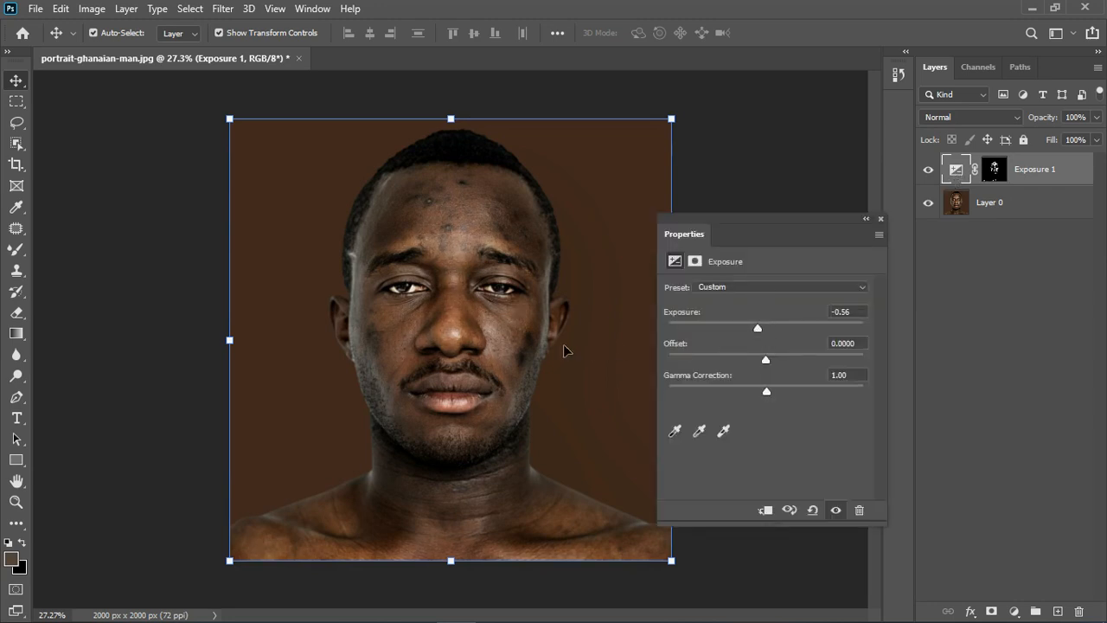
{"action": "scroll", "coordinate": [530, 342], "scroll_direction": "up", "scroll_amount": 2}
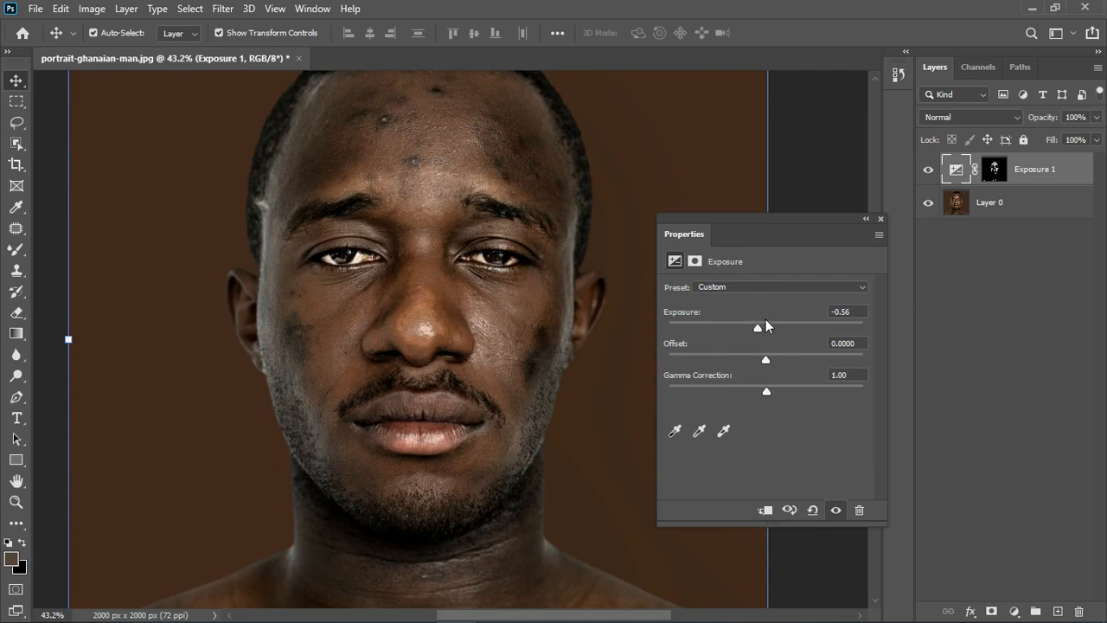
{"action": "mouse_move", "coordinate": [755, 329]}
{"action": "left_mouse_down"}
{"action": "mouse_move", "coordinate": [736, 331]}
{"action": "mouse_move", "coordinate": [769, 331]}
{"action": "mouse_move", "coordinate": [757, 329]}
{"action": "left_mouse_up"}
{"action": "left_click", "coordinate": [880, 219]}
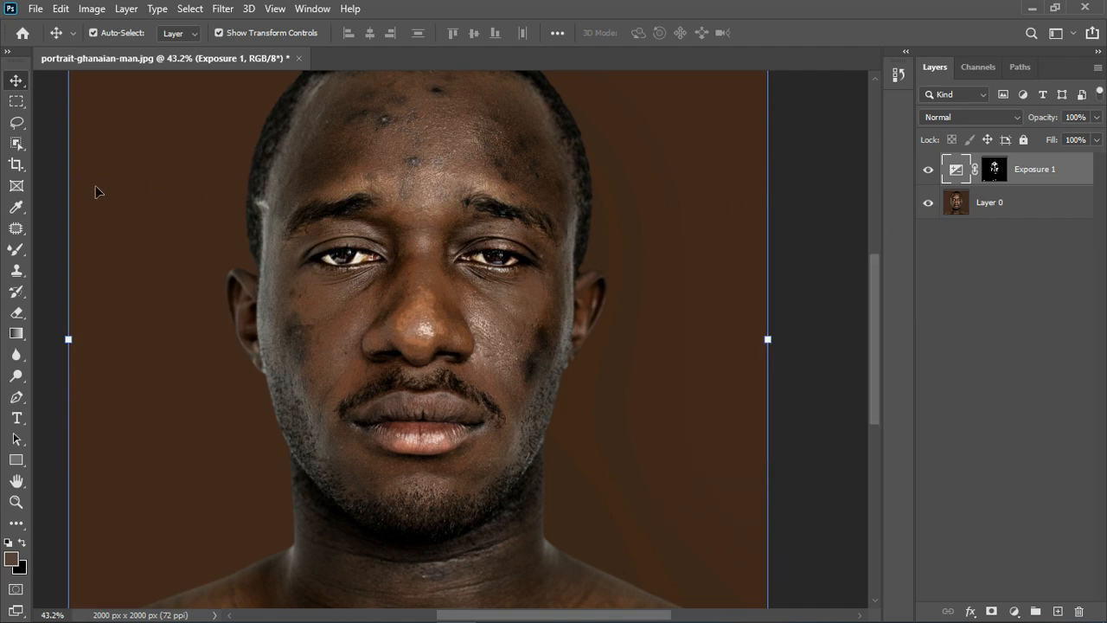
- Paint white on the Exposure 1 layer mask over the facial highlights, such as the nose, with a soft 40 px brush
{"action": "left_click", "coordinate": [17, 252]}
{"action": "key", "text": "shift+b"}
{"action": "left_click", "coordinate": [56, 250]}
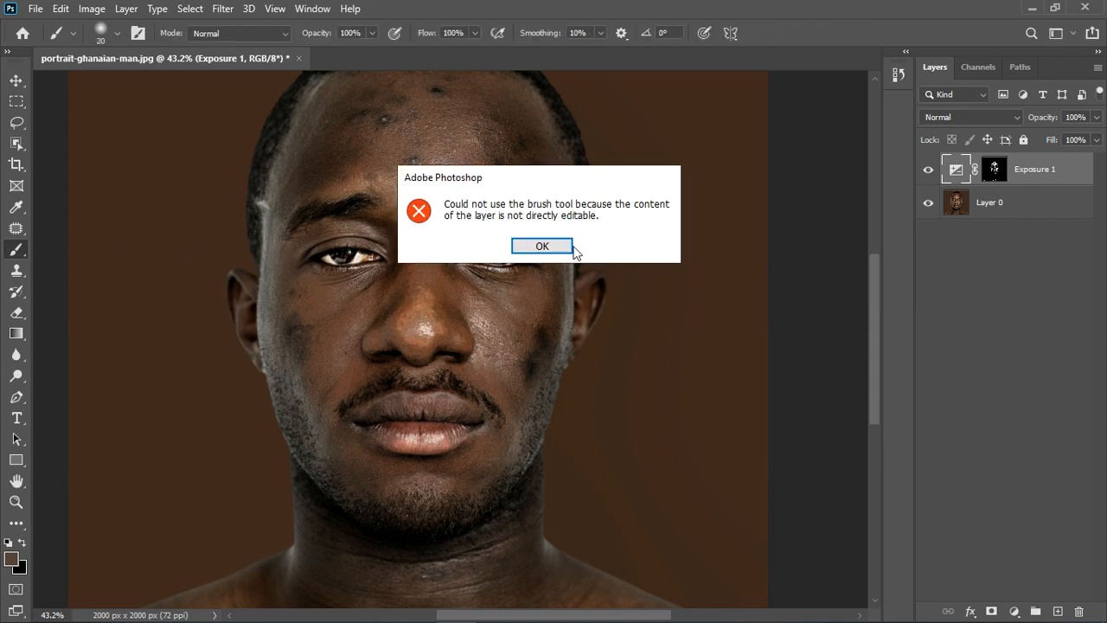
{"action": "left_click", "coordinate": [537, 247]}
{"action": "left_click", "coordinate": [995, 169]}
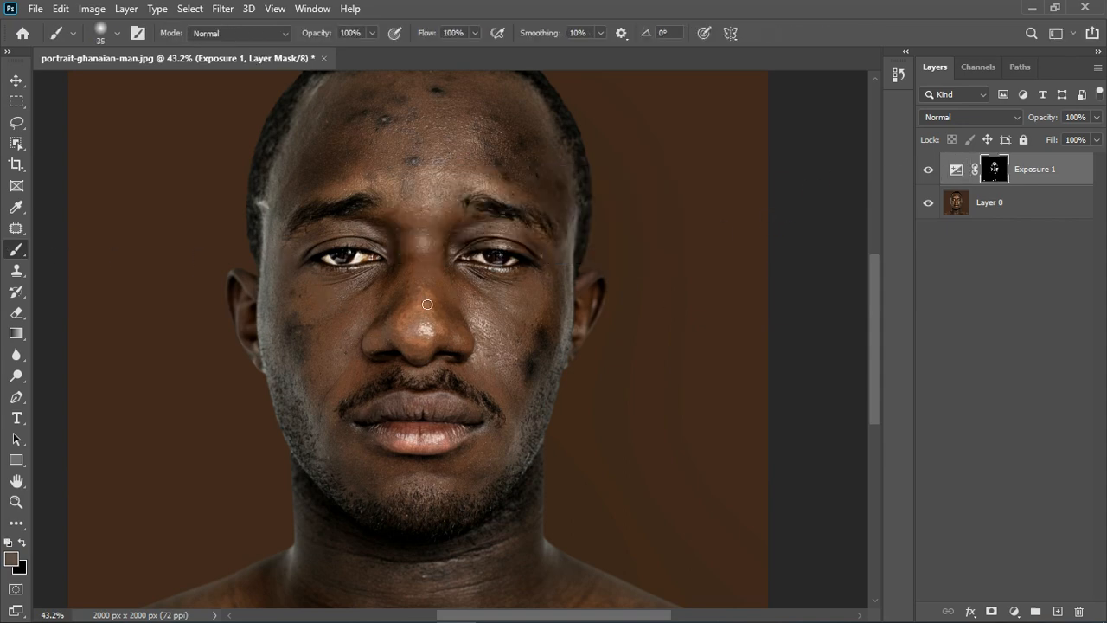
{"action": "key", "text": "bracketright"}
{"action": "scroll", "coordinate": [444, 423], "scroll_direction": "down", "scroll_amount": 5}
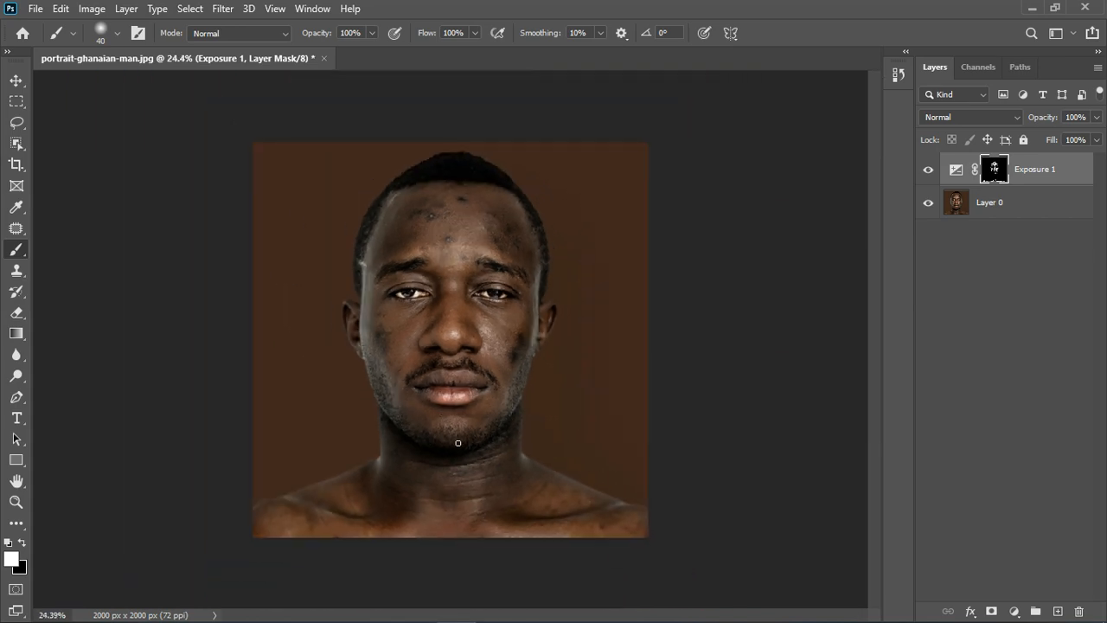
- Enlarge the brush to 100 px and paint white on the Exposure 1 mask over the chest and shoulder highlights
{"action": "key", "text": "bracketright"}
{"action": "key", "text": "bracketright"}
{"action": "key", "text": "bracketright"}
{"action": "key", "text": "bracketright"}
{"action": "key", "text": "bracketright"}
{"action": "key", "text": "bracketright"}
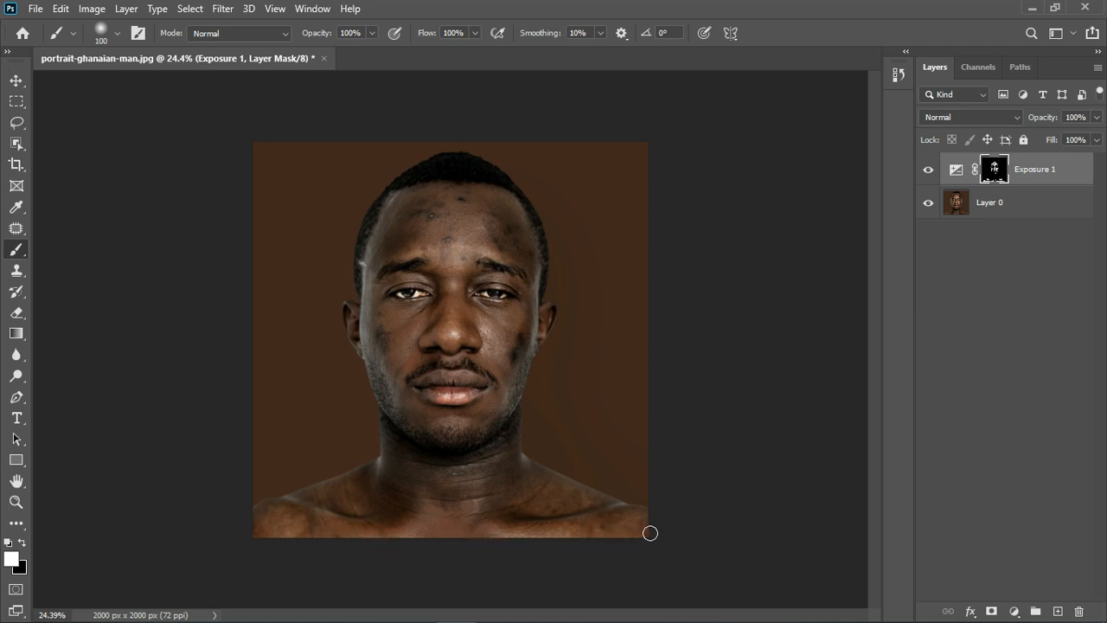
- Compare the portrait with the Exposure 1 layer hidden and shown, and inspect the face up close
{"action": "left_click", "coordinate": [929, 171]}
{"action": "left_click", "coordinate": [929, 170]}
{"action": "scroll", "coordinate": [446, 330], "scroll_direction": "up", "scroll_amount": 4}
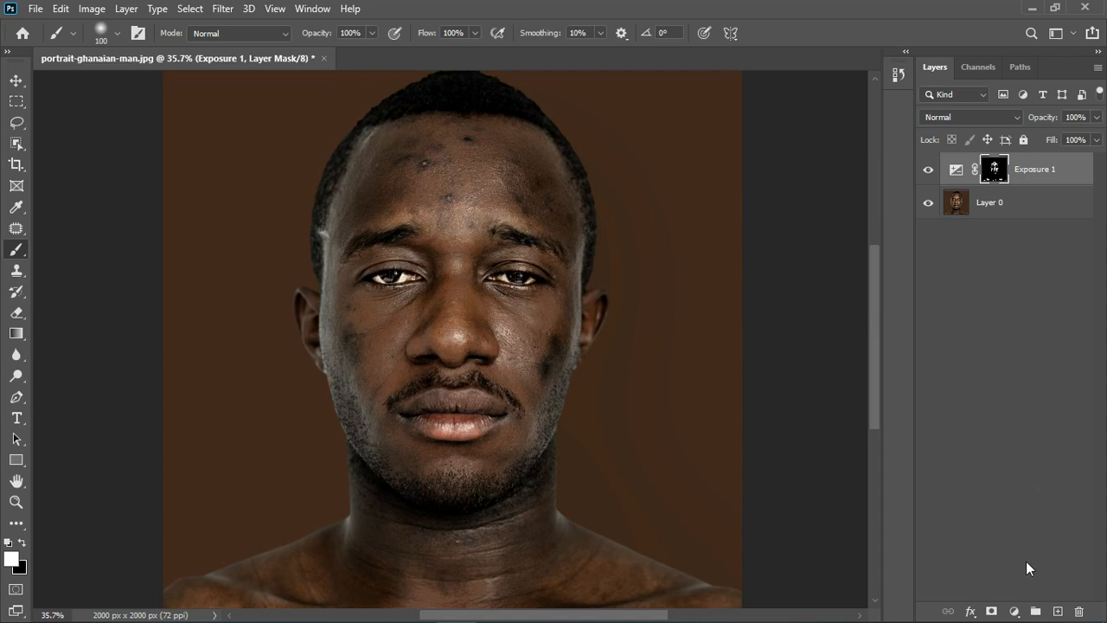
- Add a Hue/Saturation adjustment layer and replace its mask with a copy of the Exposure 1 mask
{"action": "left_click", "coordinate": [1014, 611]}
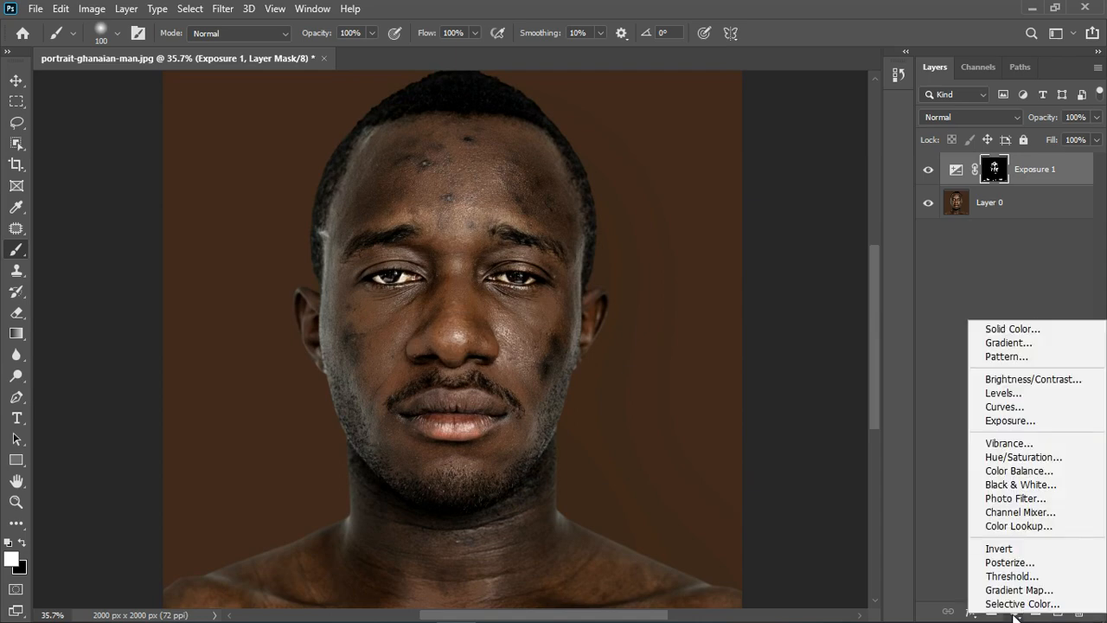
{"action": "left_click", "coordinate": [1024, 458]}
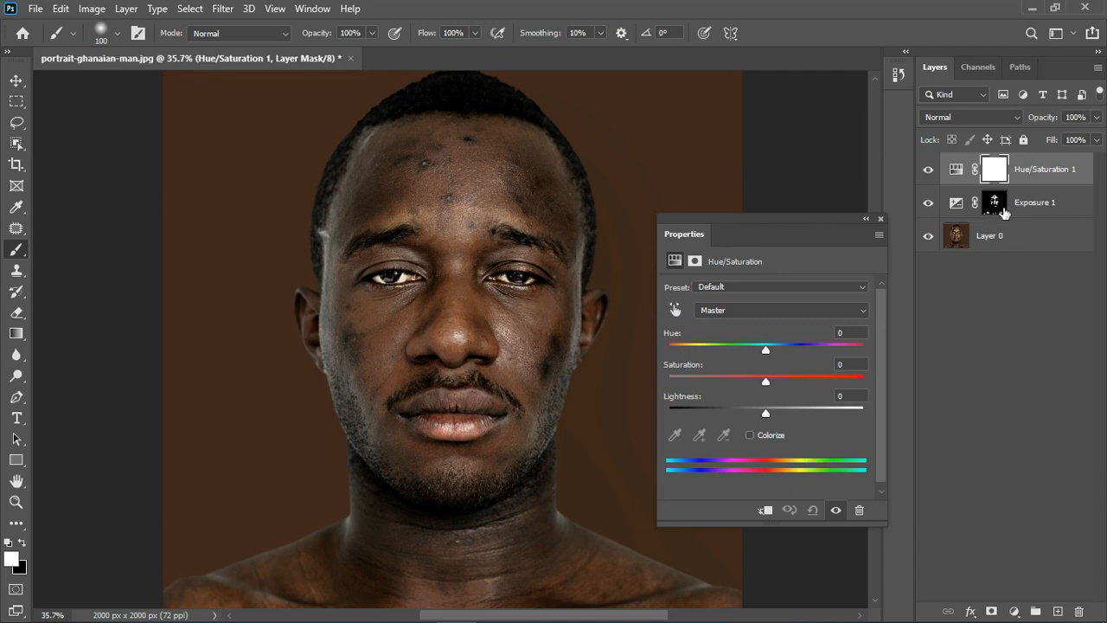
{"action": "left_click", "coordinate": [1002, 211], "text": "alt"}
{"action": "left_click_drag", "start_coordinate": [1002, 213], "coordinate": [997, 170]}
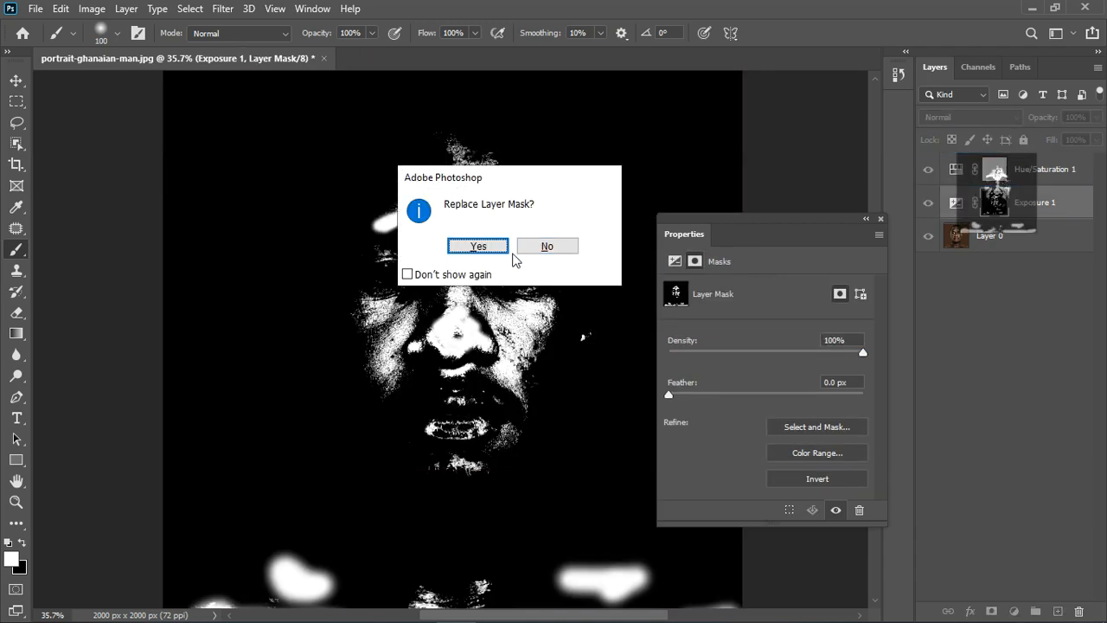
{"action": "left_click", "coordinate": [478, 247]}
- Check the Exposure 1 mask as a red overlay on the portrait, and turn the overlay off again
{"action": "key", "text": "x"}
{"action": "key", "text": "backslash"}
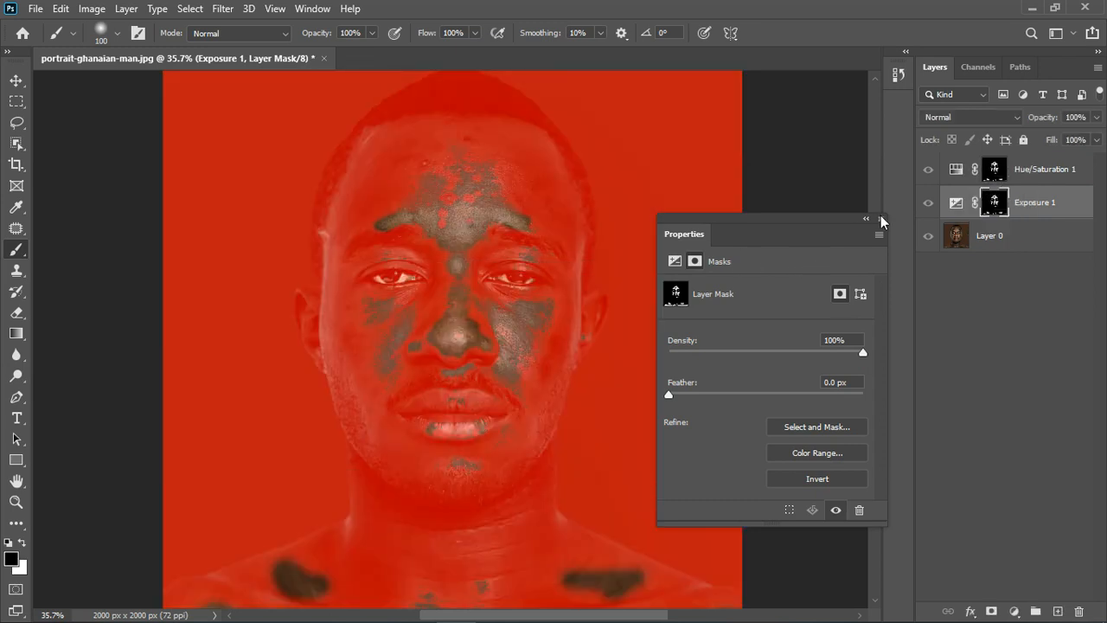
{"action": "left_click", "coordinate": [880, 219]}
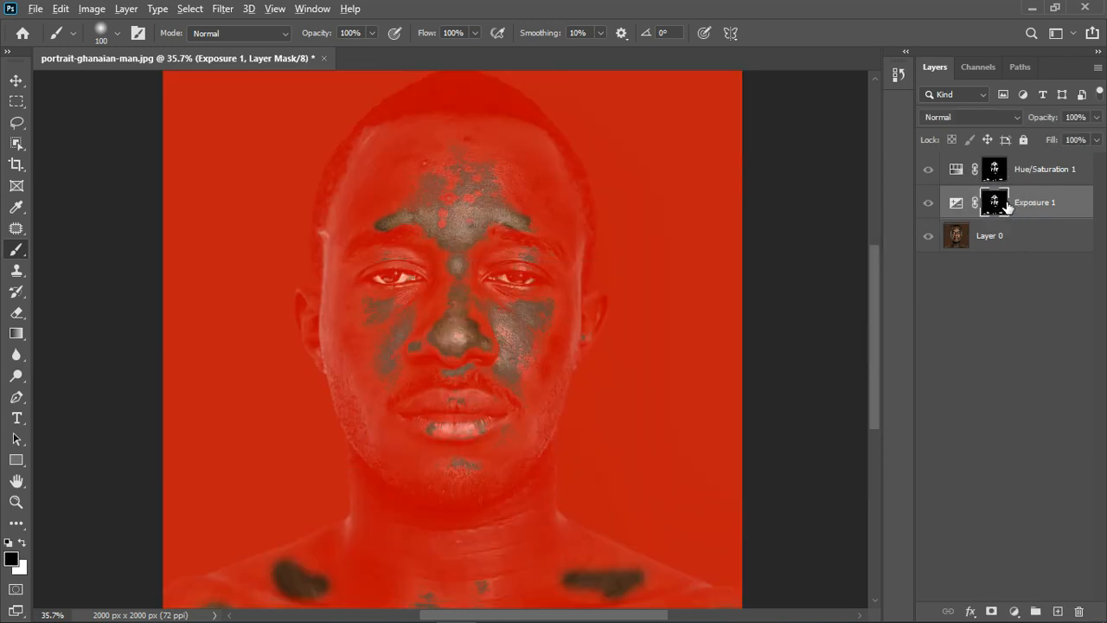
{"action": "key", "text": "backslash"}
{"action": "key", "text": "x"}
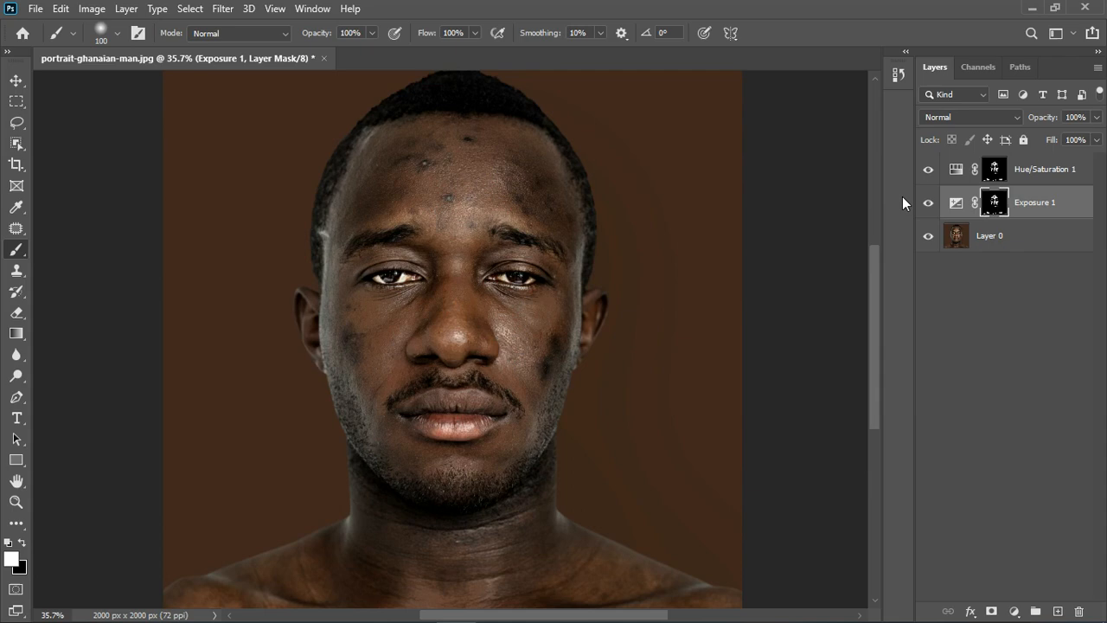
- Set the Hue/Saturation 1 adjustment to Hue -4, Saturation -7 and Lightness +8
{"action": "double_click", "coordinate": [955, 169]}
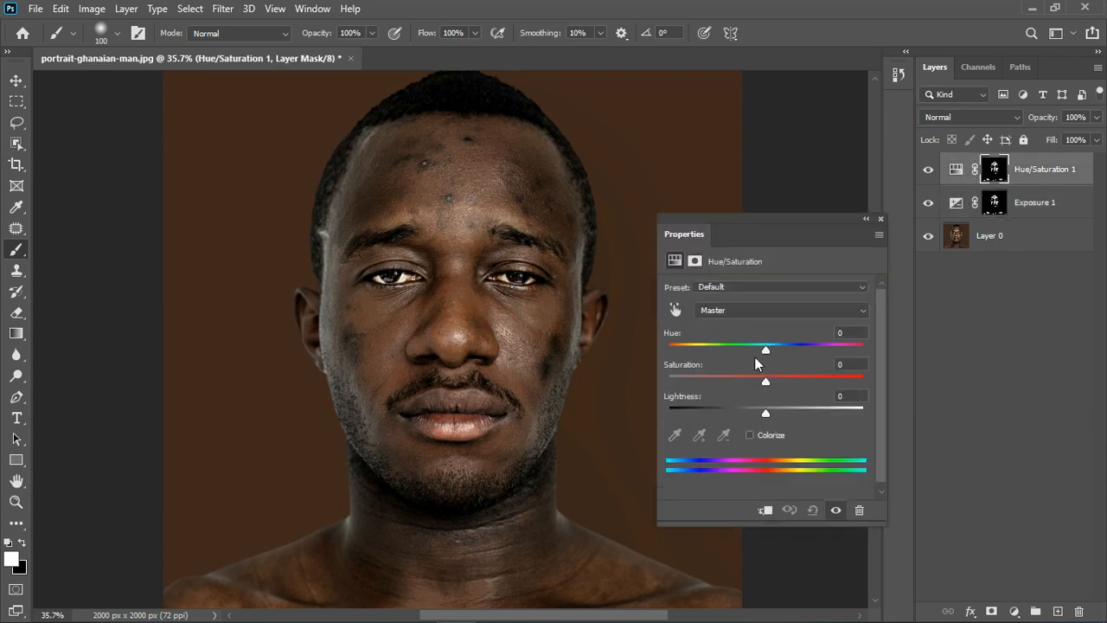
{"action": "left_click_drag", "start_coordinate": [765, 350], "coordinate": [761, 350]}
{"action": "left_click_drag", "start_coordinate": [768, 383], "coordinate": [759, 383]}
{"action": "left_click_drag", "start_coordinate": [769, 413], "coordinate": [773, 411]}
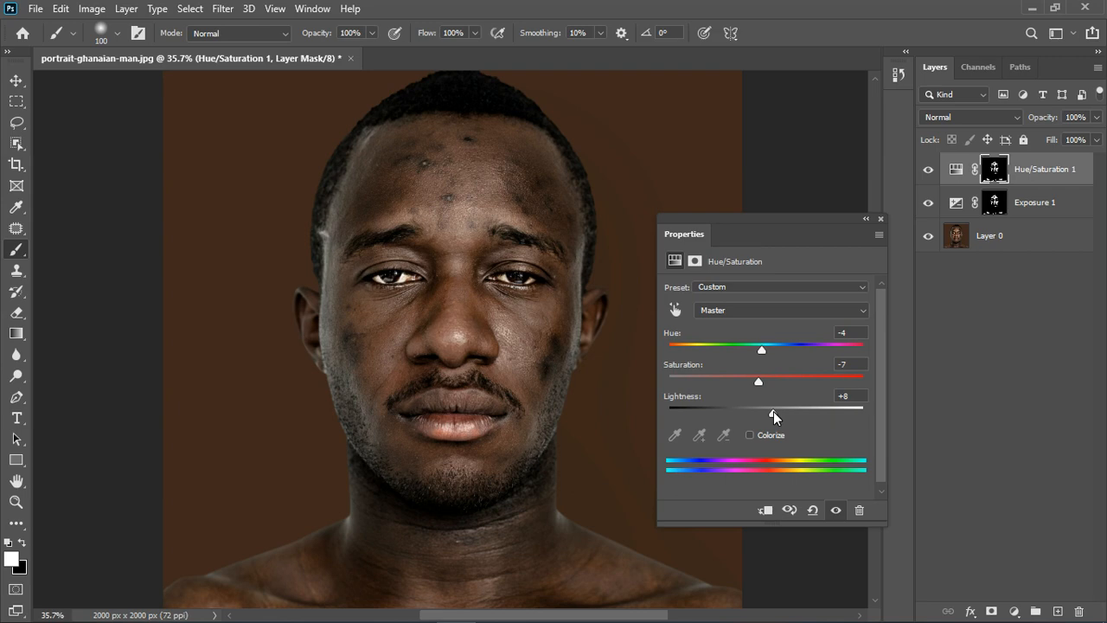
{"action": "left_click", "coordinate": [881, 219]}
- Compare the whole portrait with the Hue/Saturation 1 layer hidden and shown
{"action": "scroll", "coordinate": [597, 239], "scroll_direction": "down", "scroll_amount": 2}
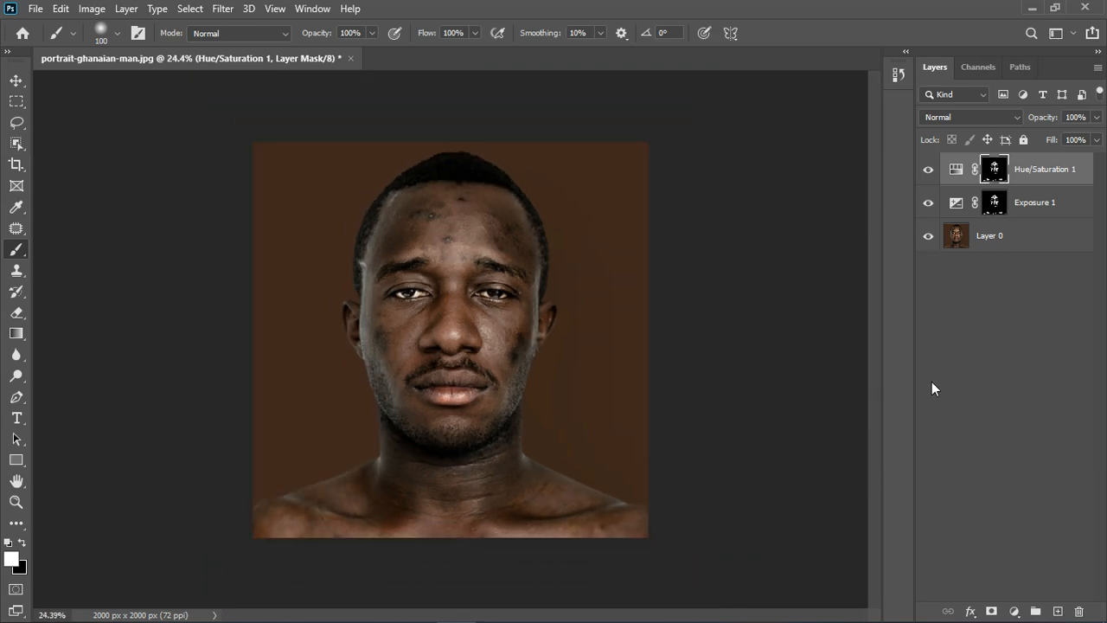
{"action": "left_click", "coordinate": [928, 177]}
{"action": "left_click", "coordinate": [928, 176]}
- Stamp all visible layers into a new top layer, and group the Hue/Saturation 1 and Exposure 1 layers
{"action": "key", "text": "ctrl+shift+alt+e"}
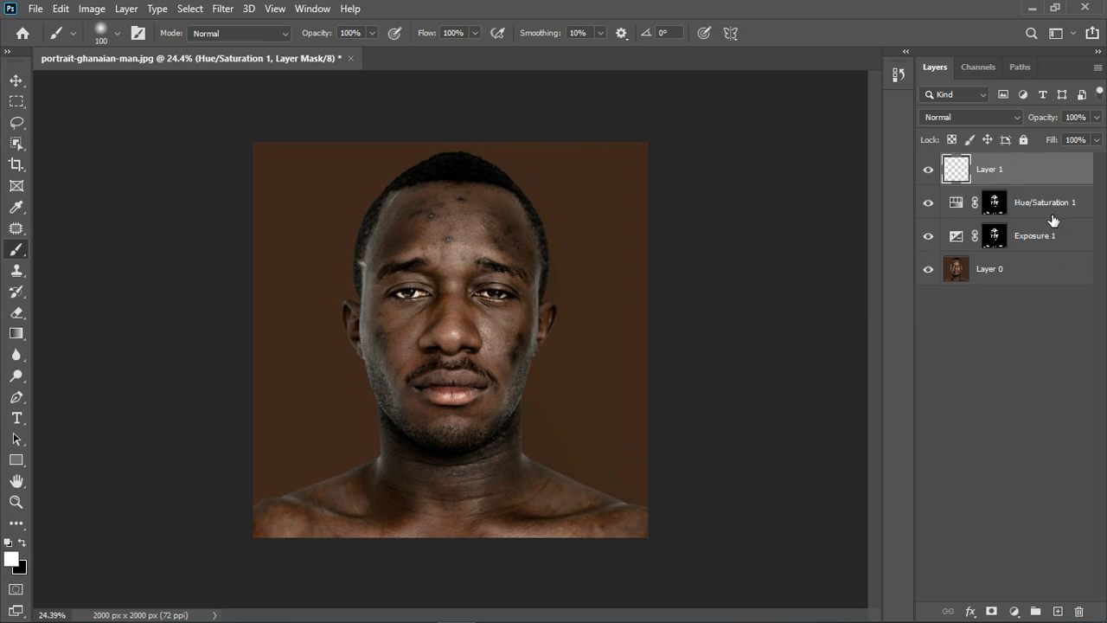
{"action": "left_click", "coordinate": [1036, 207]}
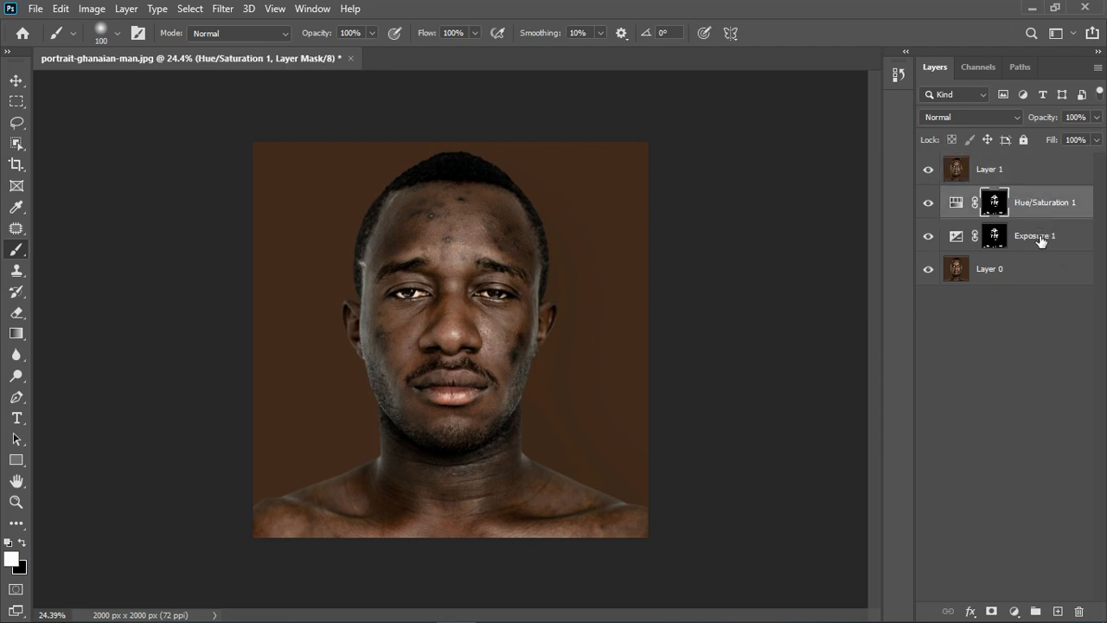
{"action": "left_click", "coordinate": [1038, 237], "text": "shift"}
{"action": "left_click", "coordinate": [1035, 610]}
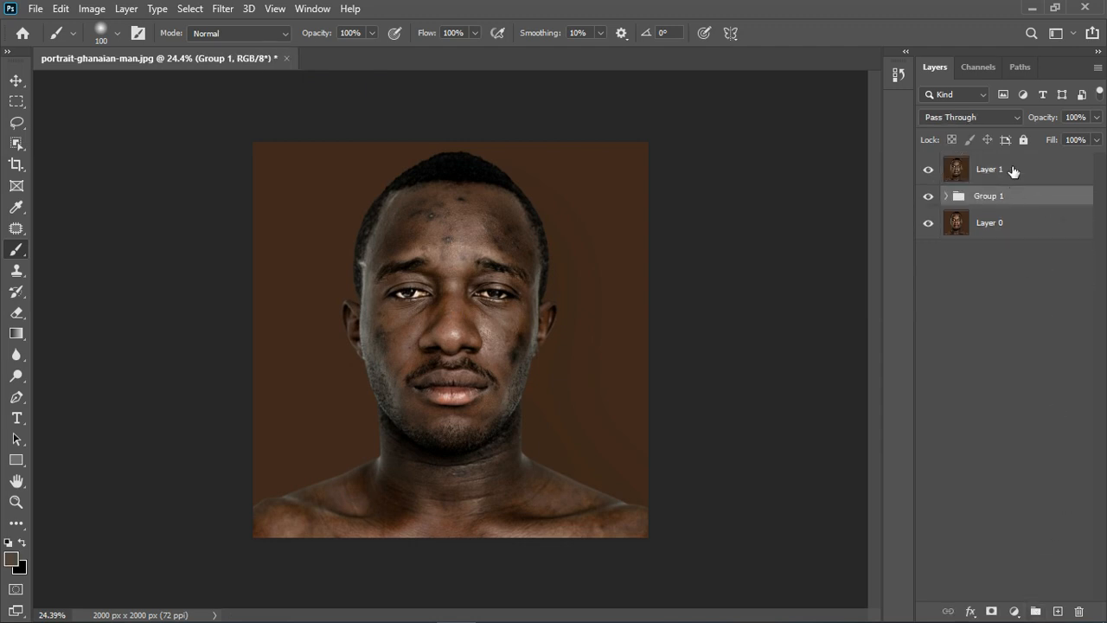
- Duplicate the stamped Layer 1 twice
{"action": "left_click", "coordinate": [1024, 181]}
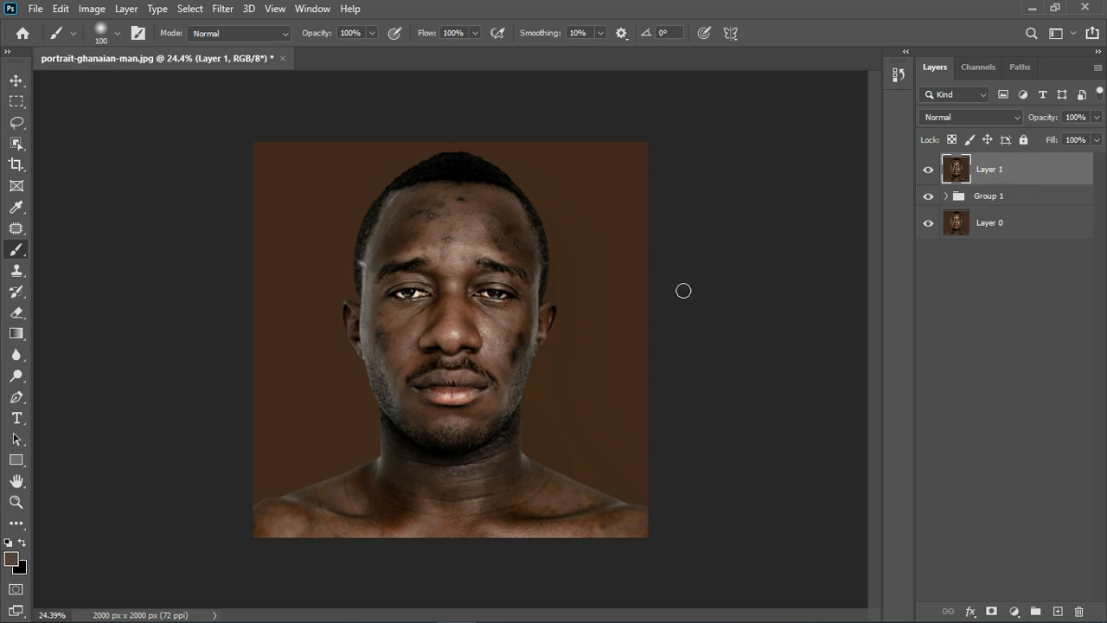
{"action": "scroll", "coordinate": [444, 230], "scroll_direction": "up", "scroll_amount": 3}
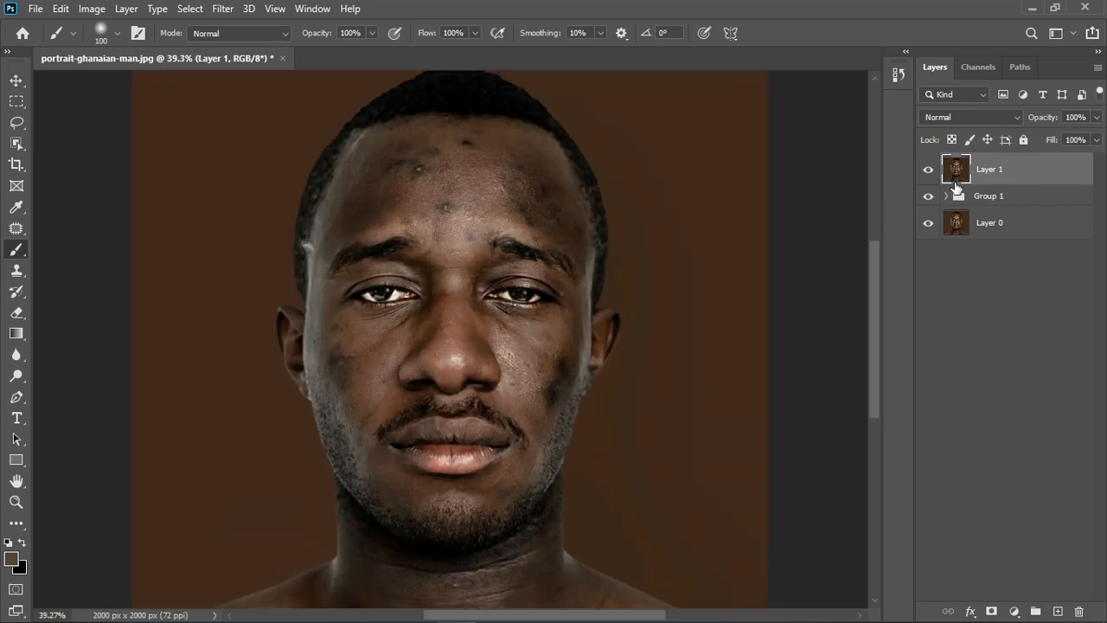
{"action": "key", "text": "ctrl+j"}
{"action": "key", "text": "ctrl+j"}
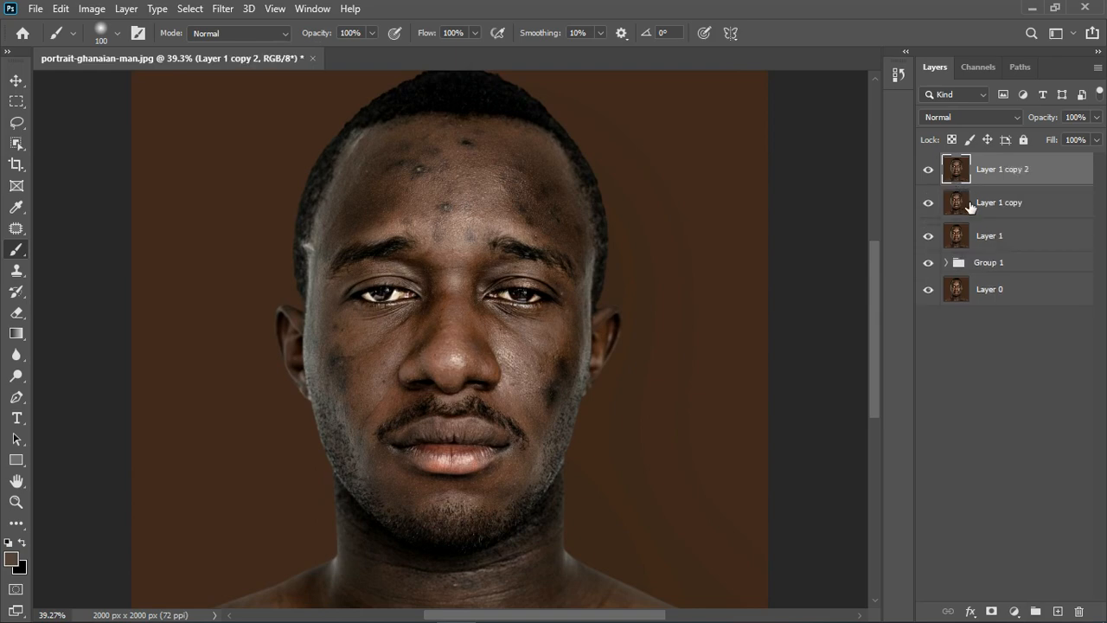
- Rename the lower copy of Layer 1 as color and the upper copy as texture
{"action": "double_click", "coordinate": [988, 202]}
{"action": "type", "text": "c"}
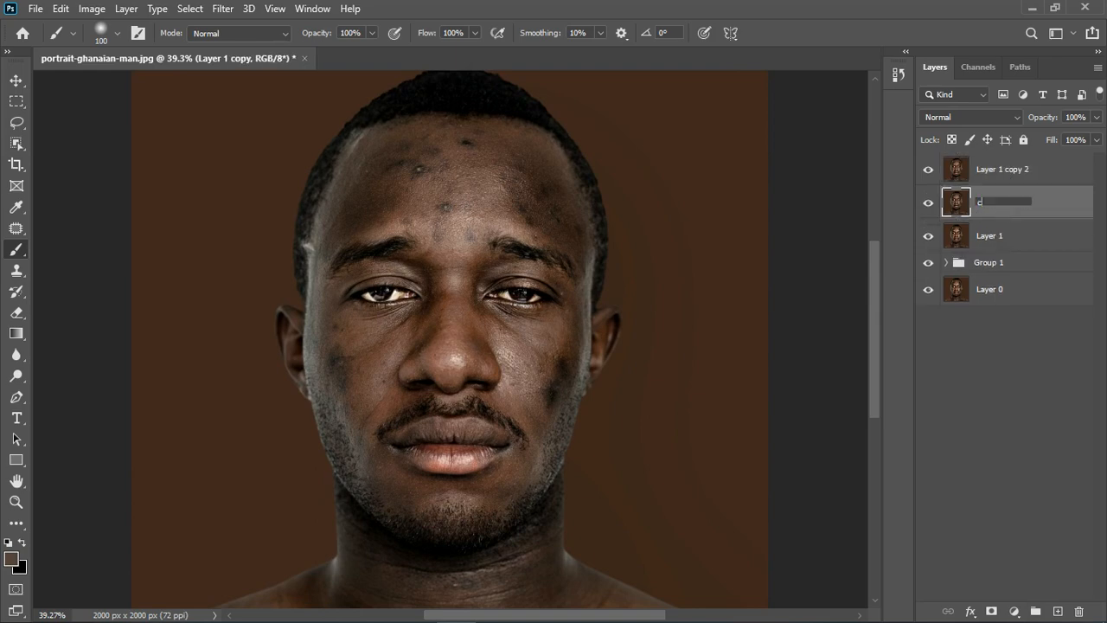
{"action": "type", "text": "olor"}
{"action": "key", "text": "Return"}
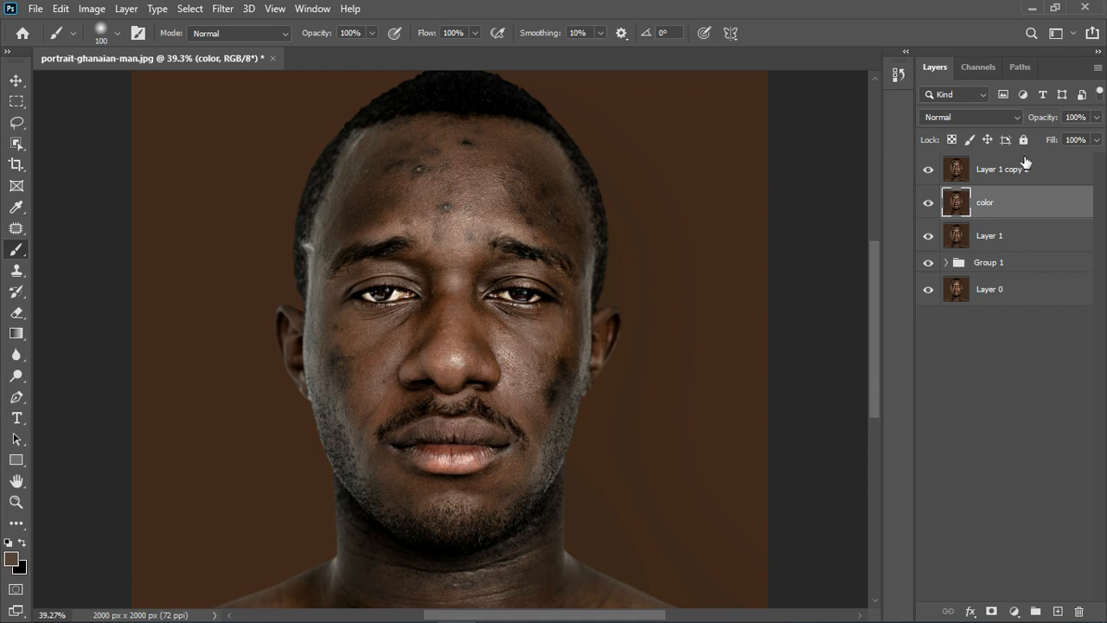
{"action": "double_click", "coordinate": [999, 171]}
{"action": "type", "text": "tex"}
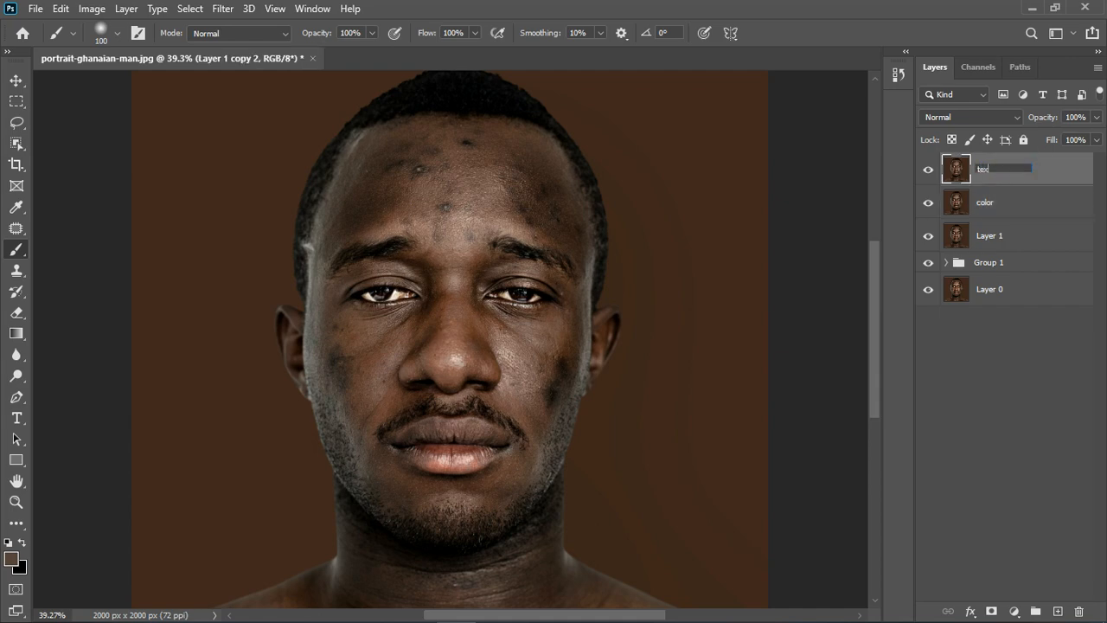
{"action": "type", "text": "ture"}
{"action": "key", "text": "Return"}
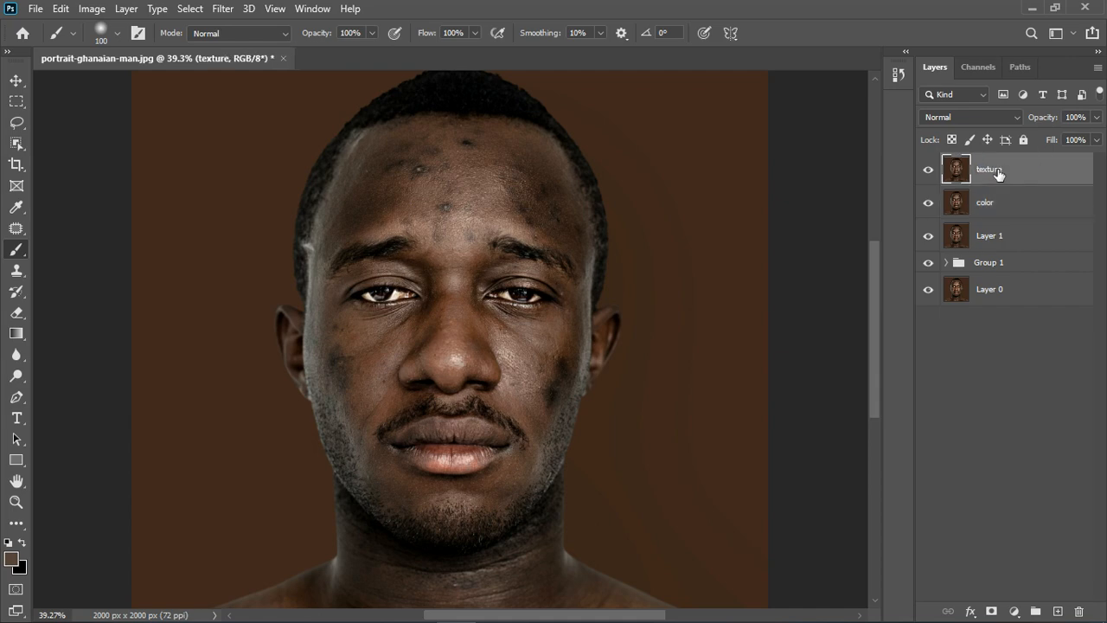
{"action": "left_click", "coordinate": [16, 81]}
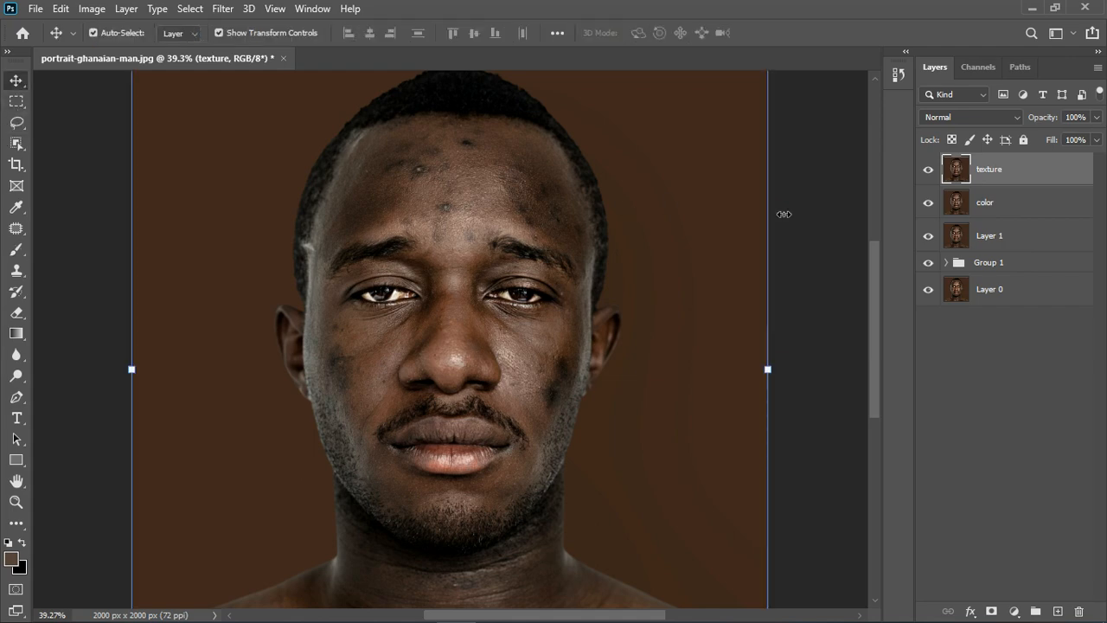
{"action": "left_click", "coordinate": [1028, 208]}
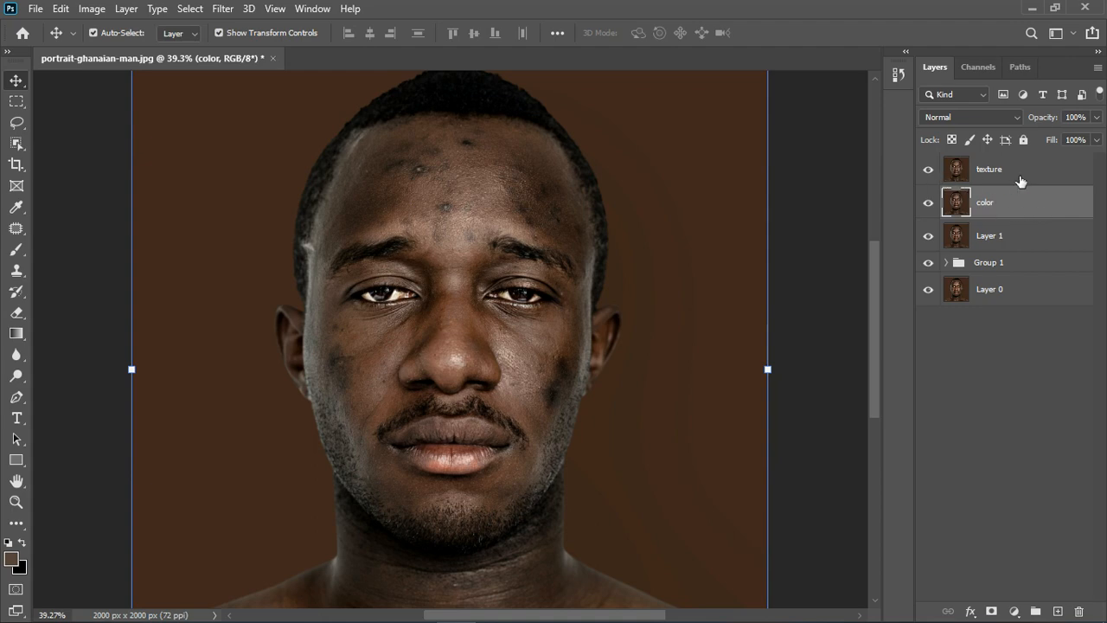
{"action": "left_click", "coordinate": [1020, 180]}
{"action": "left_click", "coordinate": [1028, 217]}
{"action": "left_click", "coordinate": [15, 249]}
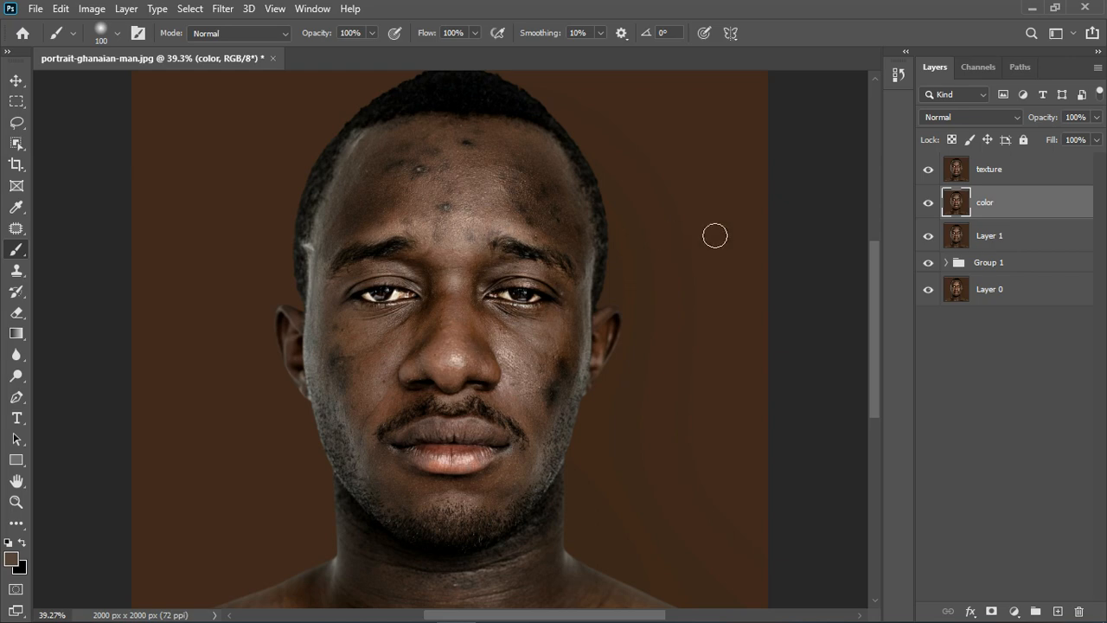
{"action": "left_click", "coordinate": [16, 80]}
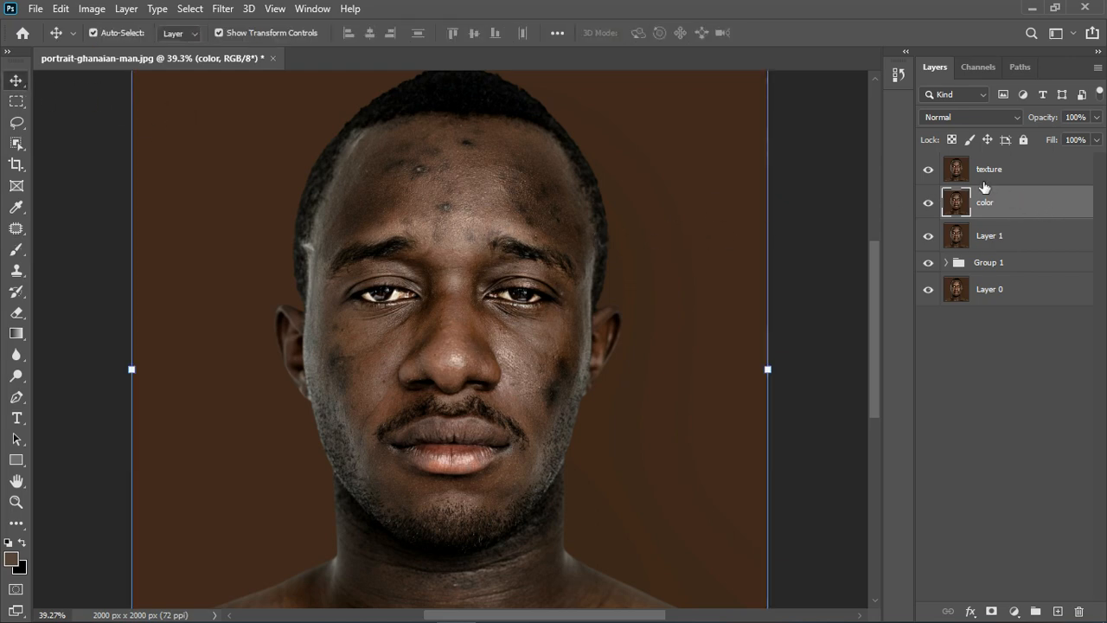
- Hide the texture layer and apply a Gaussian Blur to the color layer with a radius that just smooths out the fine skin texture
{"action": "left_click", "coordinate": [1008, 180]}
{"action": "left_click", "coordinate": [928, 170]}
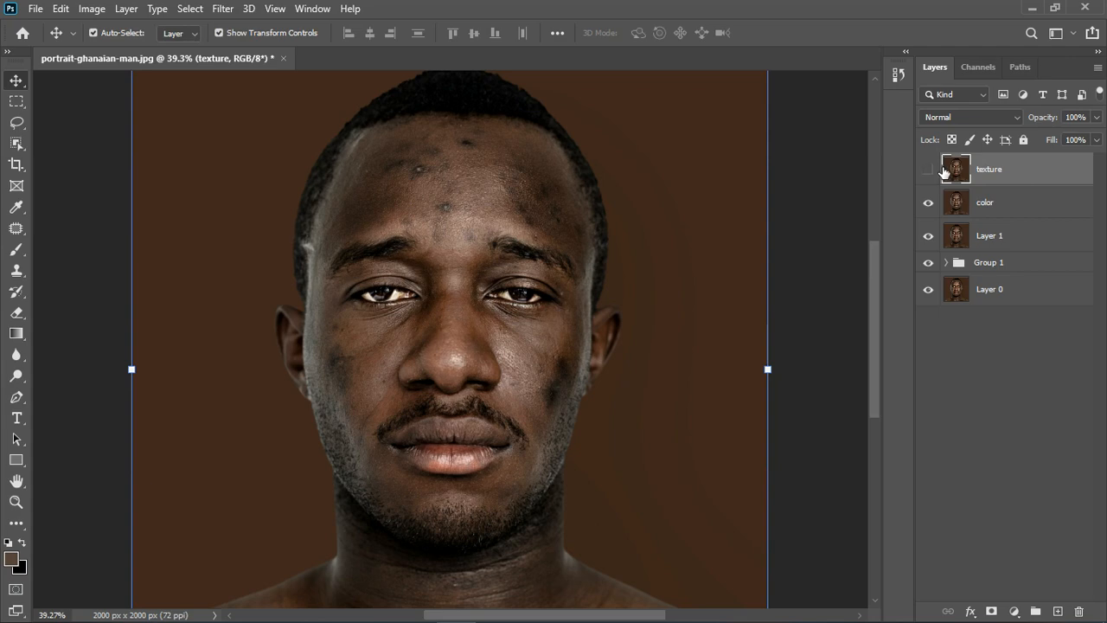
{"action": "left_click", "coordinate": [1034, 204]}
{"action": "left_click", "coordinate": [225, 10]}
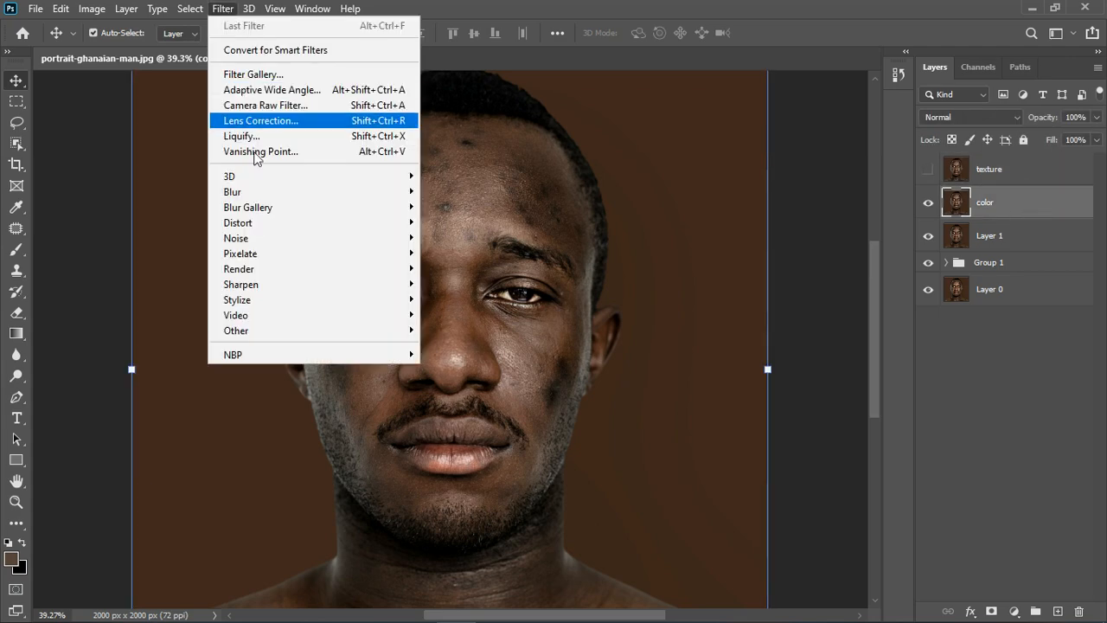
{"action": "mouse_move", "coordinate": [262, 192]}
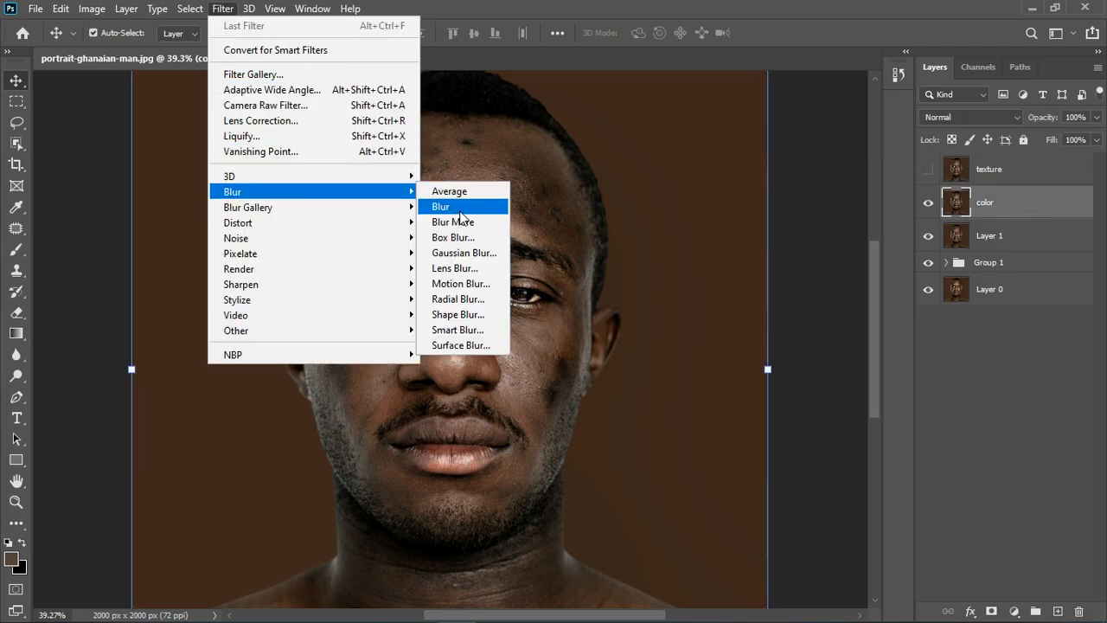
{"action": "left_click", "coordinate": [461, 252]}
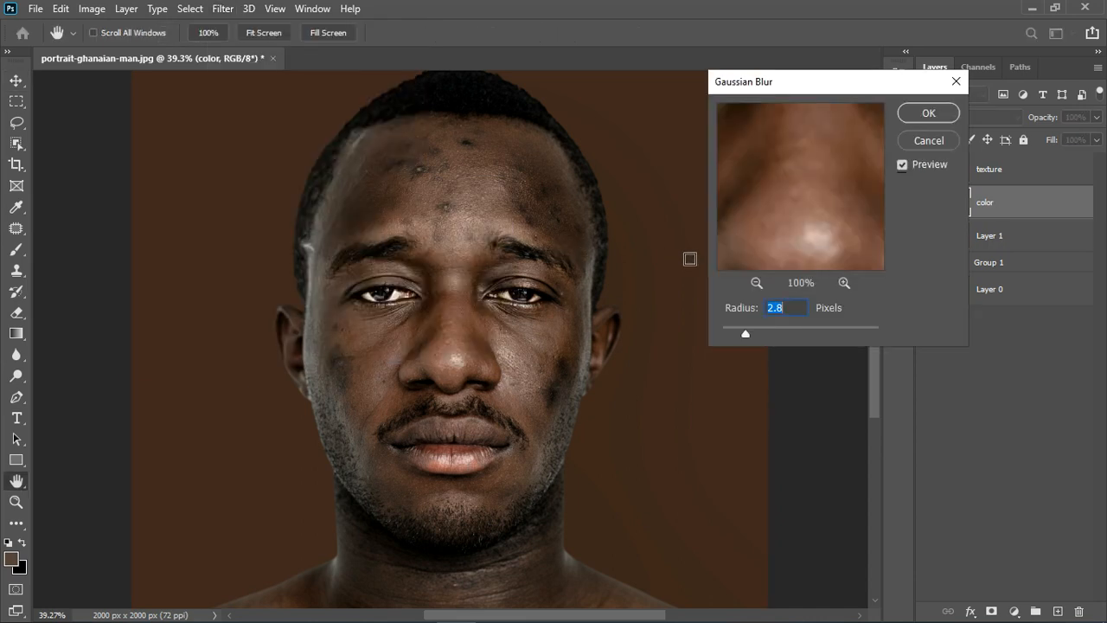
{"action": "left_click_drag", "start_coordinate": [746, 330], "coordinate": [724, 331]}
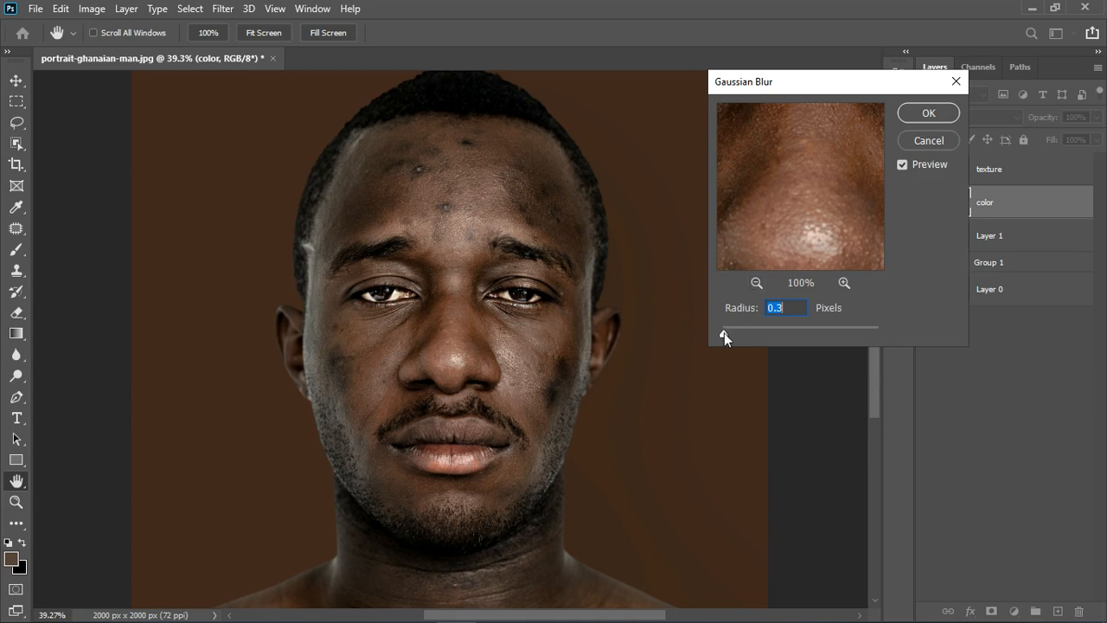
{"action": "left_click_drag", "start_coordinate": [723, 333], "coordinate": [738, 328]}
{"action": "left_click_drag", "start_coordinate": [737, 328], "coordinate": [742, 327]}
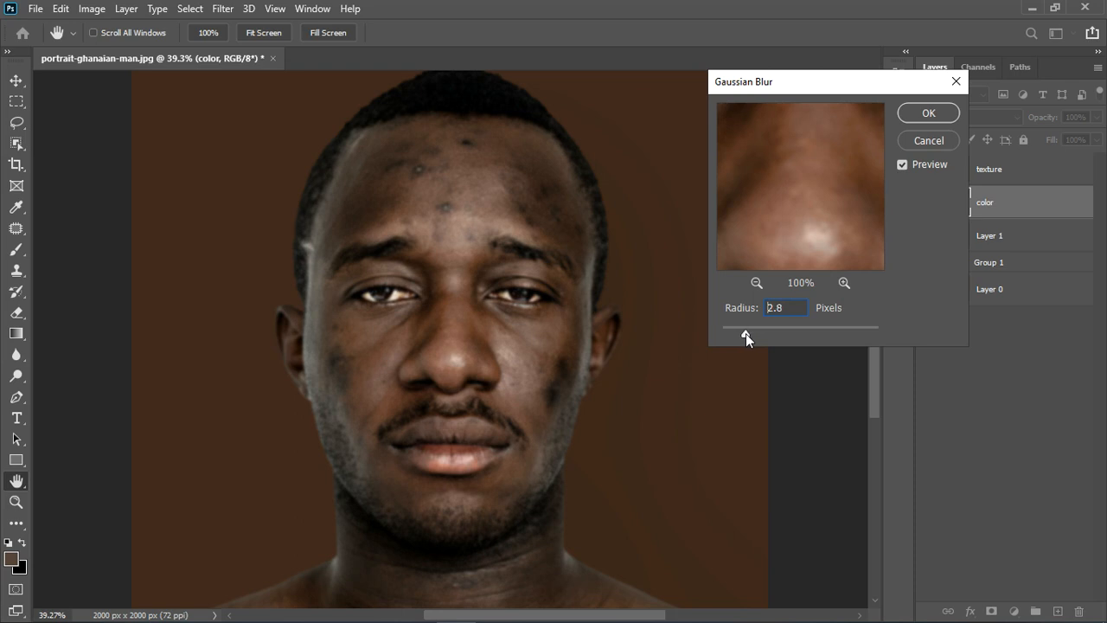
{"action": "left_click_drag", "start_coordinate": [745, 333], "coordinate": [743, 333]}
{"action": "left_click", "coordinate": [921, 115]}
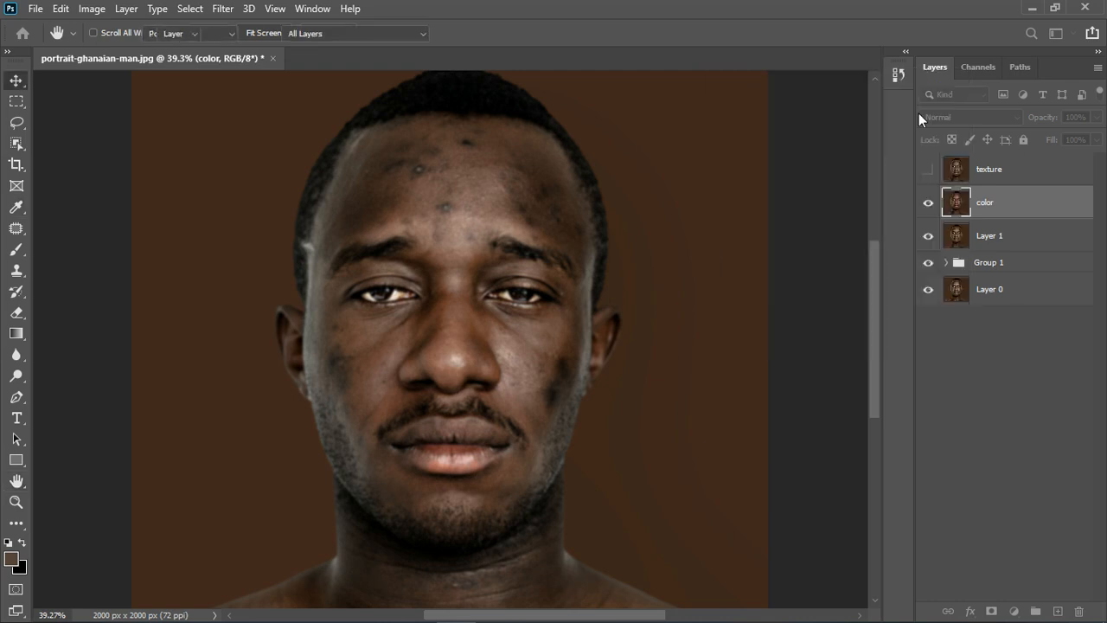
{"action": "key", "text": "v"}
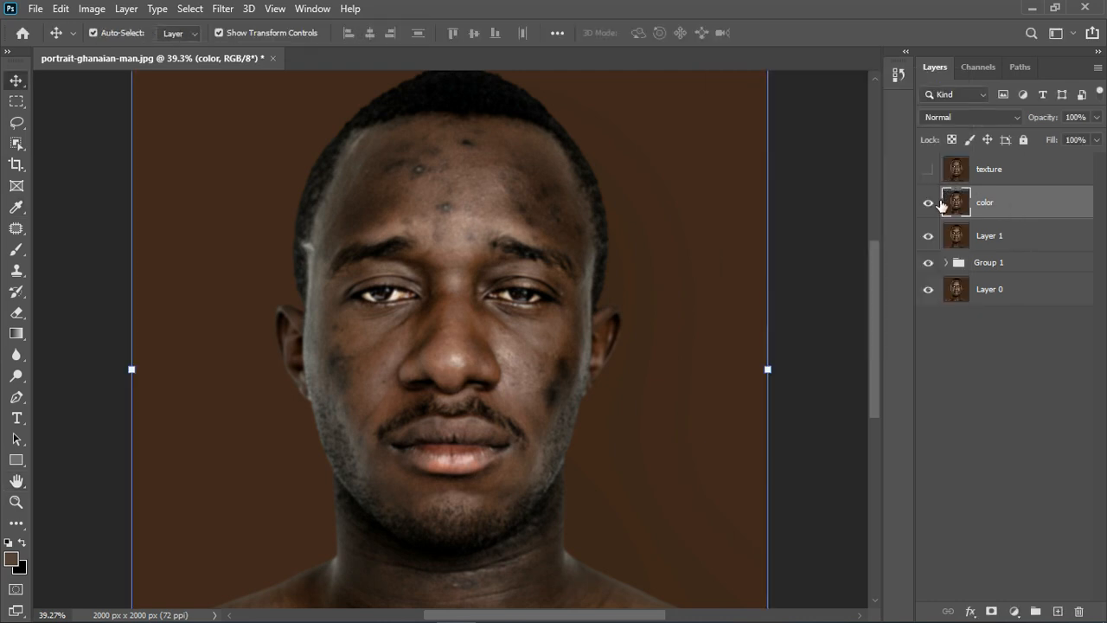
- Show the texture layer and run Apply Image on it with color as source layer, Subtract blending, Scale 2 and Offset 128
{"action": "left_click", "coordinate": [929, 173]}
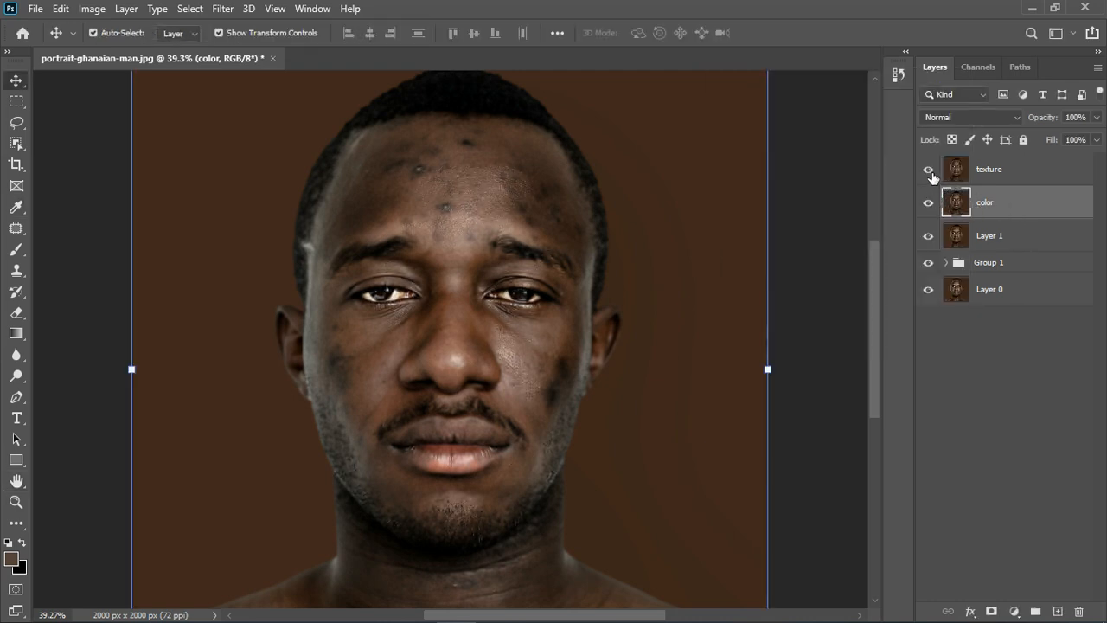
{"action": "left_click", "coordinate": [1038, 172]}
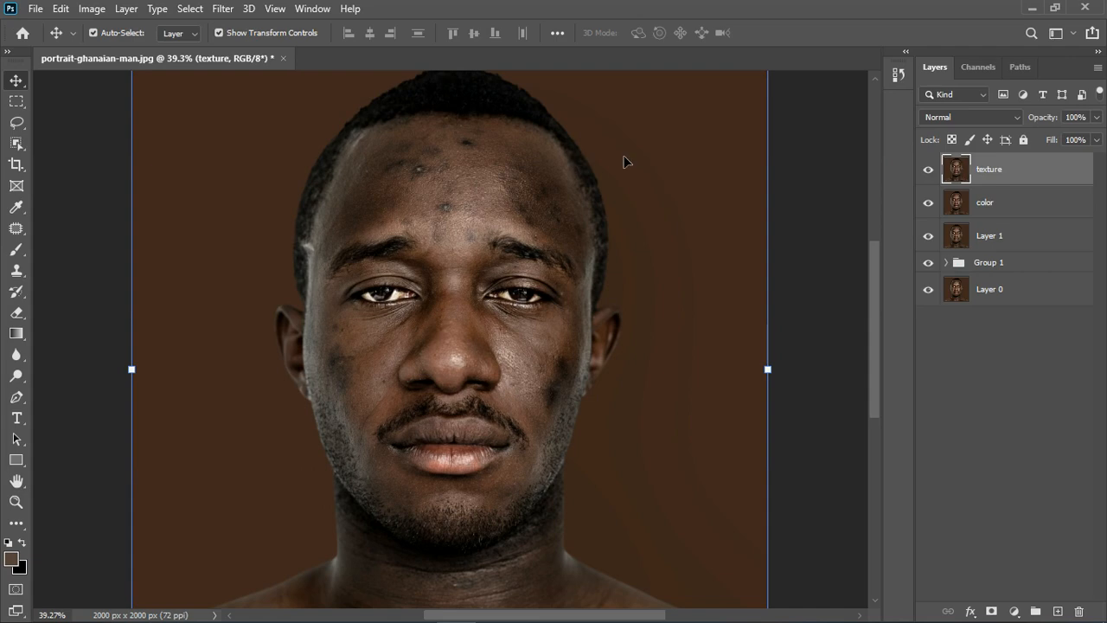
{"action": "left_click", "coordinate": [92, 10]}
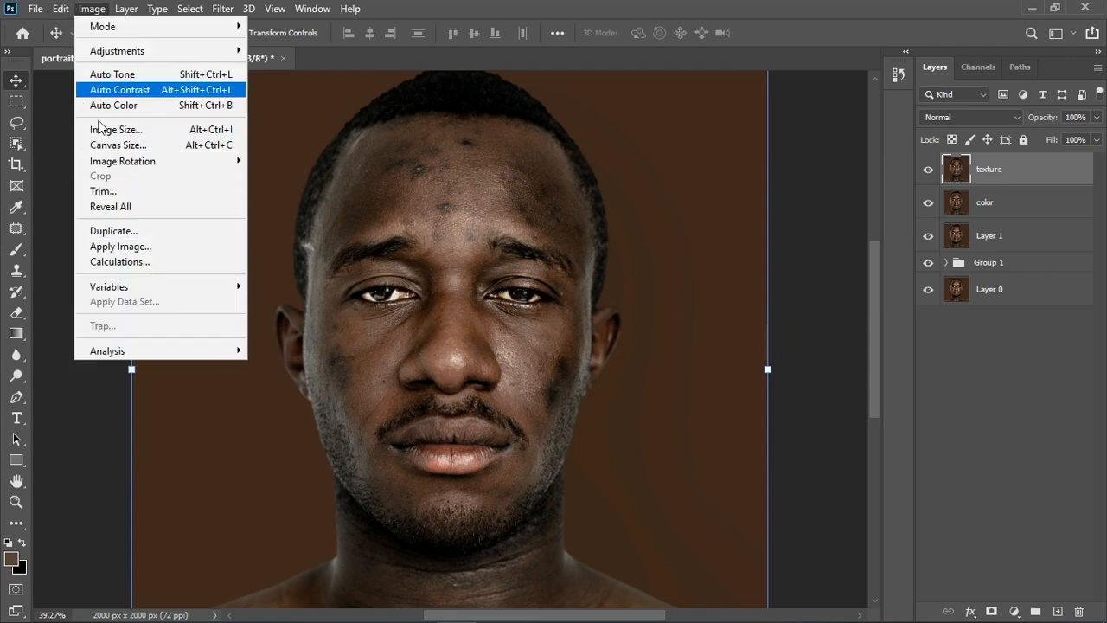
{"action": "left_click", "coordinate": [128, 246]}
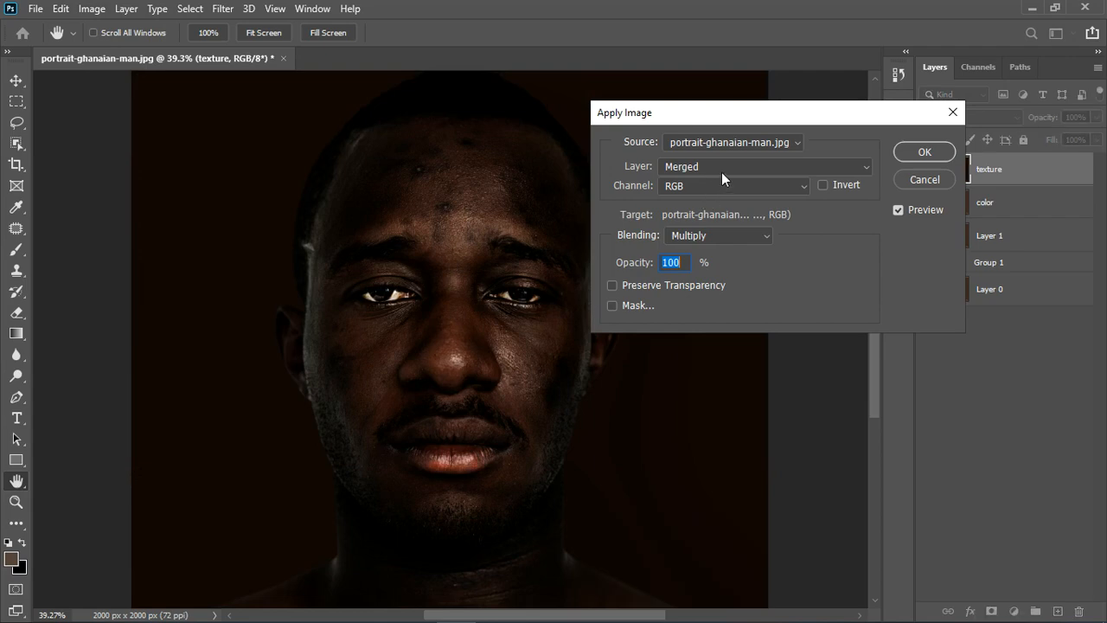
{"action": "left_click", "coordinate": [725, 166]}
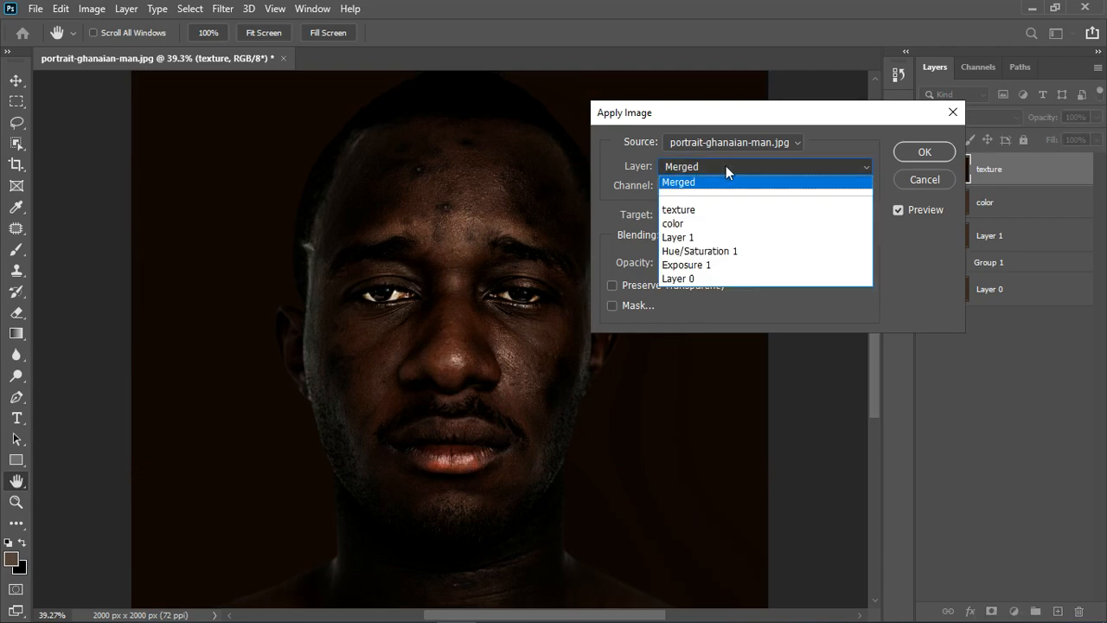
{"action": "left_click", "coordinate": [699, 224]}
{"action": "left_click", "coordinate": [724, 242]}
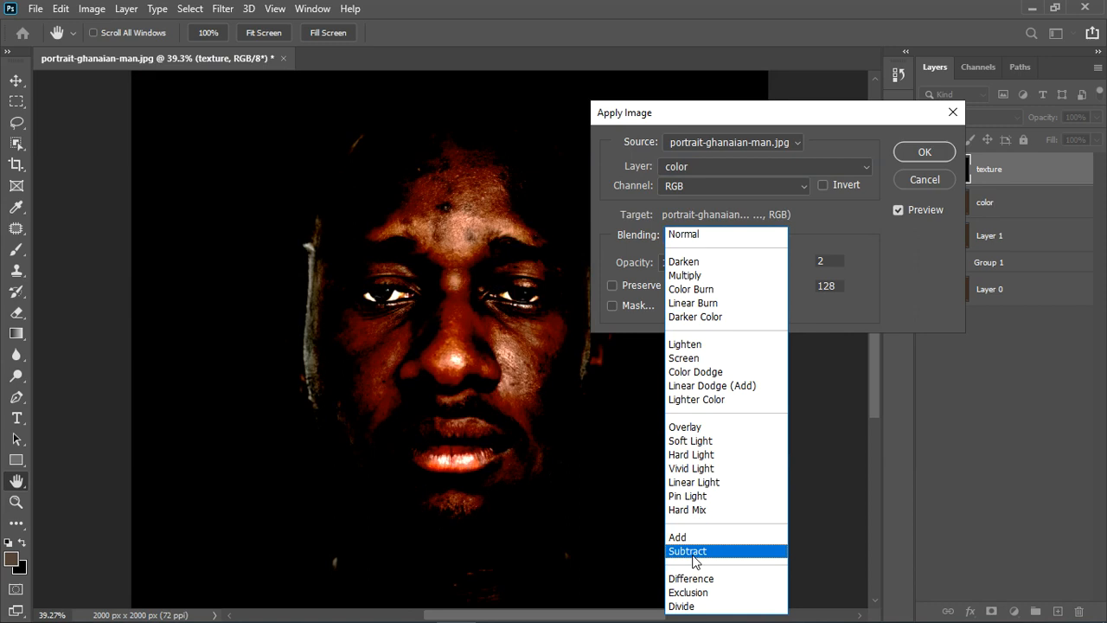
{"action": "left_click", "coordinate": [696, 552]}
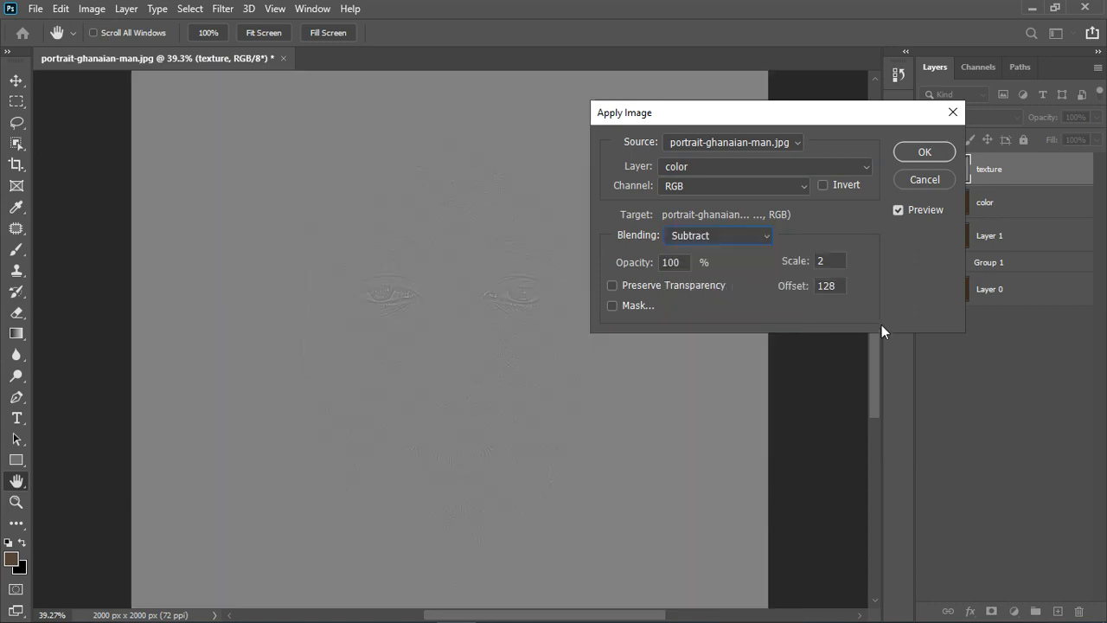
{"action": "left_click", "coordinate": [924, 151]}
- Set the texture layer's blending mode to Linear Light and make the color layer active
{"action": "left_click", "coordinate": [970, 117]}
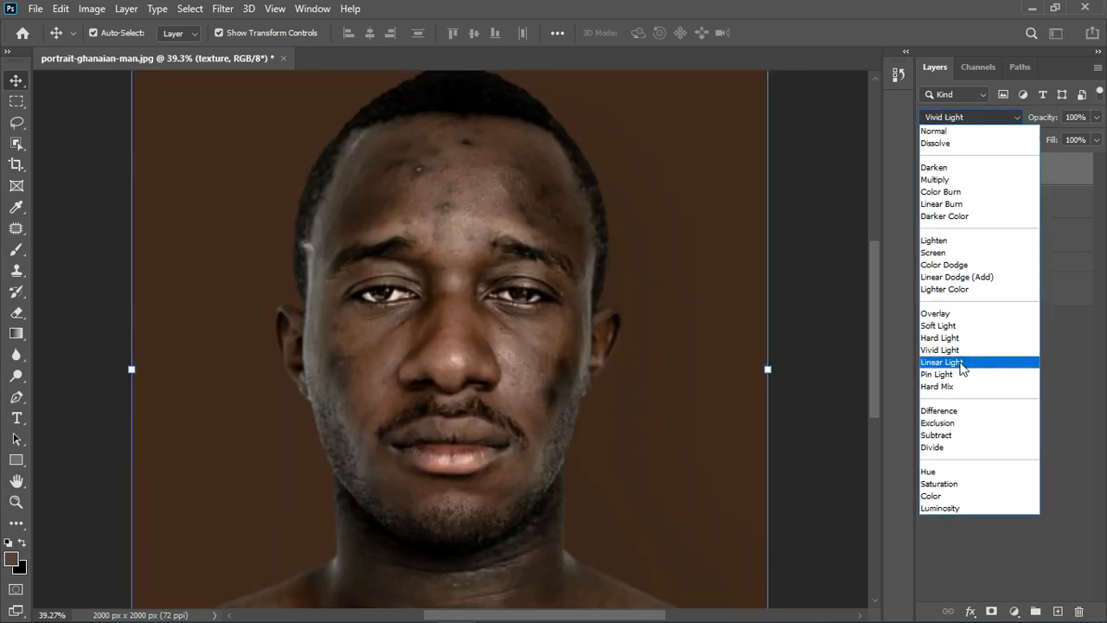
{"action": "left_click", "coordinate": [957, 361]}
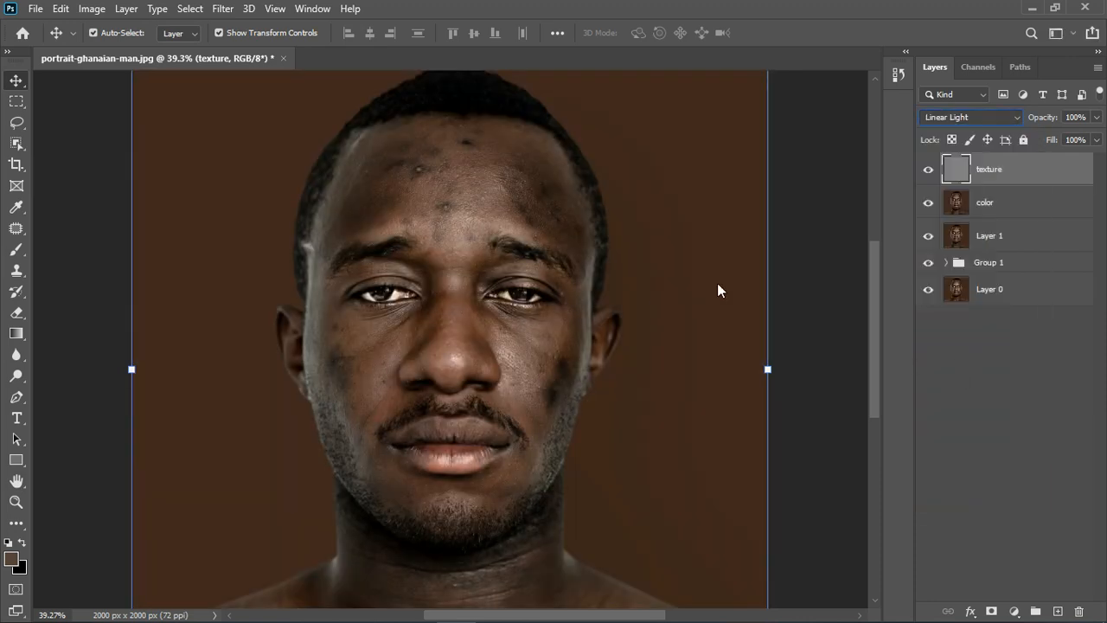
{"action": "left_click", "coordinate": [1013, 204]}
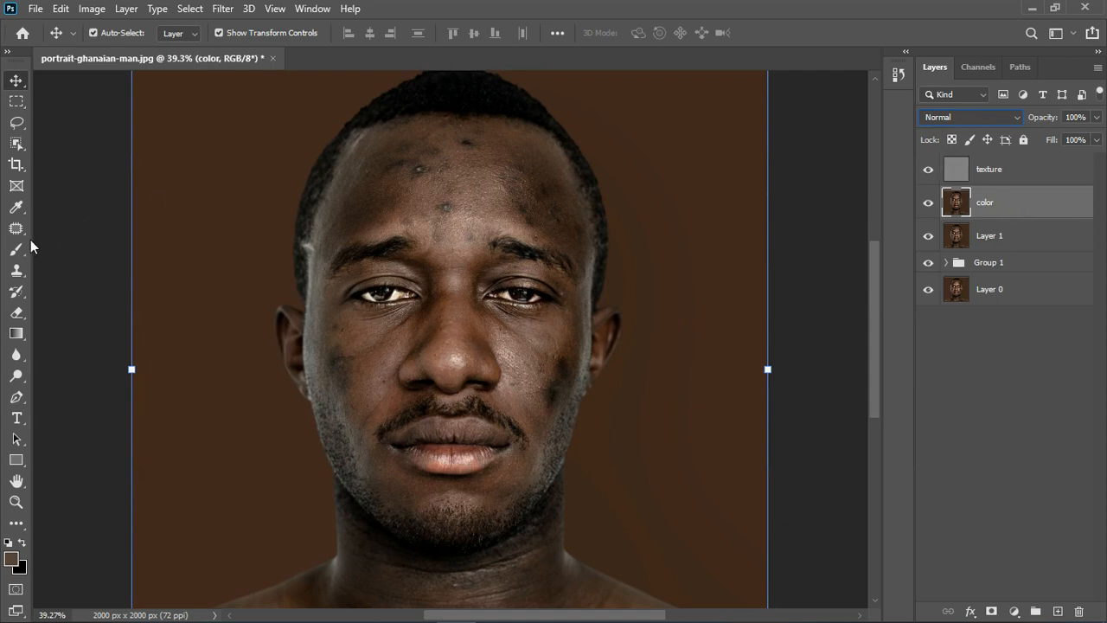
- Blend the dark blotches on the forehead of the color layer with the Mixer Brush at Wet 9%, Load 75%, Mix 90% and Flow 100%
{"action": "left_click", "coordinate": [10, 253]}
{"action": "right_click", "coordinate": [7, 256]}
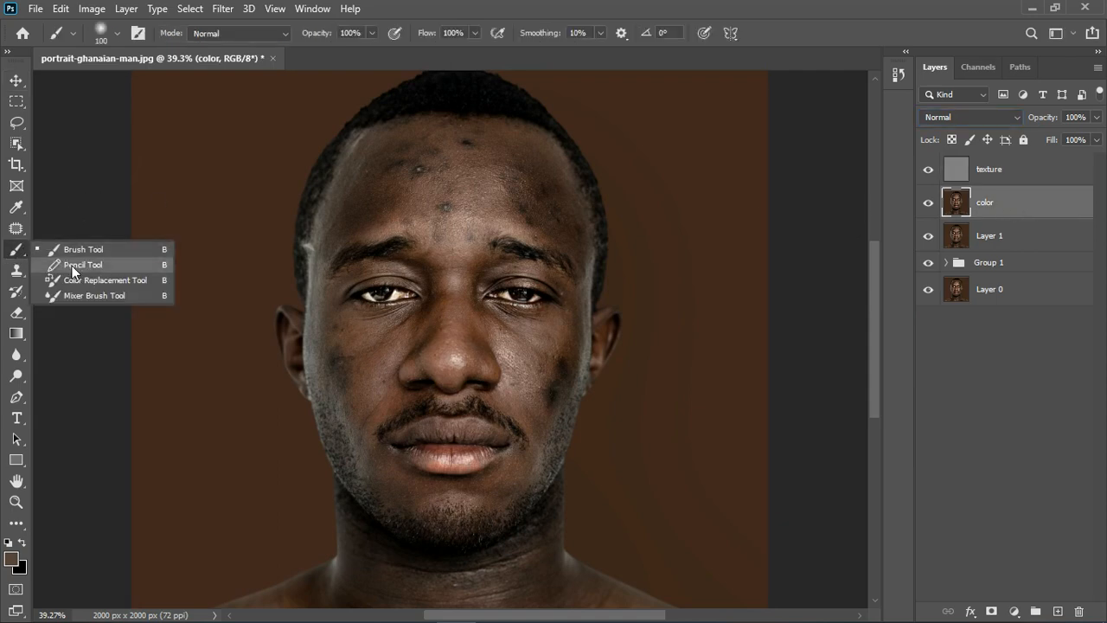
{"action": "left_click", "coordinate": [145, 296]}
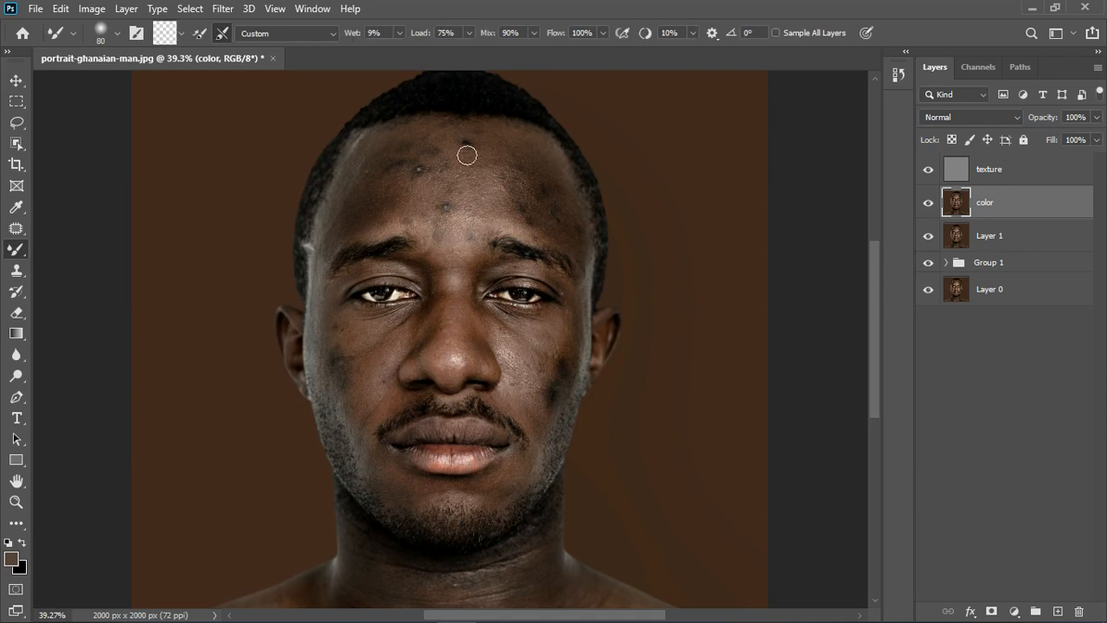
{"action": "scroll", "coordinate": [490, 121], "scroll_direction": "up", "scroll_amount": 3}
{"action": "scroll", "coordinate": [492, 133], "scroll_direction": "down", "scroll_amount": 1}
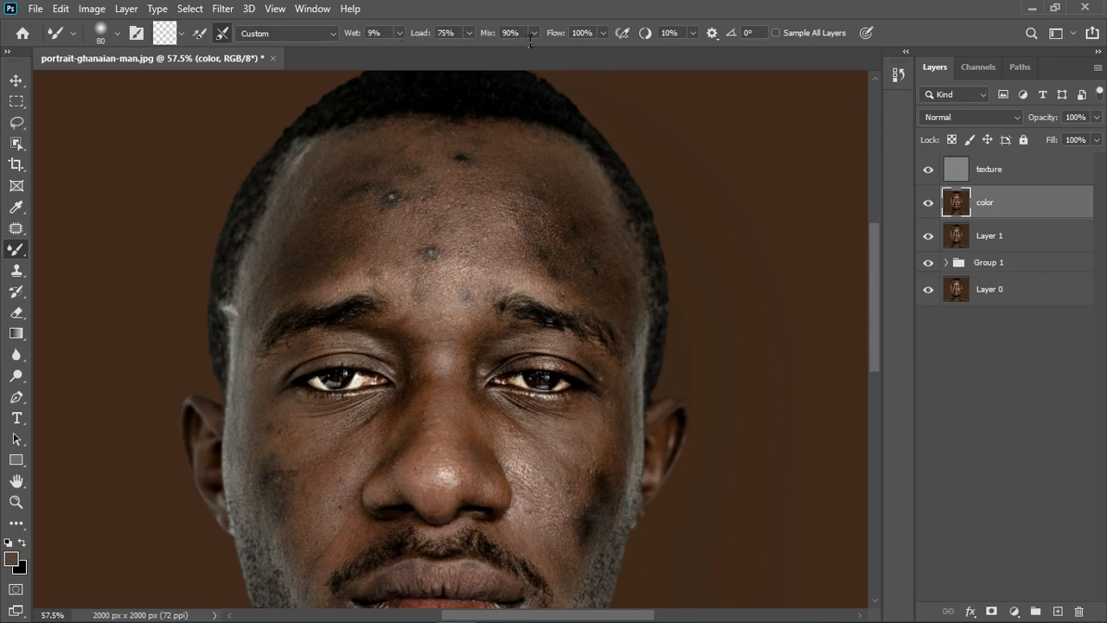
{"action": "left_click", "coordinate": [182, 37]}
{"action": "left_click", "coordinate": [204, 69]}
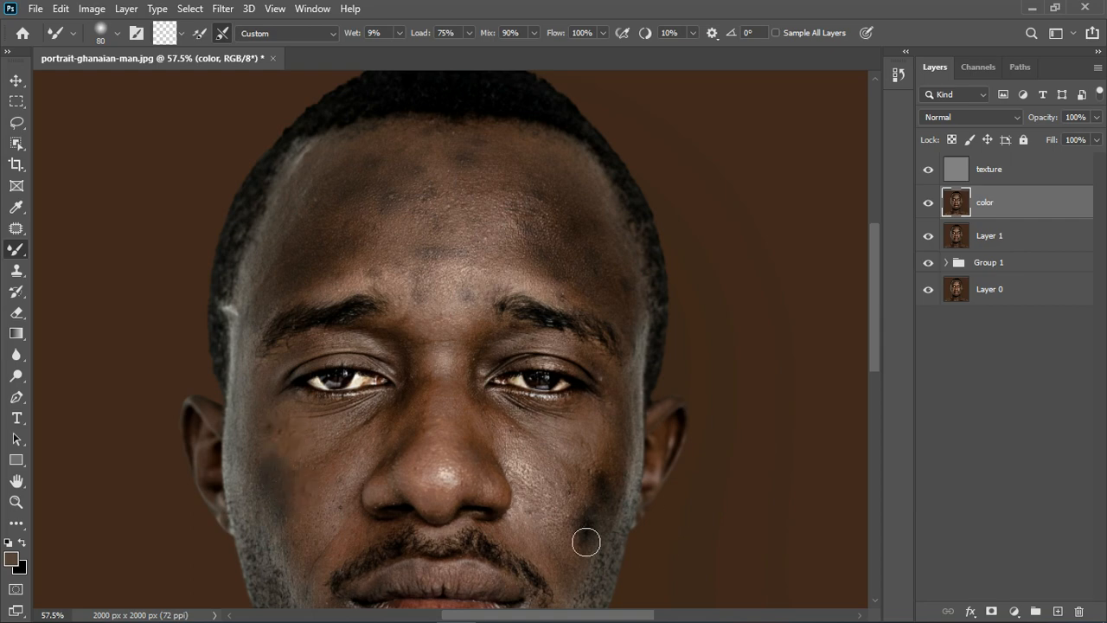
- Enlarge the Mixer Brush to 90 and smooth the remaining dark patches on the forehead and cheeks of the color layer
{"action": "scroll", "coordinate": [509, 296], "scroll_direction": "down", "scroll_amount": 1}
{"action": "scroll", "coordinate": [509, 296], "scroll_direction": "down", "scroll_amount": 3}
{"action": "scroll", "coordinate": [496, 310], "scroll_direction": "up", "scroll_amount": 1}
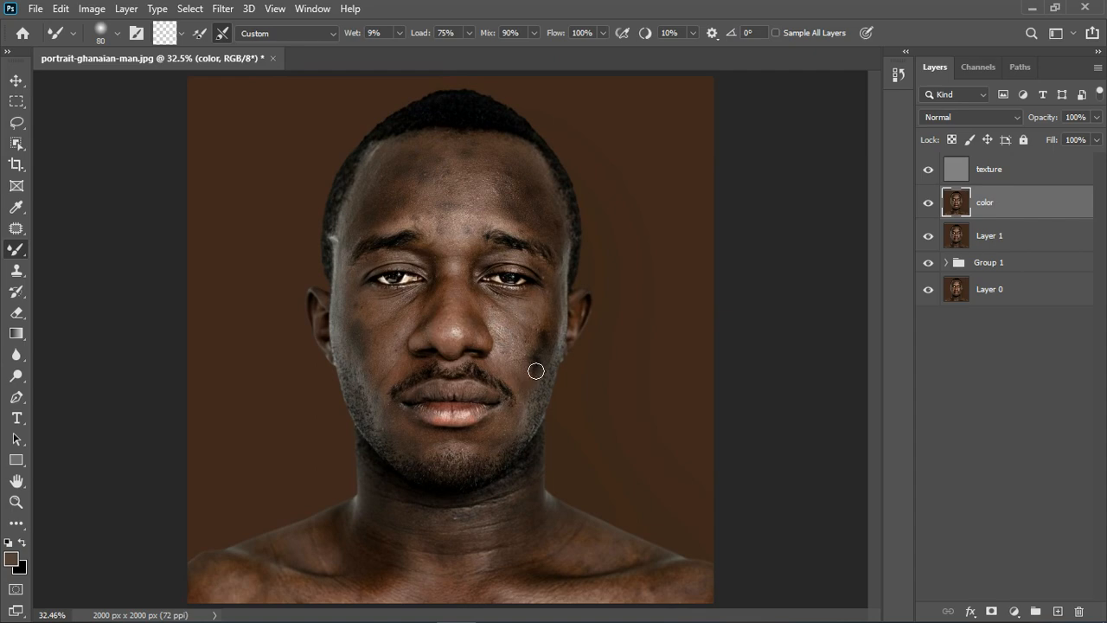
{"action": "scroll", "coordinate": [535, 373], "scroll_direction": "down", "scroll_amount": 2}
{"action": "key", "text": "bracketright"}
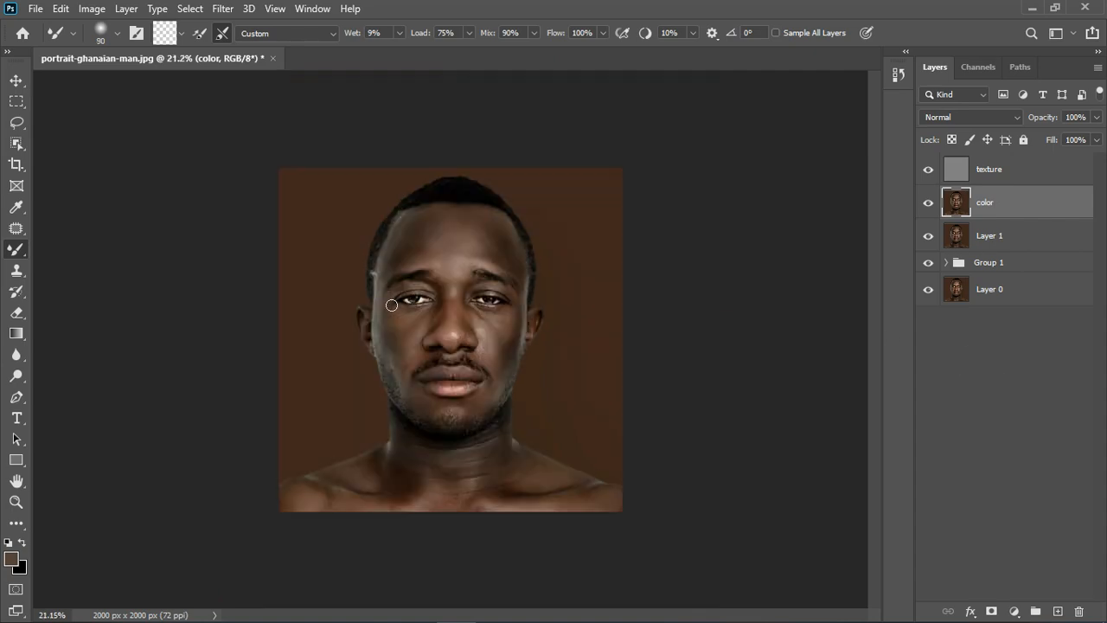
{"action": "scroll", "coordinate": [474, 247], "scroll_direction": "up", "scroll_amount": 2}
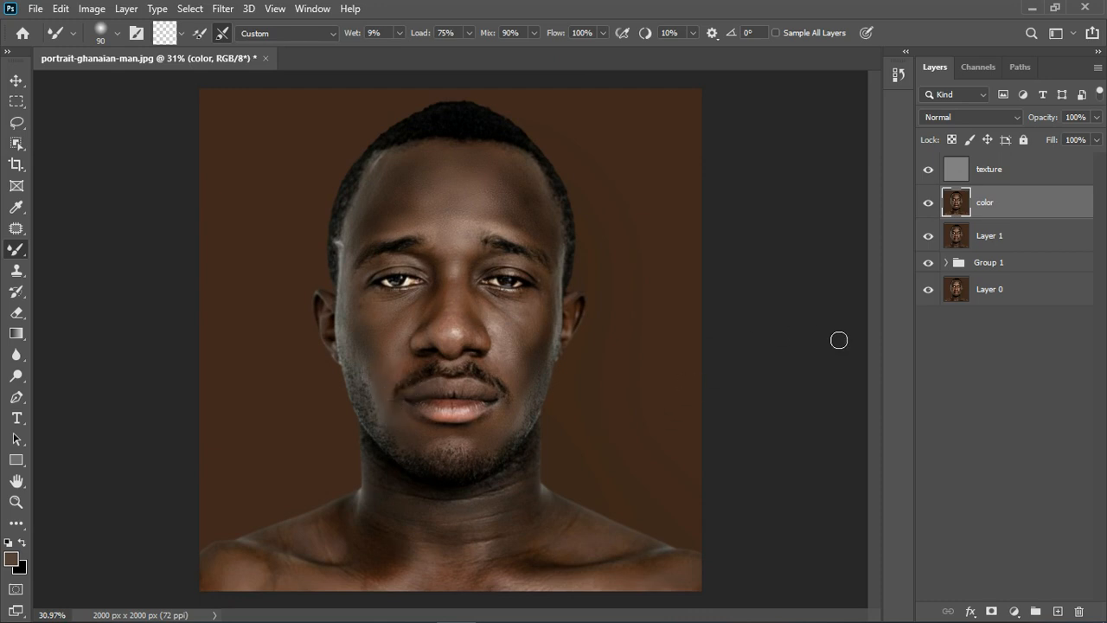
- Group the texture and color layers and stamp all visible layers into a new layer above the group
{"action": "left_click", "coordinate": [1048, 178], "text": "shift"}
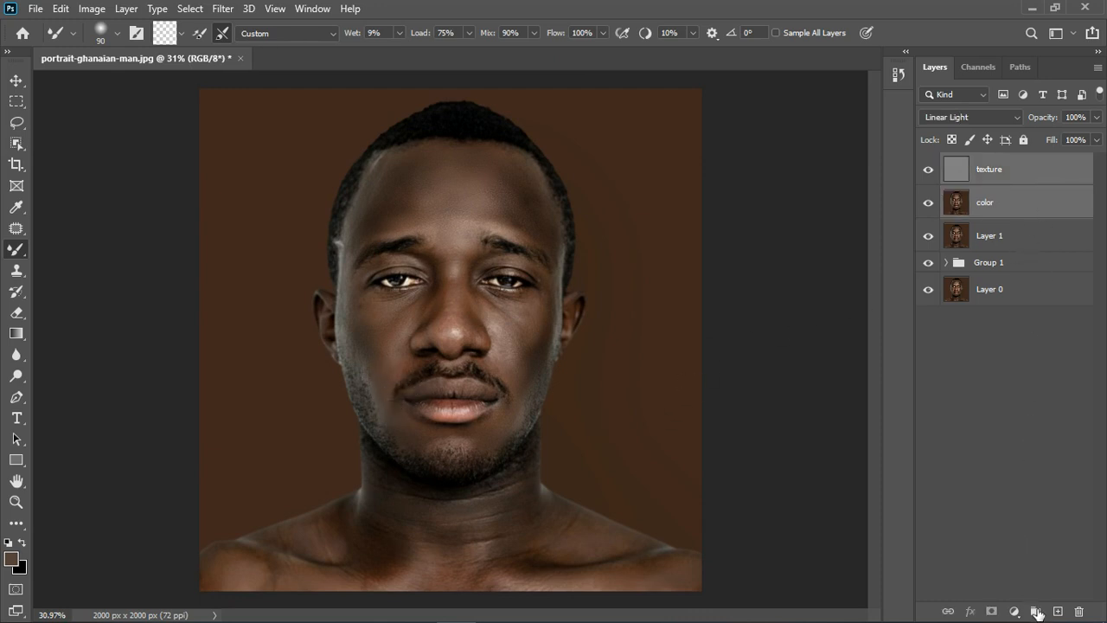
{"action": "left_click", "coordinate": [1037, 612]}
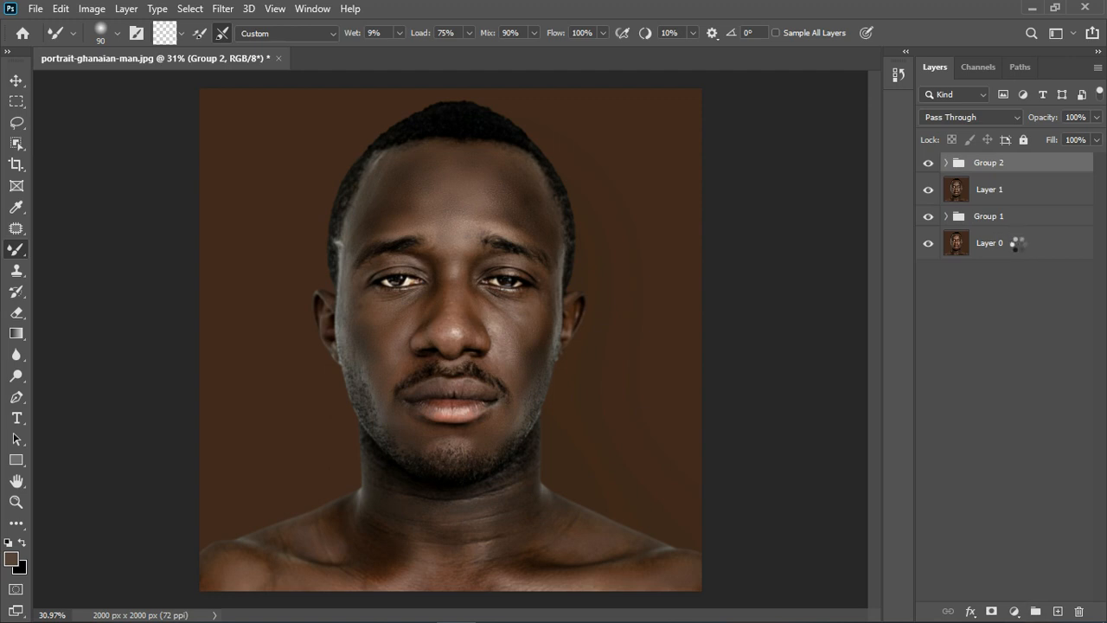
{"action": "key", "text": "ctrl+alt+shift+e"}
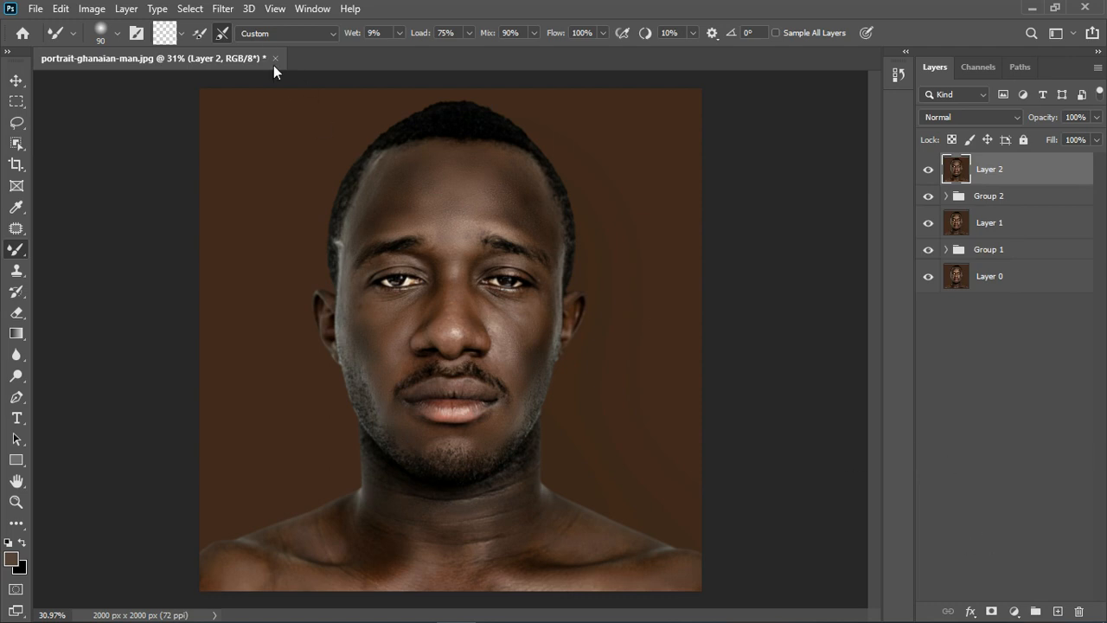
{"action": "left_click", "coordinate": [230, 8]}
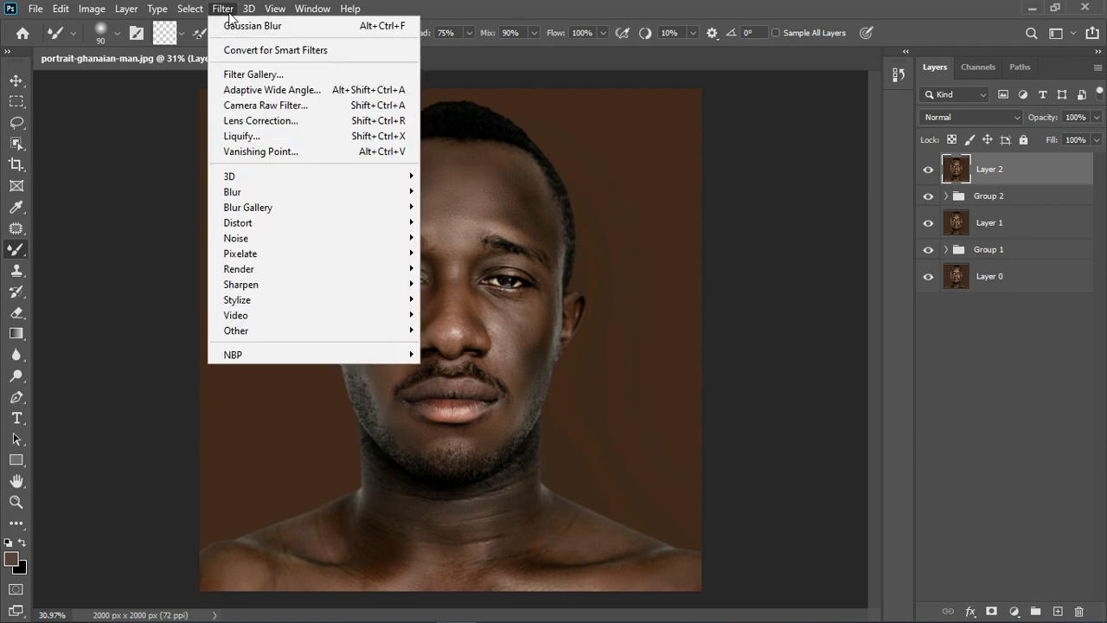
{"action": "mouse_move", "coordinate": [190, 9]}
{"action": "left_click", "coordinate": [217, 166]}
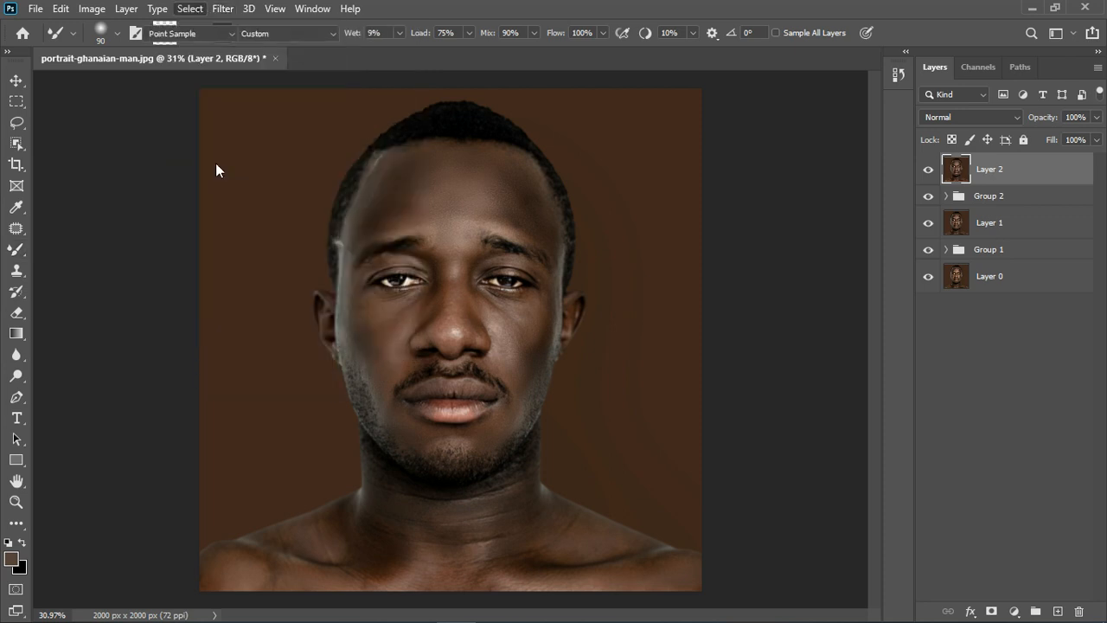
{"action": "left_click", "coordinate": [393, 511]}
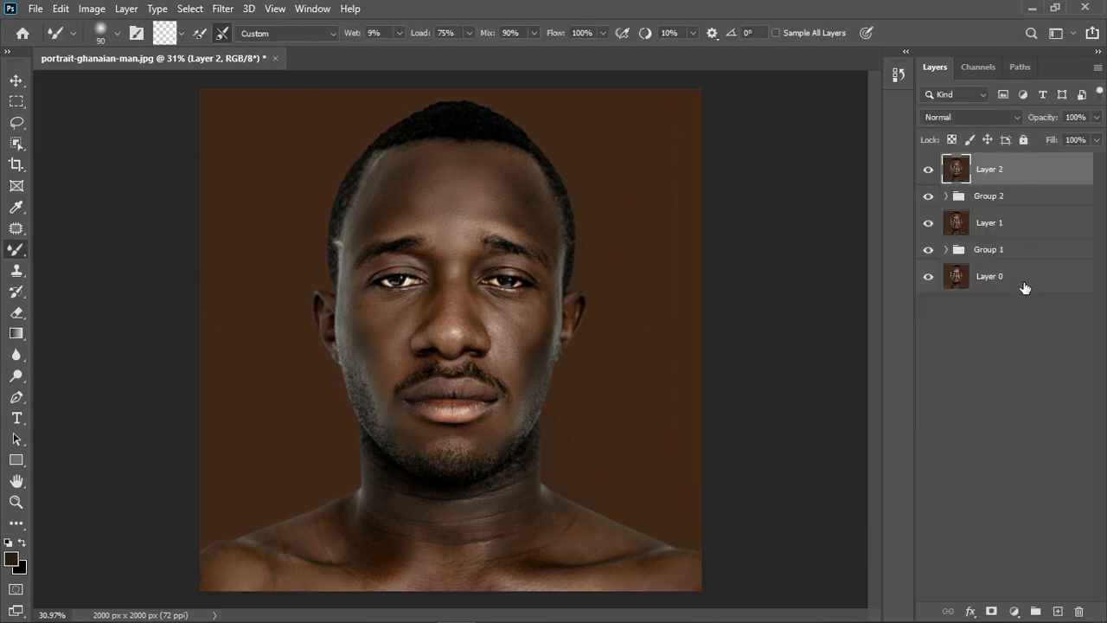
{"action": "left_click", "coordinate": [1021, 279]}
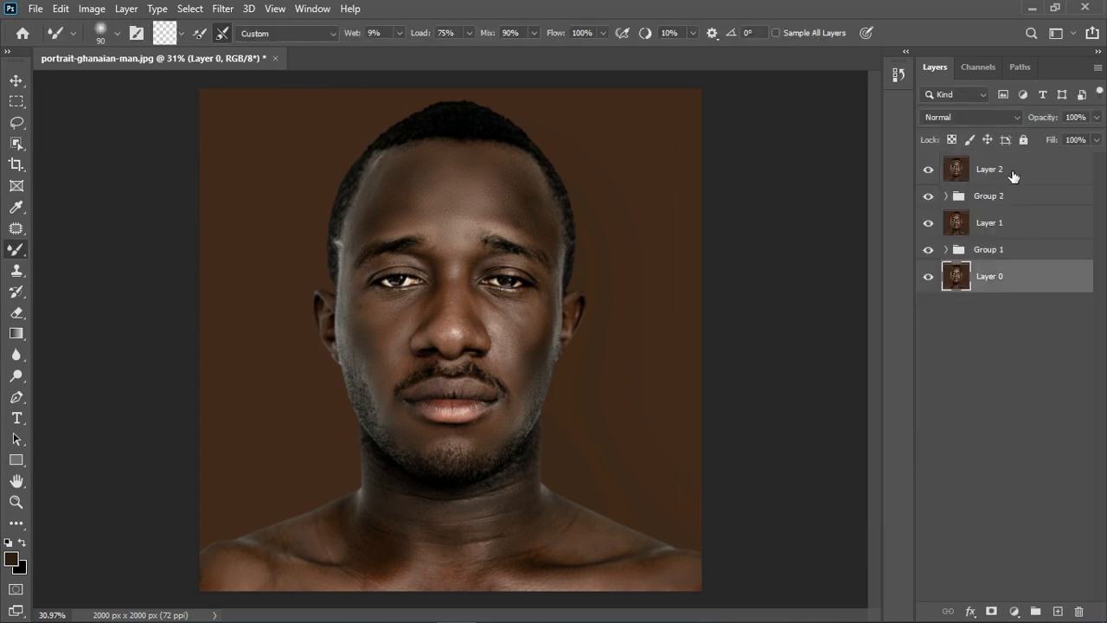
{"action": "left_click", "coordinate": [1008, 173]}
- Start a Color Range selection on Layer 2 and sample the dark skin tones of the neck and the shadowed cheek
{"action": "left_click", "coordinate": [190, 10]}
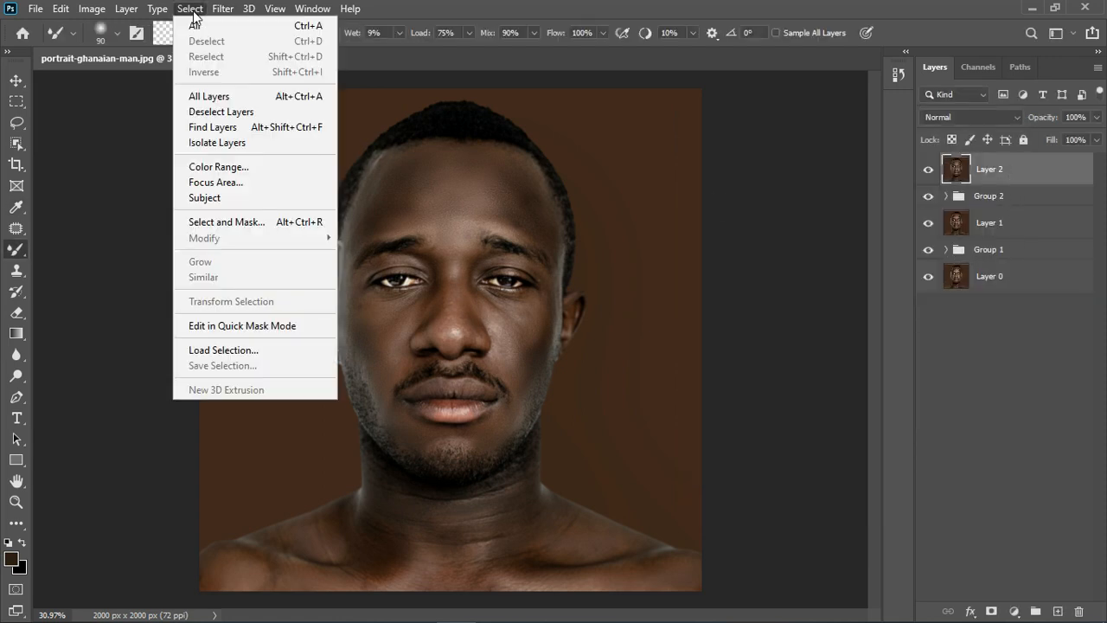
{"action": "left_click", "coordinate": [217, 168]}
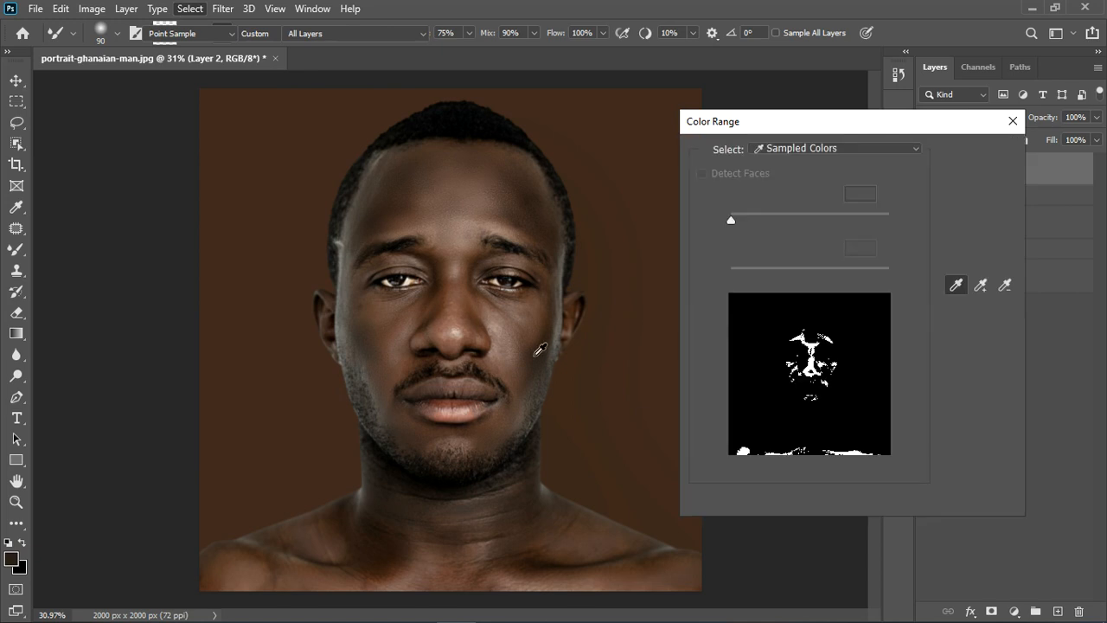
{"action": "left_click", "coordinate": [395, 513]}
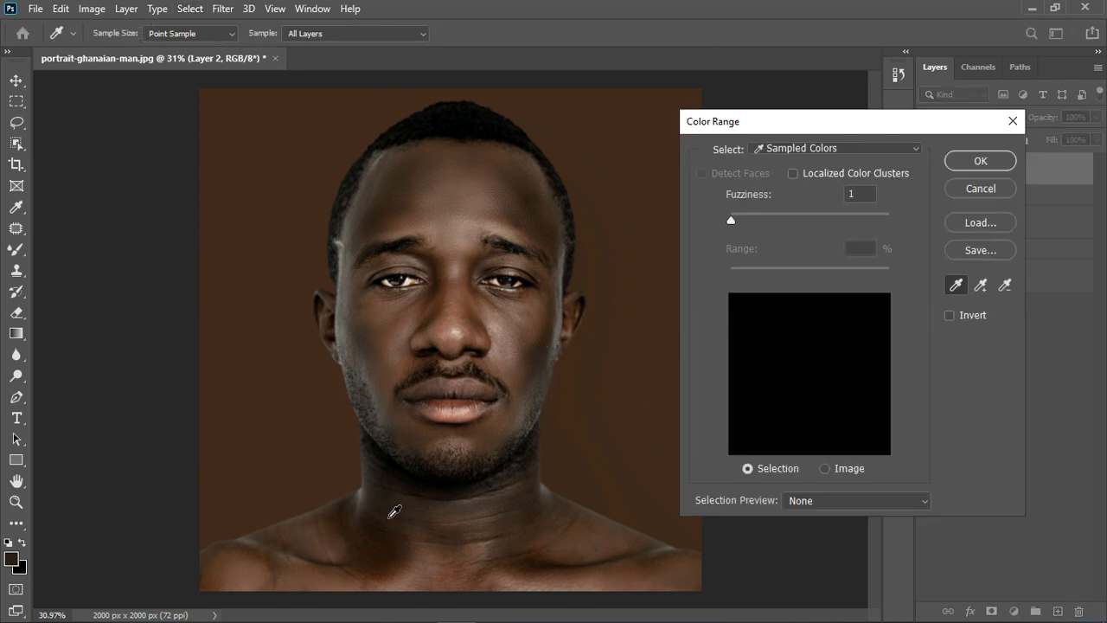
{"action": "left_click", "coordinate": [390, 544]}
{"action": "left_click", "coordinate": [398, 519]}
{"action": "left_click", "coordinate": [524, 511]}
{"action": "left_click", "coordinate": [524, 524]}
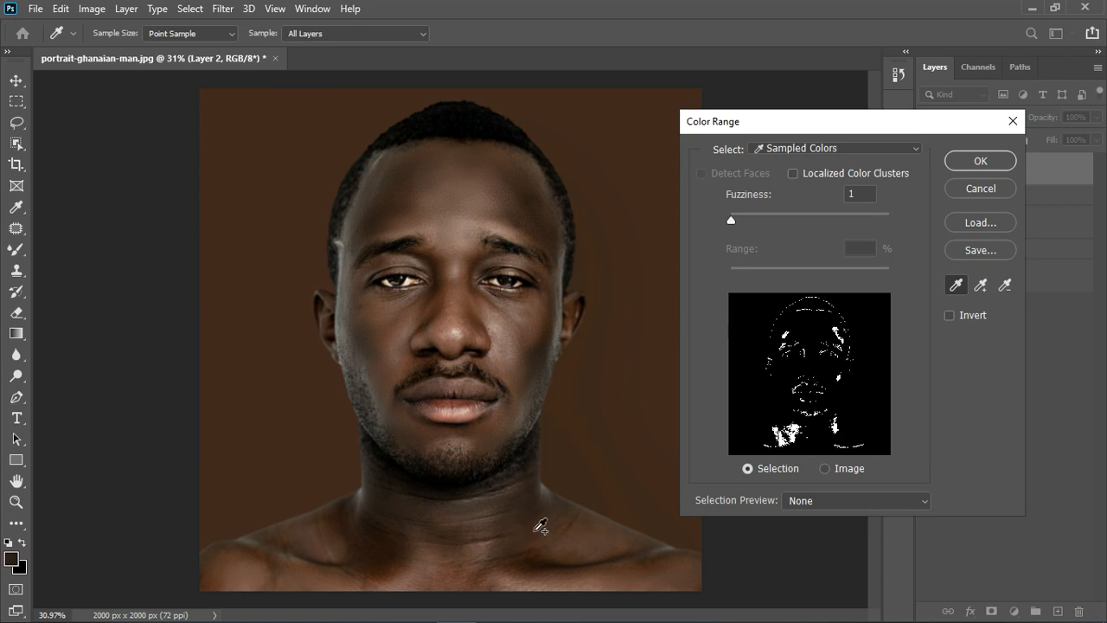
{"action": "left_click", "coordinate": [369, 352]}
- Set the Color Range fuzziness to 19 and create the selection of the dark skin areas
{"action": "left_click_drag", "start_coordinate": [733, 222], "coordinate": [744, 220]}
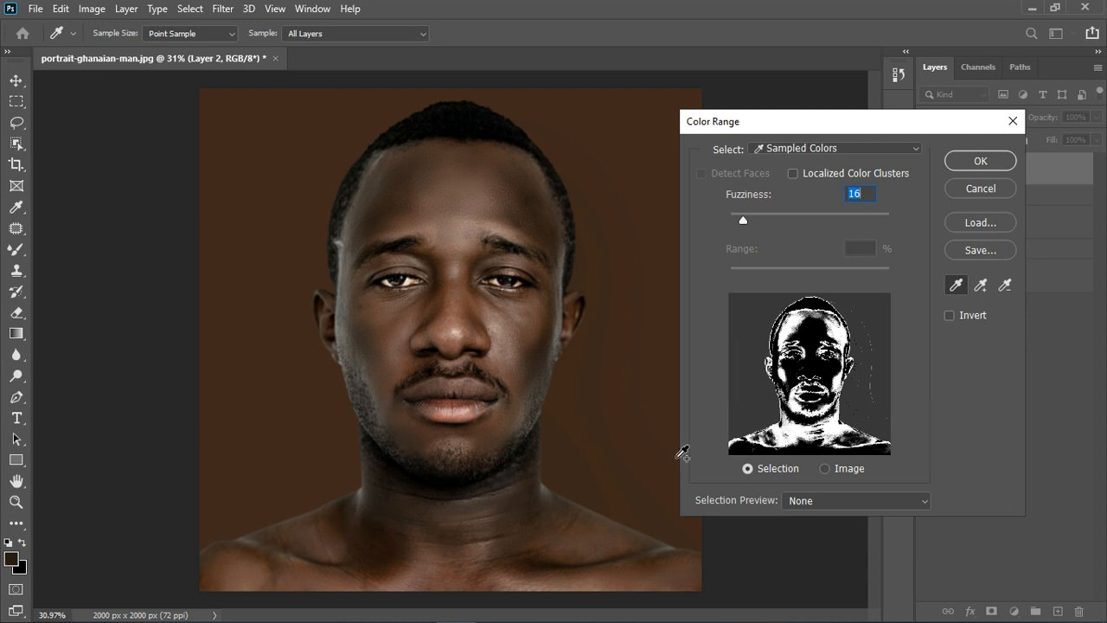
{"action": "left_click_drag", "start_coordinate": [743, 221], "coordinate": [746, 221]}
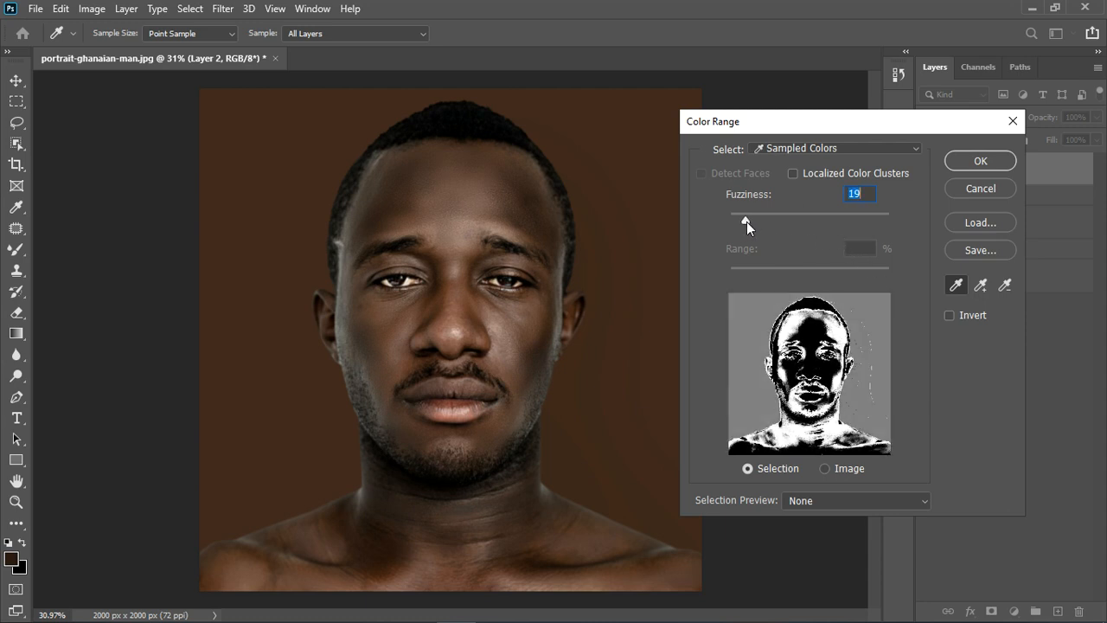
{"action": "left_click", "coordinate": [980, 161]}
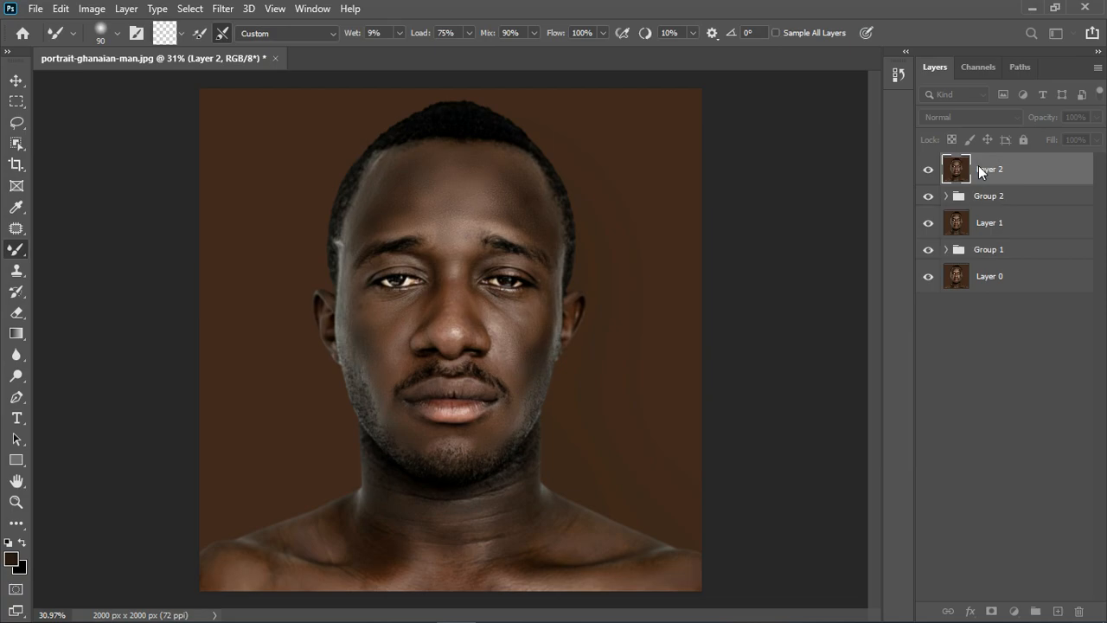
- Add an Exposure adjustment layer masked by the selection and set its exposure to +0.50
{"action": "left_click", "coordinate": [1014, 611]}
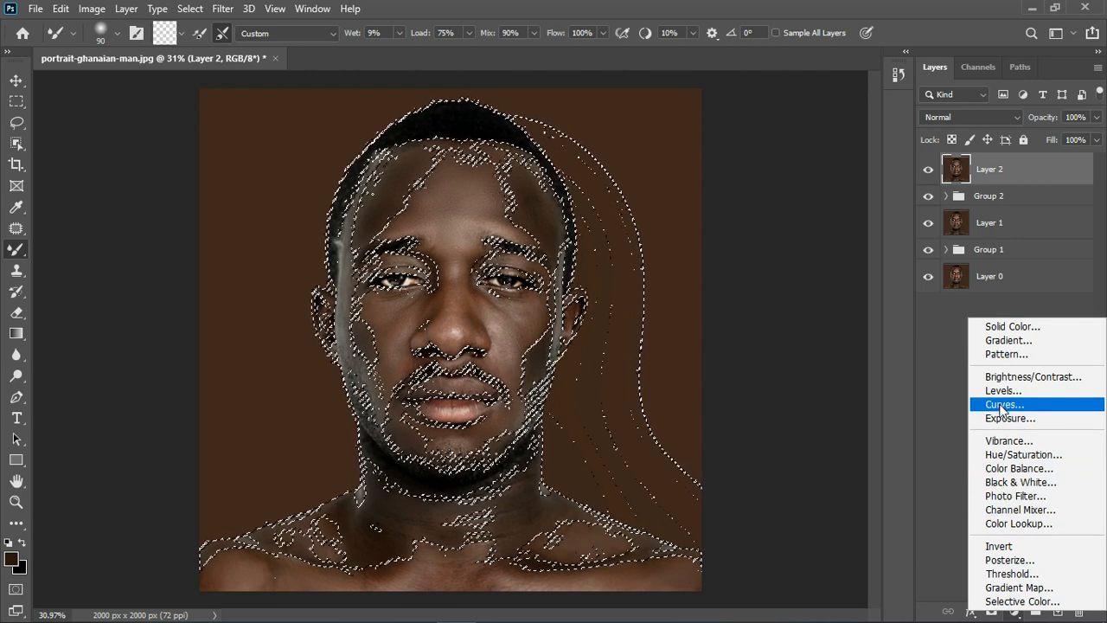
{"action": "left_click", "coordinate": [1007, 418]}
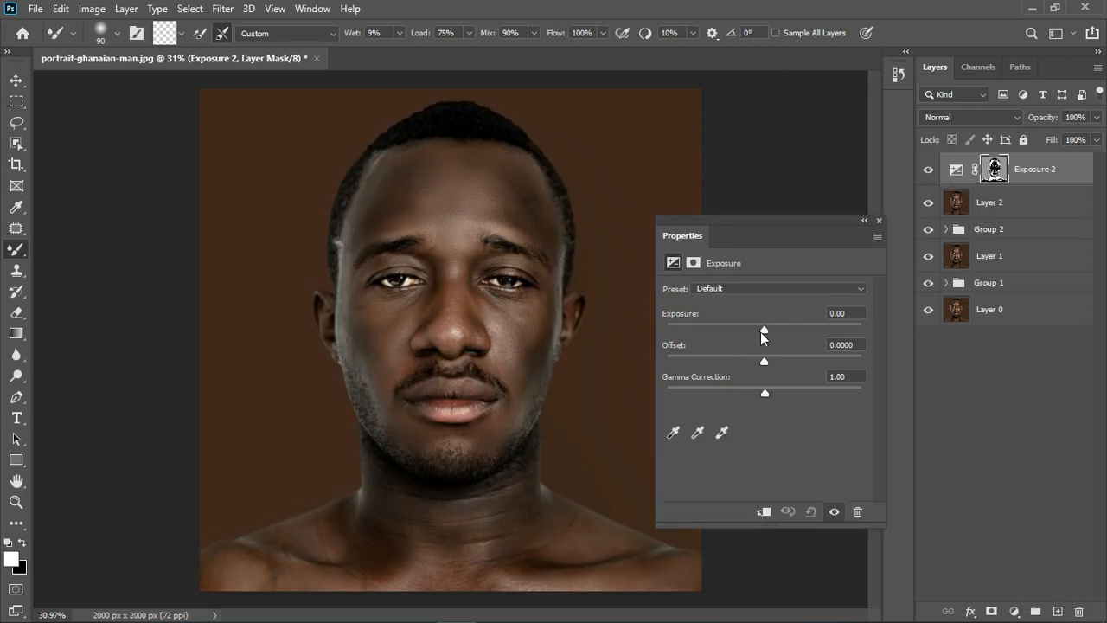
{"action": "left_click_drag", "start_coordinate": [765, 329], "coordinate": [771, 327]}
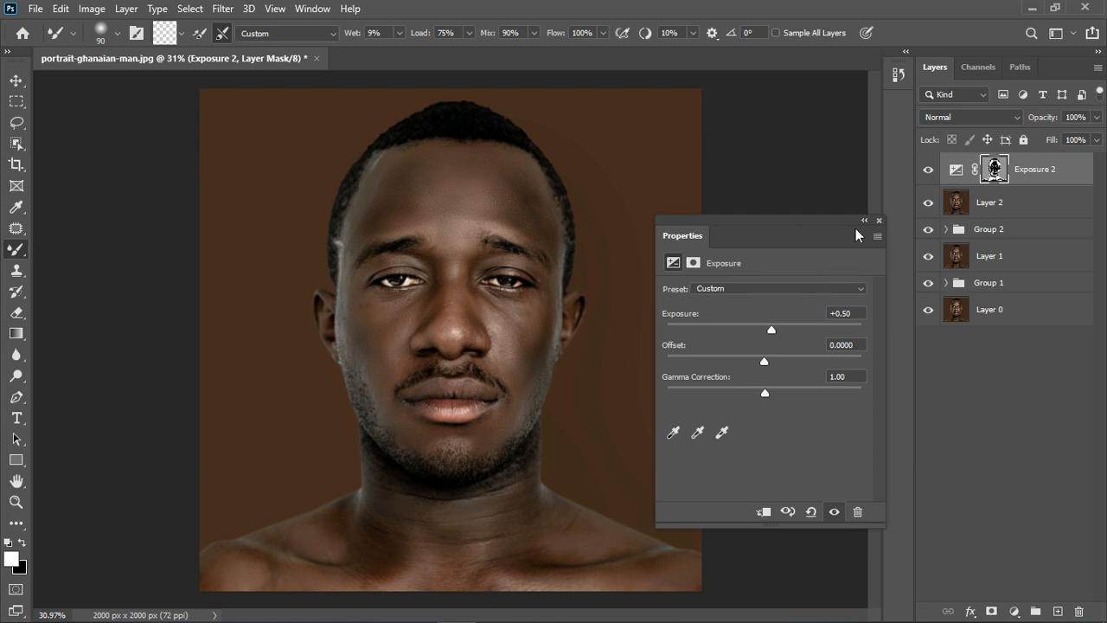
{"action": "left_click", "coordinate": [879, 221]}
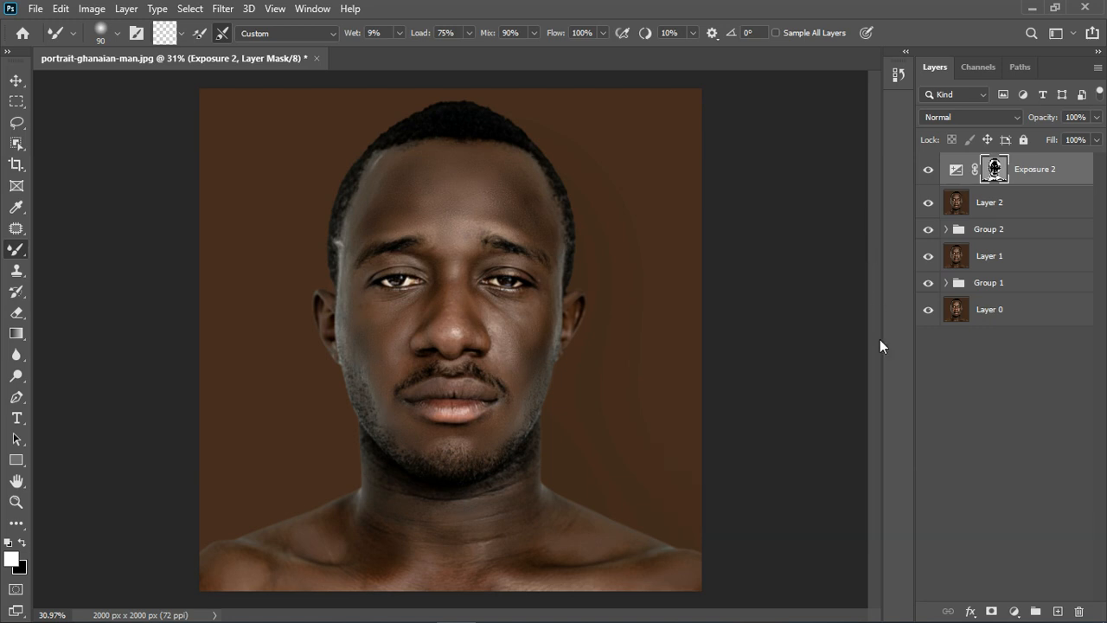
- Add a Hue/Saturation adjustment layer and replace its mask with a copy of the Exposure 2 layer's mask
{"action": "left_click", "coordinate": [1013, 612]}
{"action": "left_click", "coordinate": [1020, 458]}
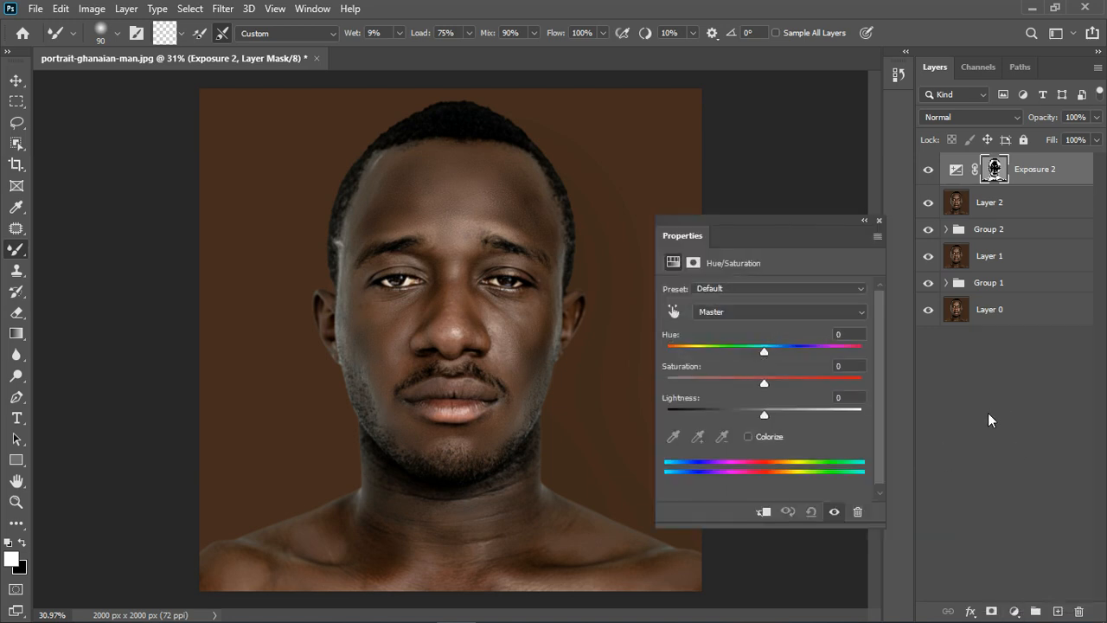
{"action": "left_click_drag", "start_coordinate": [995, 202], "coordinate": [995, 170]}
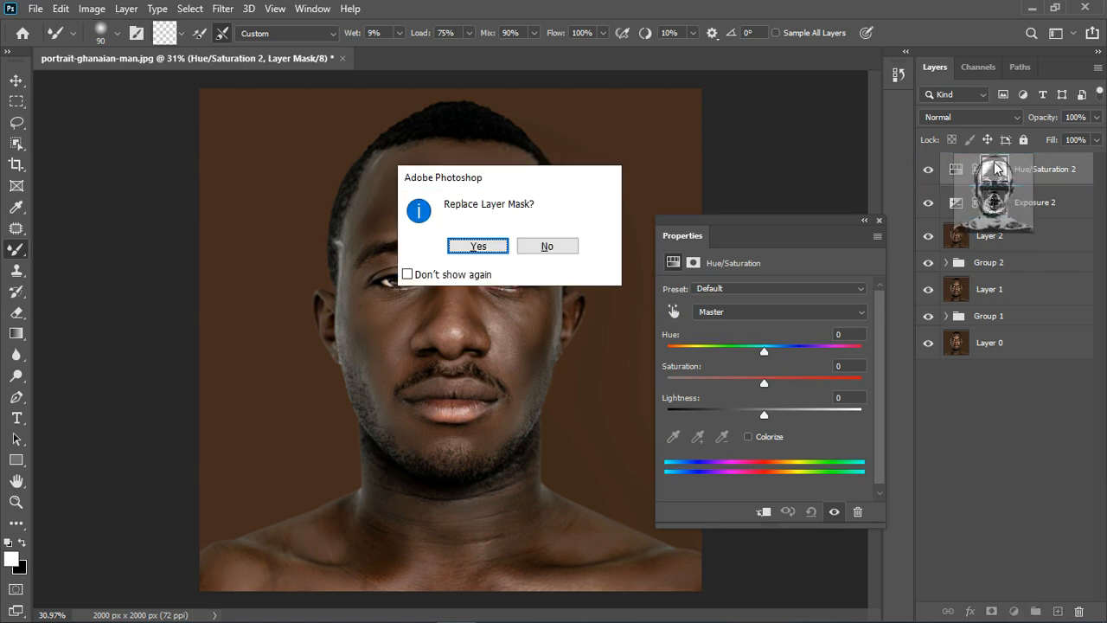
{"action": "left_click", "coordinate": [479, 248]}
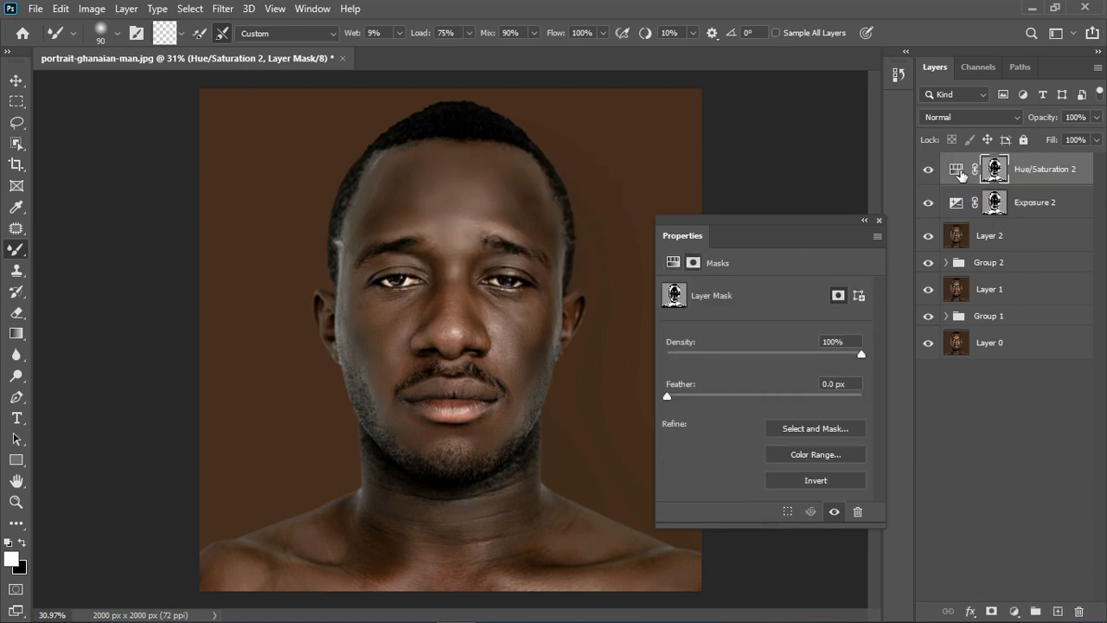
{"action": "left_click", "coordinate": [957, 171]}
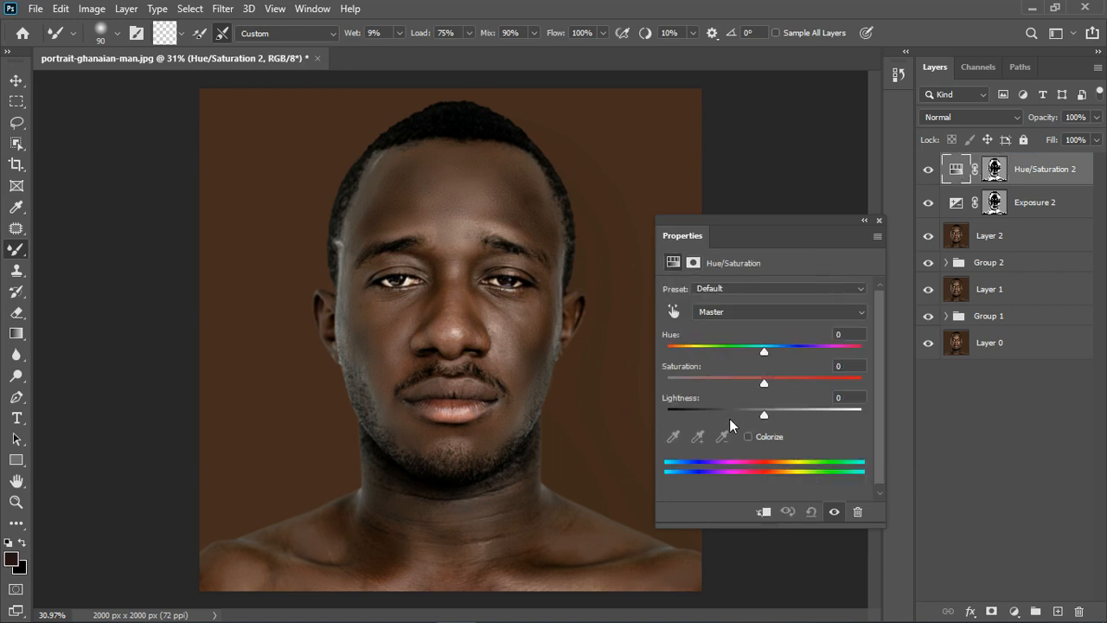
- Set the new Hue/Saturation layer's saturation to +14 and raise its hue and lightness slightly
{"action": "left_click_drag", "start_coordinate": [768, 380], "coordinate": [777, 386]}
{"action": "mouse_move", "coordinate": [764, 353]}
{"action": "left_mouse_down"}
{"action": "mouse_move", "coordinate": [750, 350]}
{"action": "mouse_move", "coordinate": [768, 355]}
{"action": "left_mouse_up"}
{"action": "left_click_drag", "start_coordinate": [768, 354], "coordinate": [772, 356]}
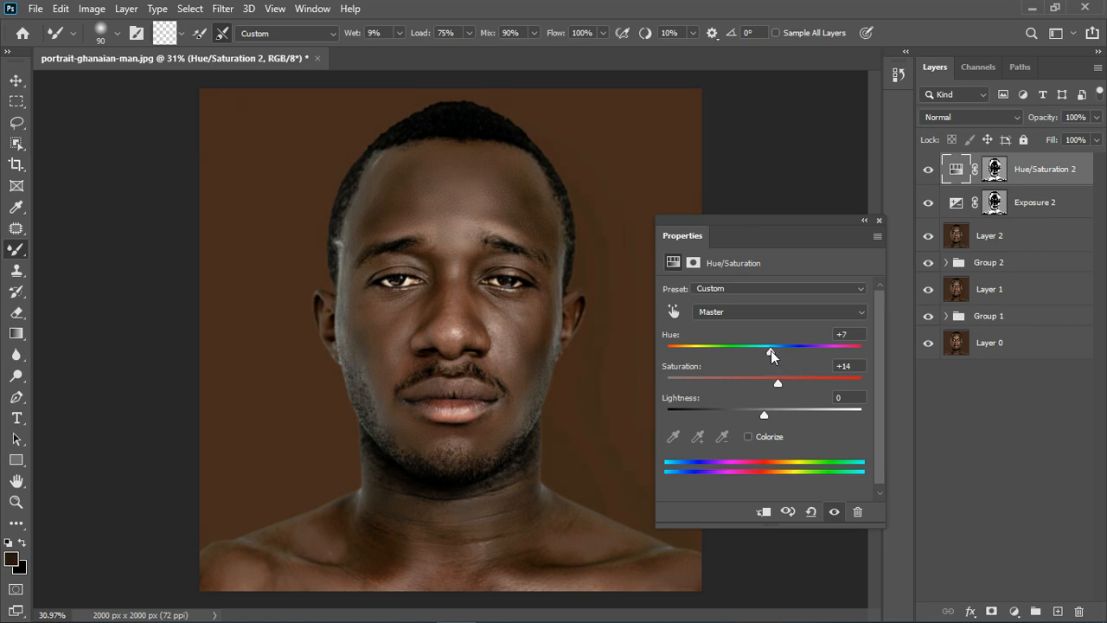
{"action": "left_click_drag", "start_coordinate": [771, 356], "coordinate": [770, 355]}
{"action": "left_click", "coordinate": [878, 219]}
{"action": "double_click", "coordinate": [955, 177]}
{"action": "left_click_drag", "start_coordinate": [764, 414], "coordinate": [768, 416]}
{"action": "left_click", "coordinate": [880, 221]}
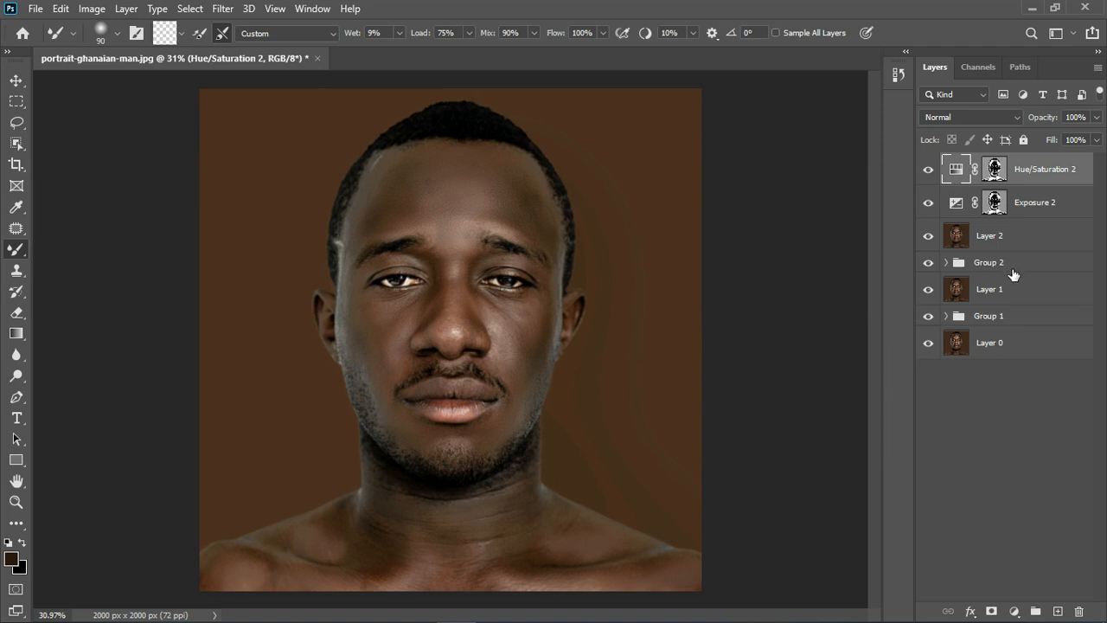
- Stamp all visible layers into a new top layer and duplicate that layer twice
{"action": "key", "text": "ctrl+shift+alt+e"}
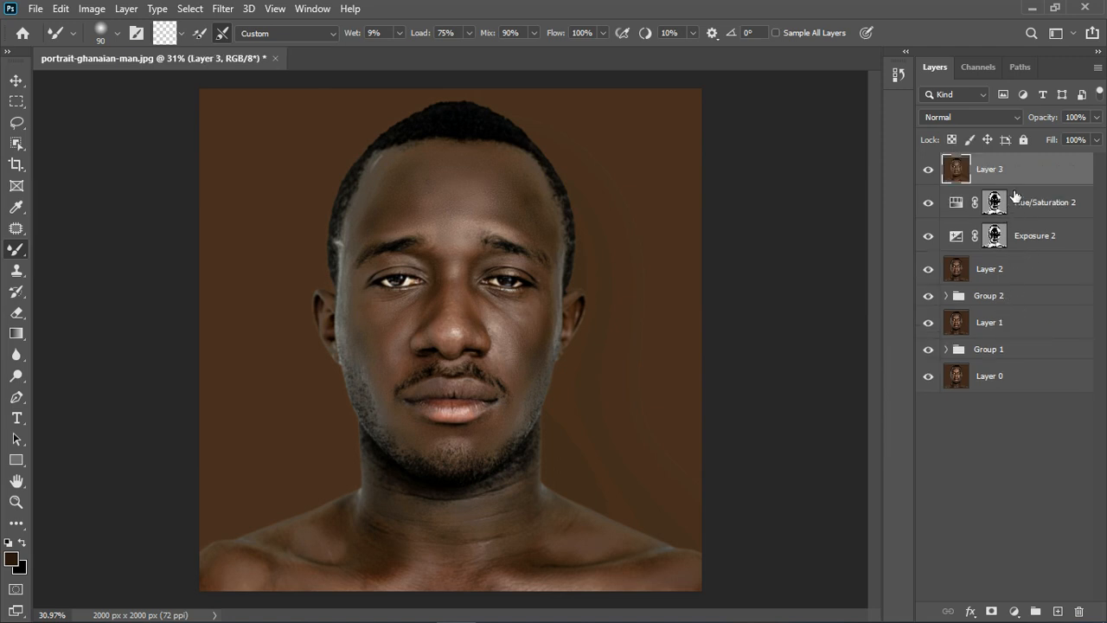
{"action": "key", "text": "ctrl+j"}
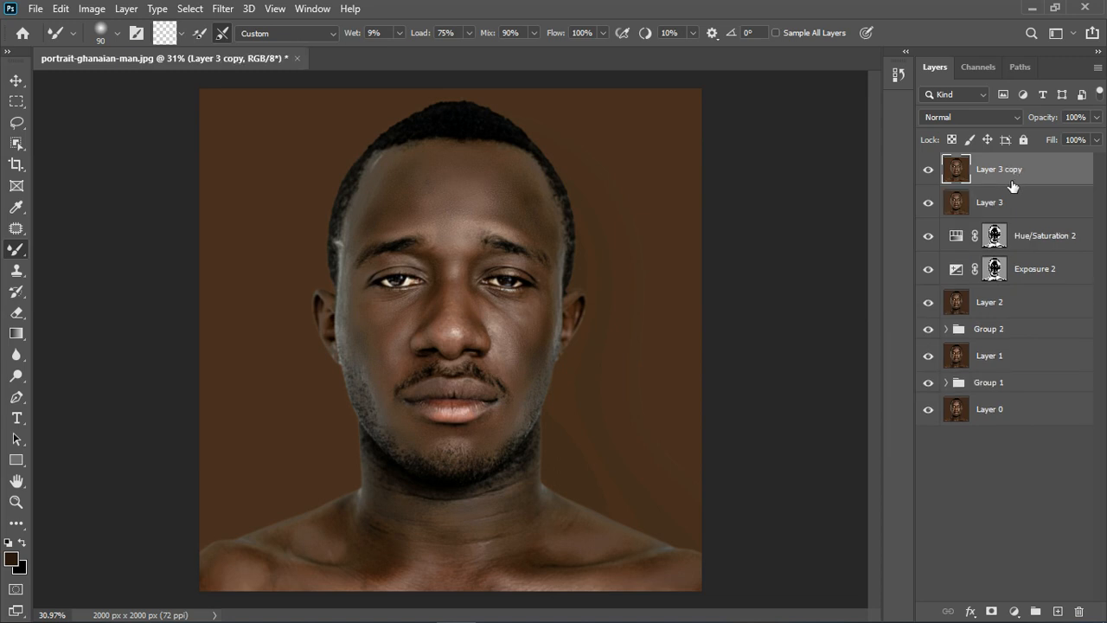
{"action": "key", "text": "ctrl+j"}
- Rename the lower copy of Layer 3 as color
{"action": "double_click", "coordinate": [1010, 202]}
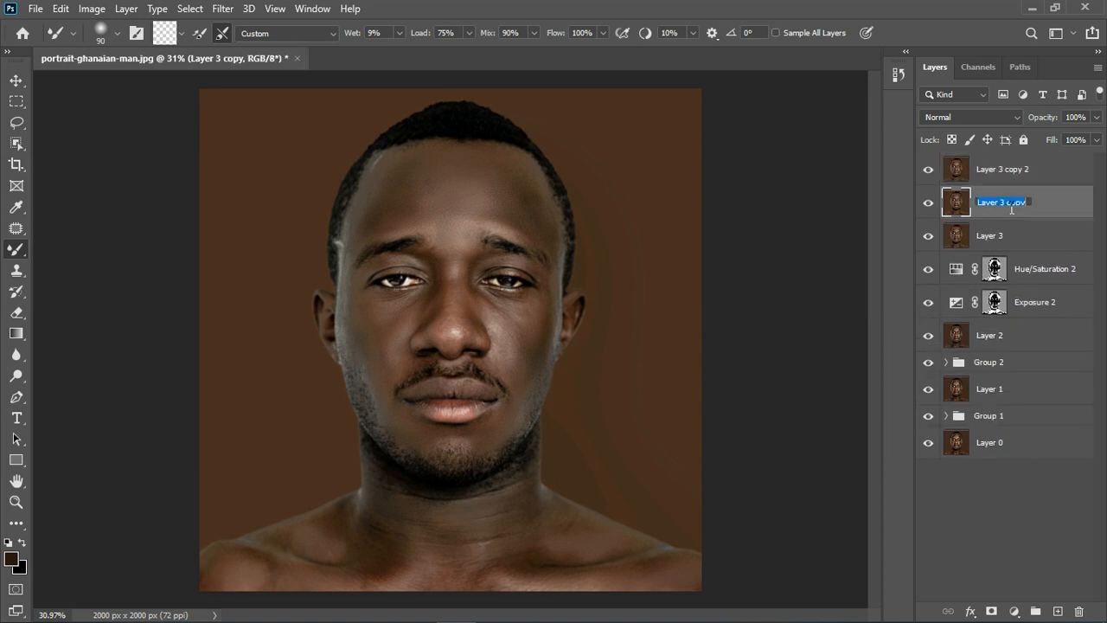
{"action": "type", "text": "color"}
{"action": "key", "text": "Return"}
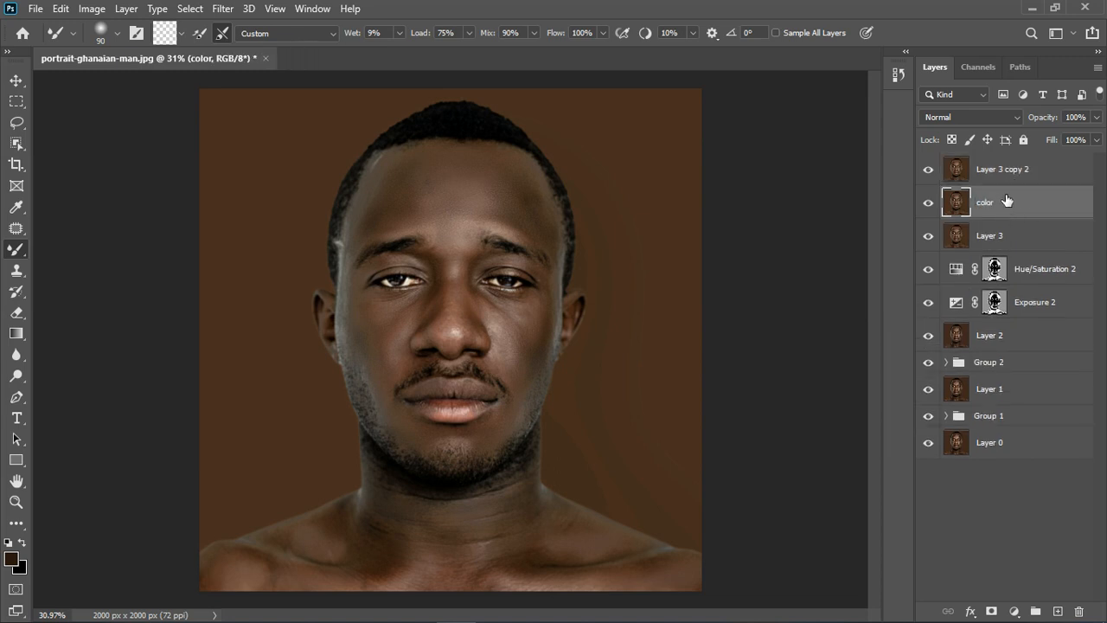
- Rename the top layer, Layer 3 copy 2, as texture
{"action": "double_click", "coordinate": [997, 173]}
{"action": "type", "text": "texture"}
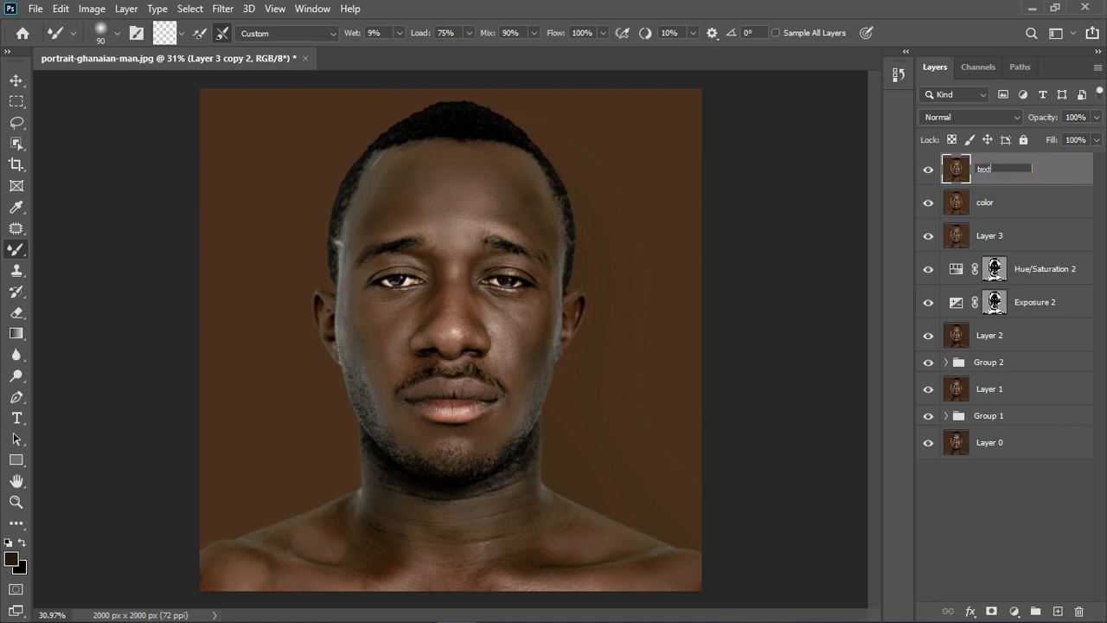
{"action": "key", "text": "Return"}
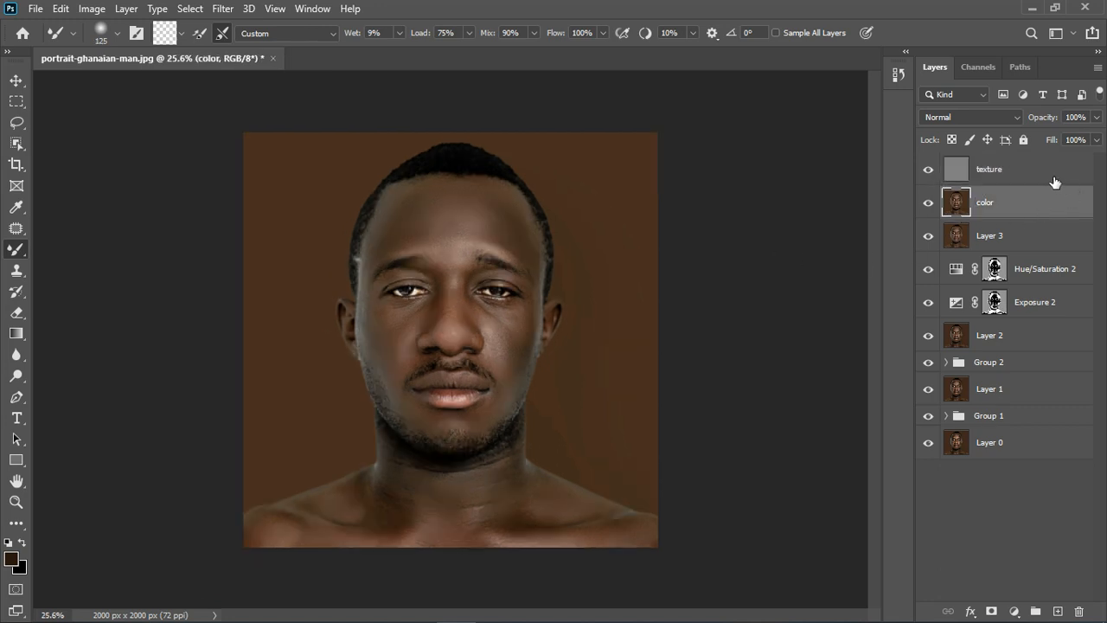
- Group the texture and color layers, and toggle the new group's visibility to compare the skin before and after
{"action": "left_click", "coordinate": [1056, 181]}
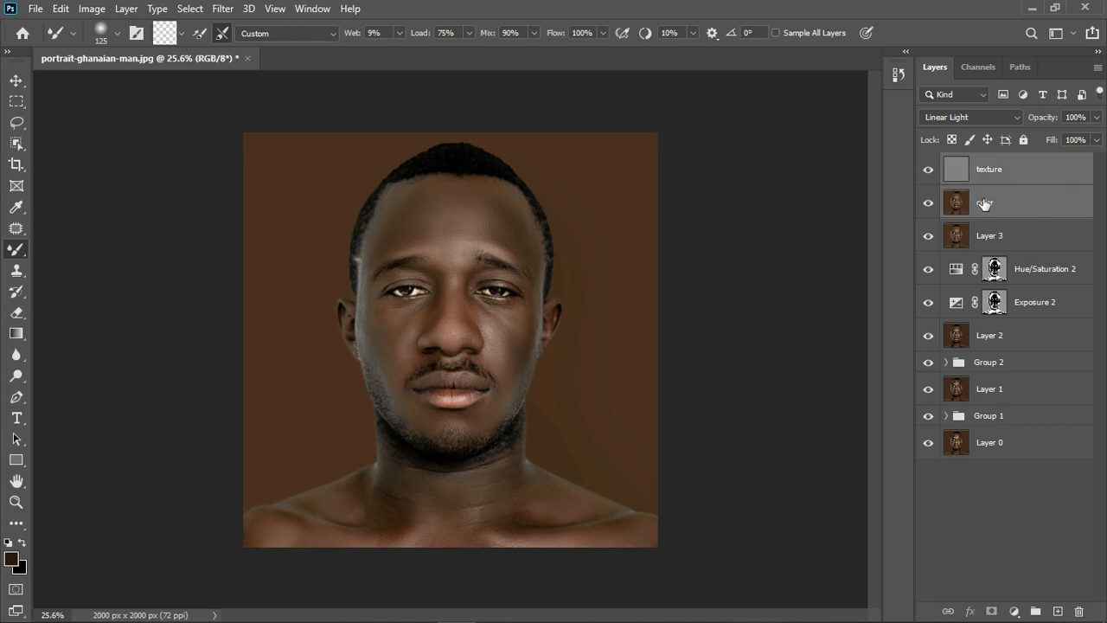
{"action": "left_click", "coordinate": [1036, 612]}
{"action": "scroll", "coordinate": [561, 307], "scroll_direction": "up", "scroll_amount": 4}
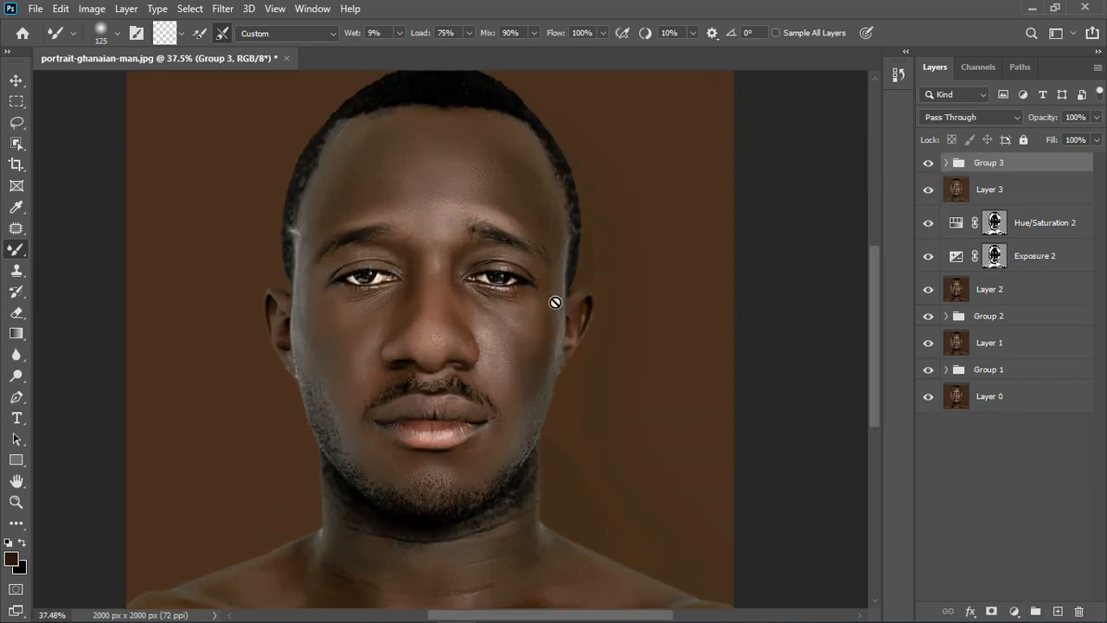
{"action": "scroll", "coordinate": [560, 300], "scroll_direction": "down", "scroll_amount": 1}
{"action": "left_click", "coordinate": [931, 166]}
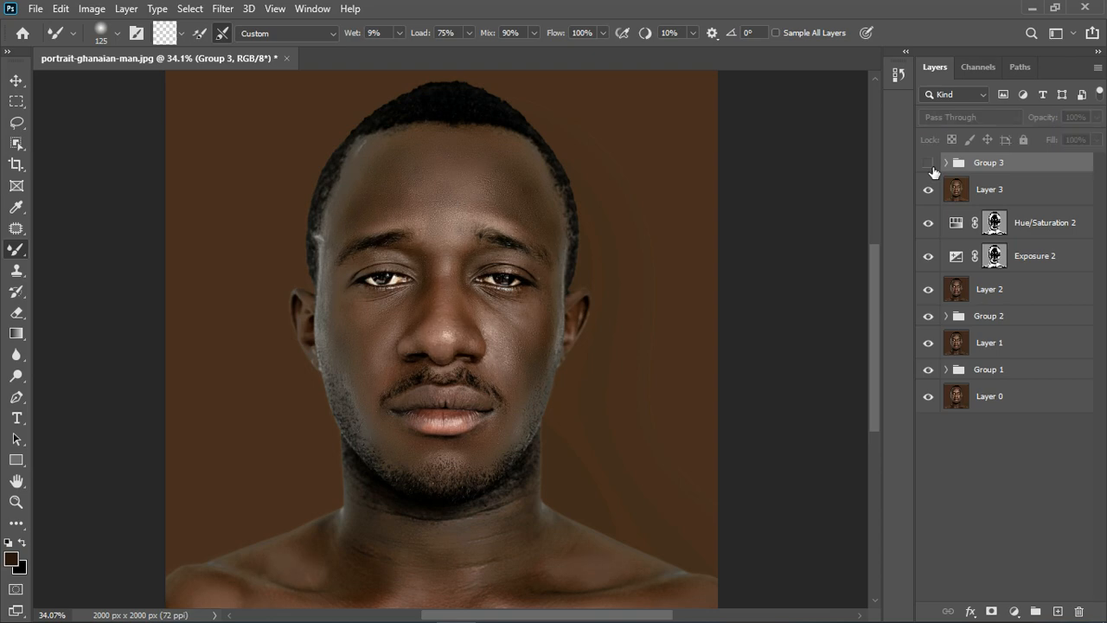
{"action": "left_click", "coordinate": [932, 167]}
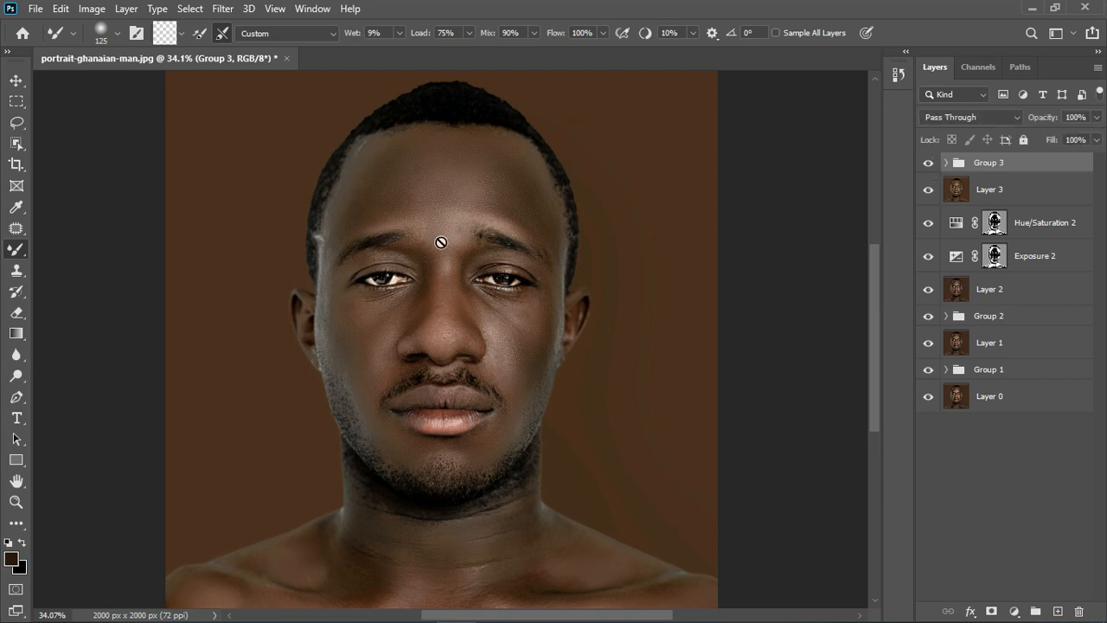
{"action": "scroll", "coordinate": [553, 420], "scroll_direction": "down", "scroll_amount": 1}
{"action": "scroll", "coordinate": [554, 419], "scroll_direction": "down", "scroll_amount": 1}
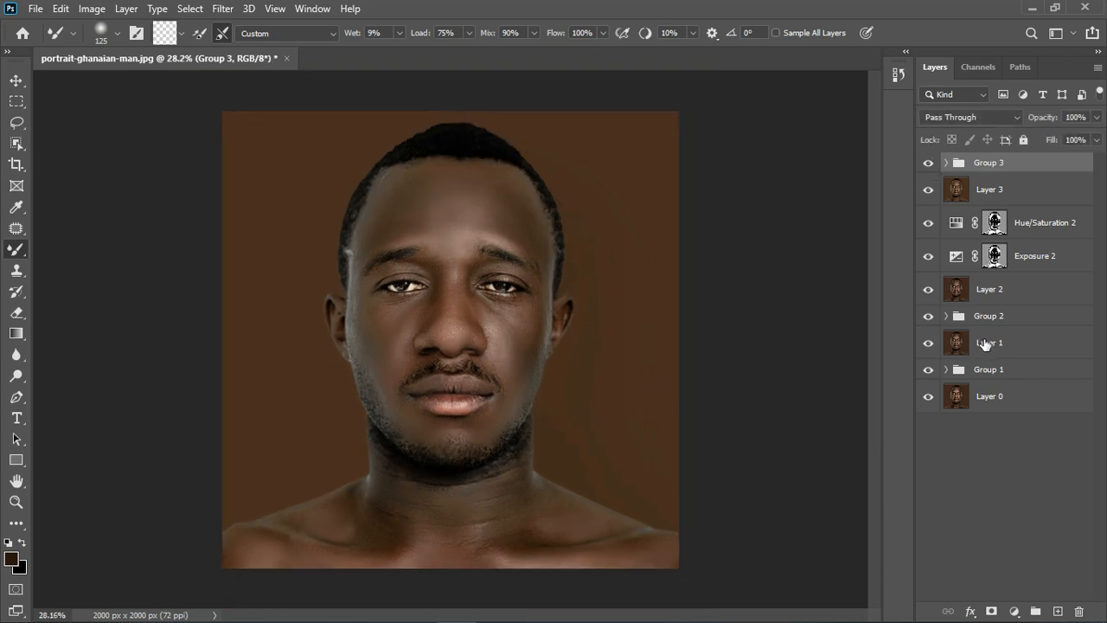
- Stamp all visible layers into a new top layer and open it in the Camera Raw Filter
{"action": "key", "text": "ctrl+shift+alt+e"}
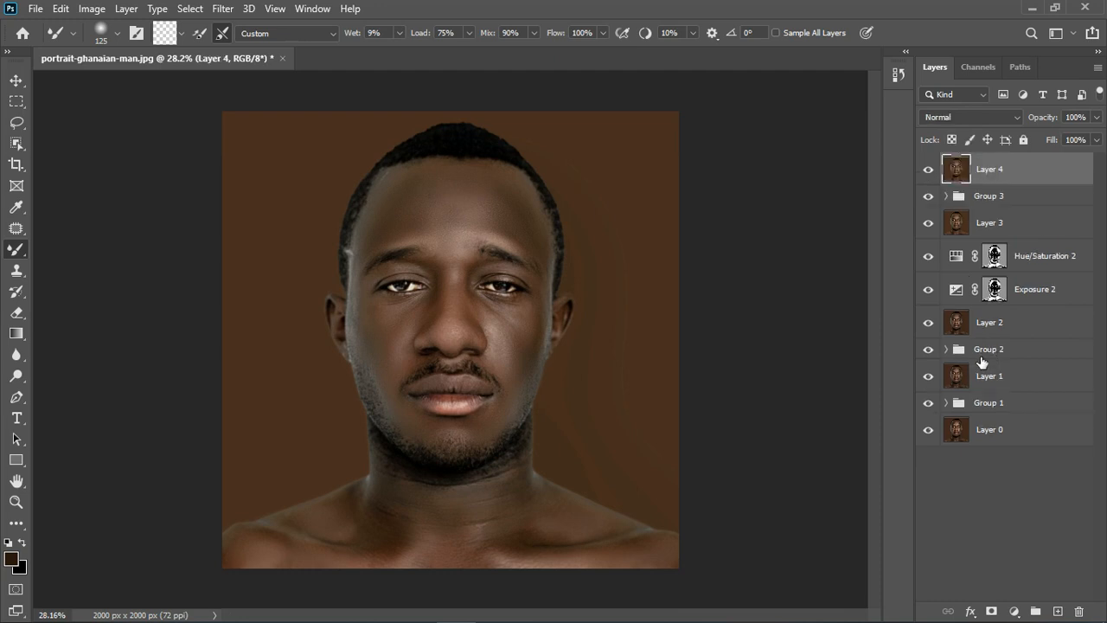
{"action": "left_click", "coordinate": [222, 11]}
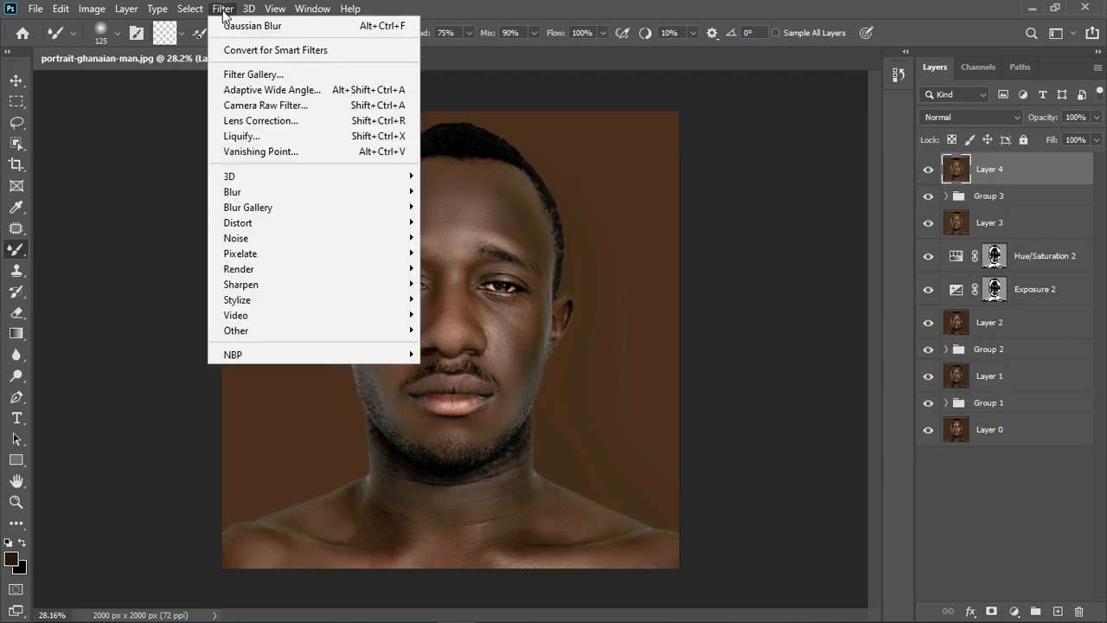
{"action": "left_click", "coordinate": [250, 104]}
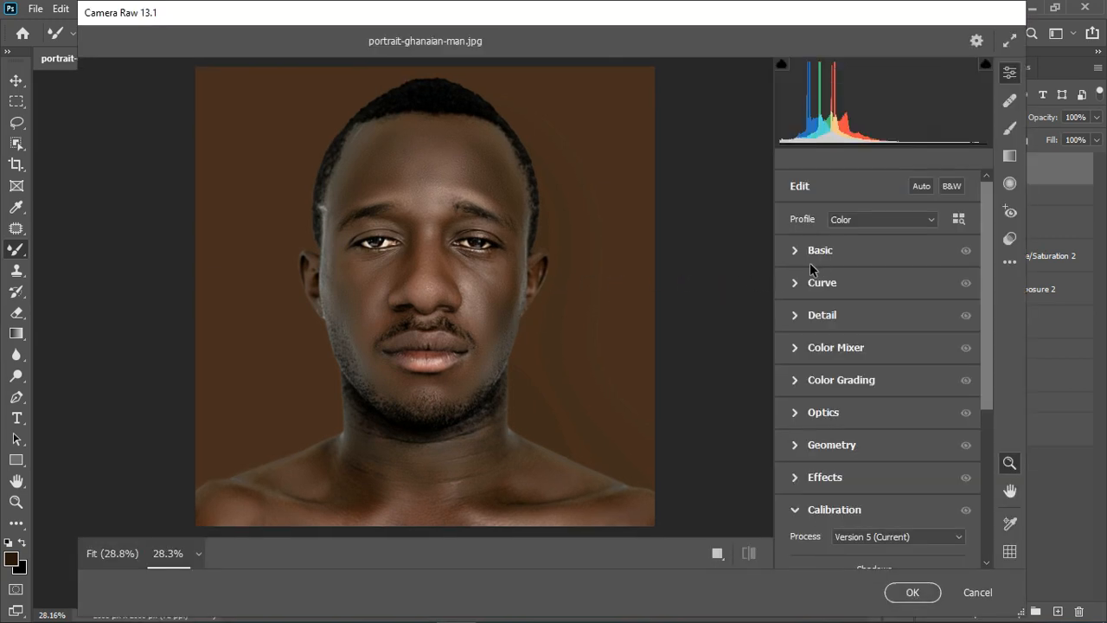
- Sample the white balance from the whites of the eyes and refine it to temperature -5 and tint -8
{"action": "left_click", "coordinate": [796, 251]}
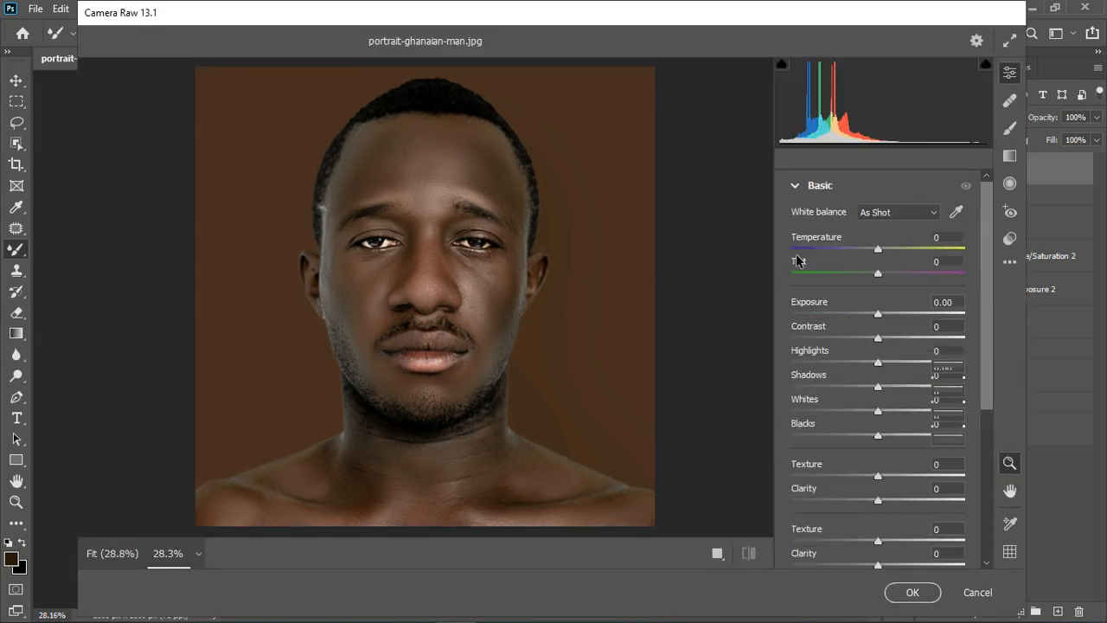
{"action": "left_click", "coordinate": [957, 213]}
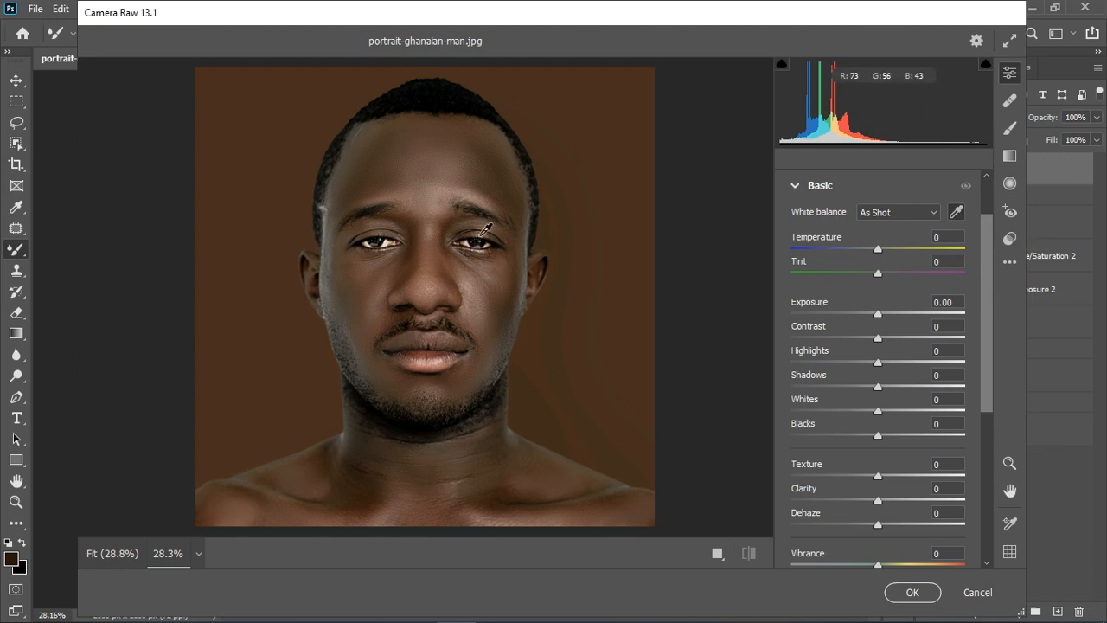
{"action": "left_click", "coordinate": [390, 250]}
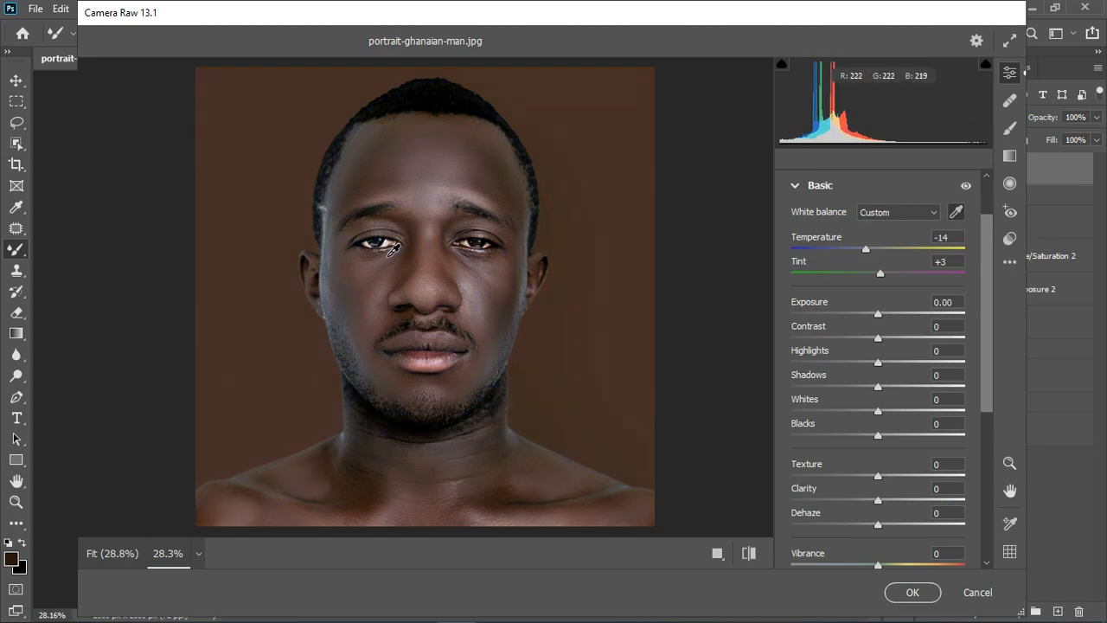
{"action": "left_click", "coordinate": [471, 249]}
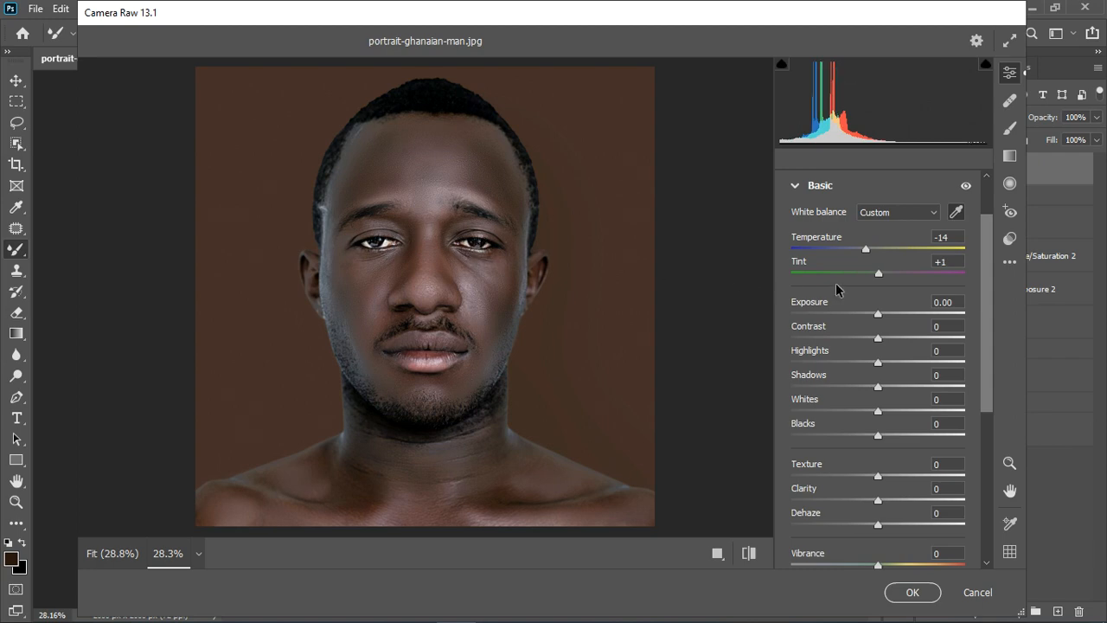
{"action": "left_click", "coordinate": [925, 216]}
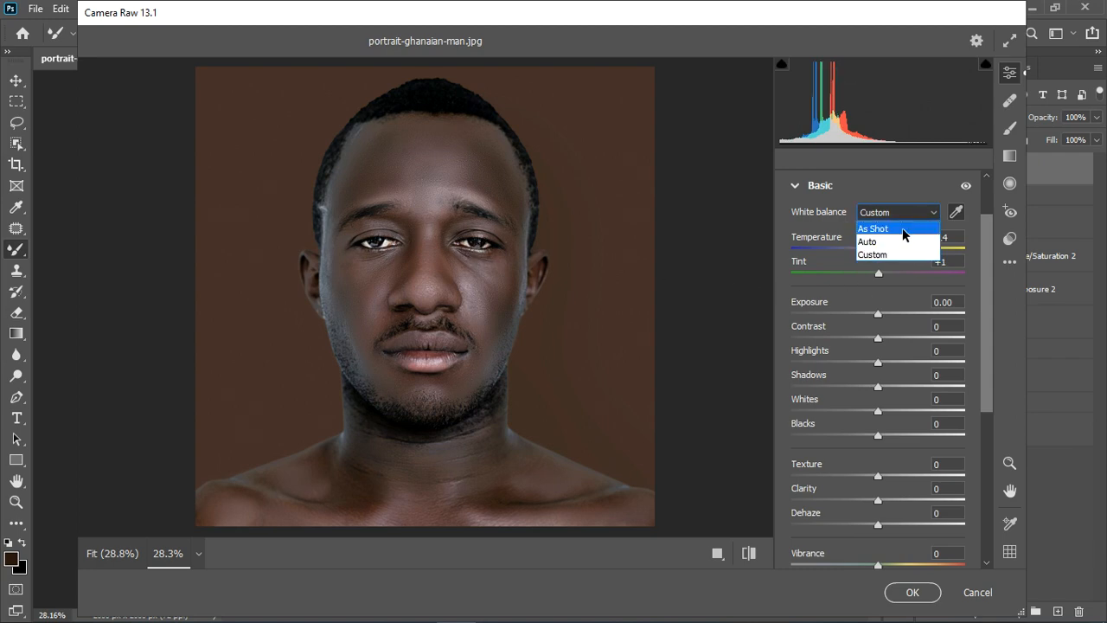
{"action": "left_click", "coordinate": [869, 254]}
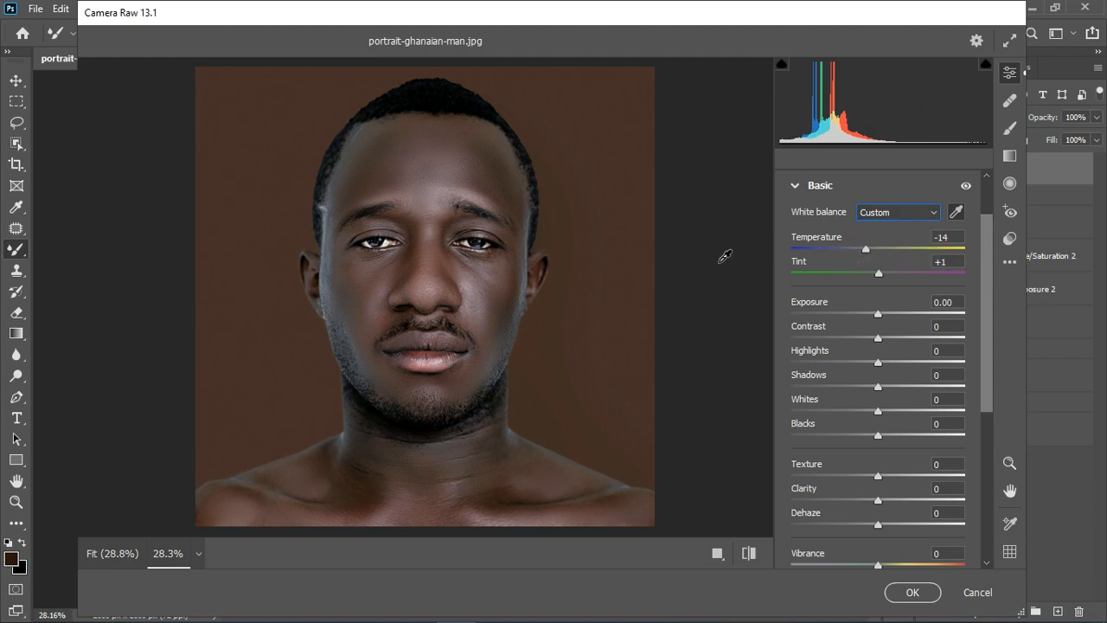
{"action": "left_click_drag", "start_coordinate": [865, 249], "coordinate": [872, 253]}
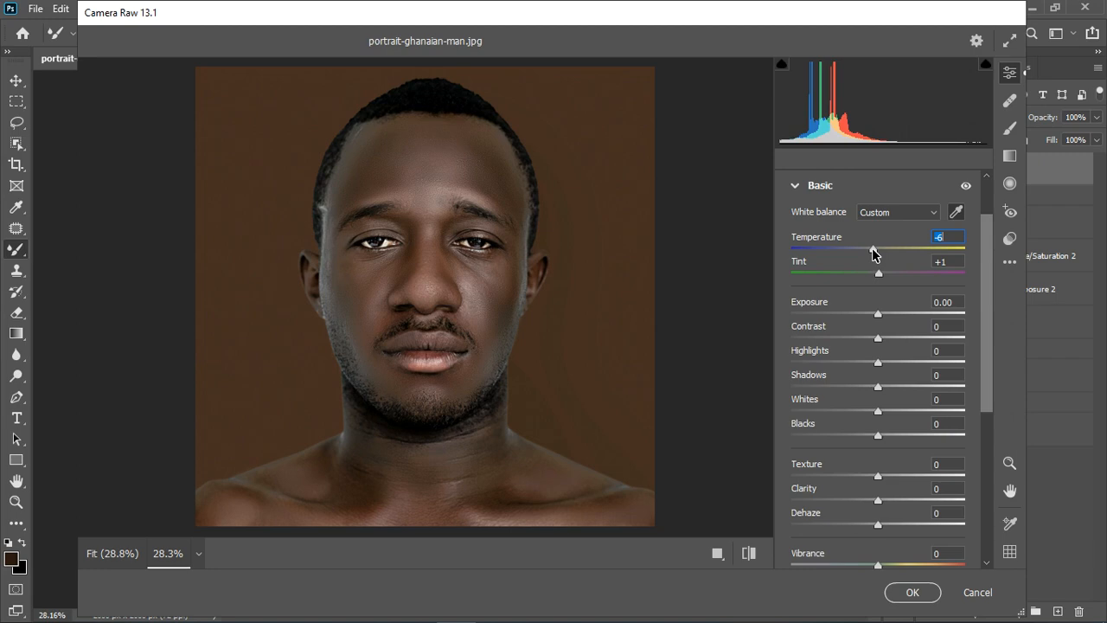
{"action": "left_click_drag", "start_coordinate": [881, 277], "coordinate": [873, 277]}
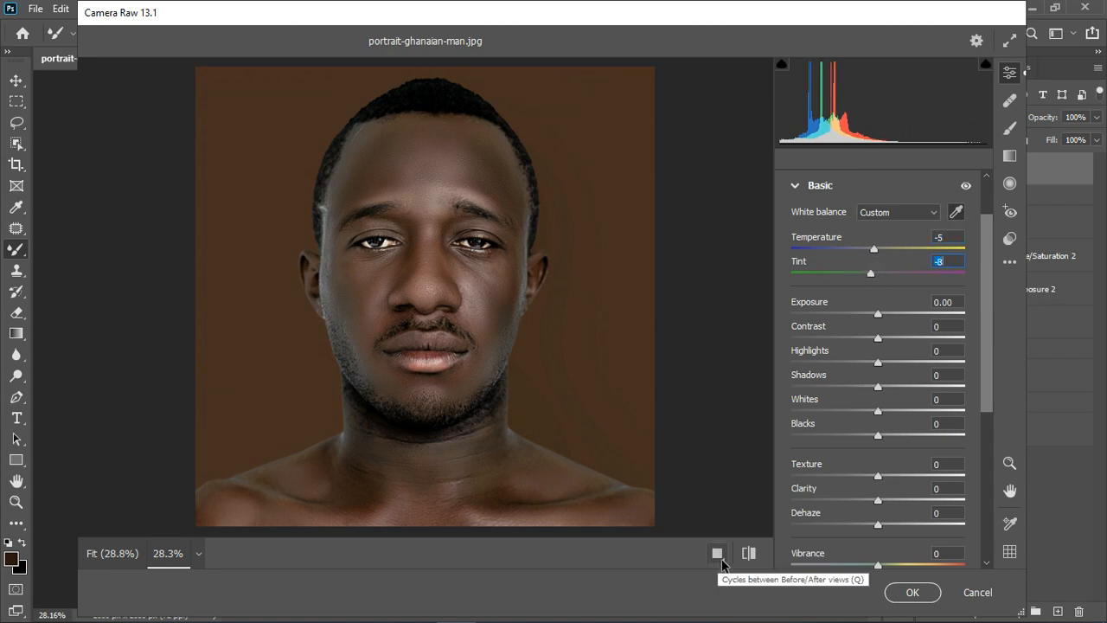
{"action": "left_click", "coordinate": [749, 555]}
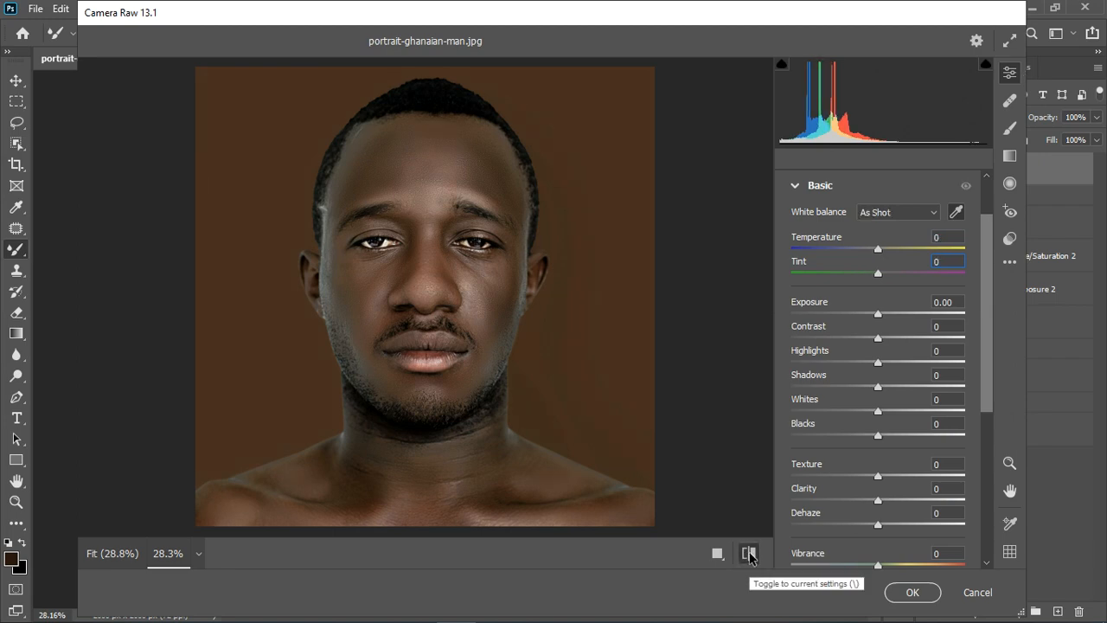
{"action": "left_click", "coordinate": [749, 555]}
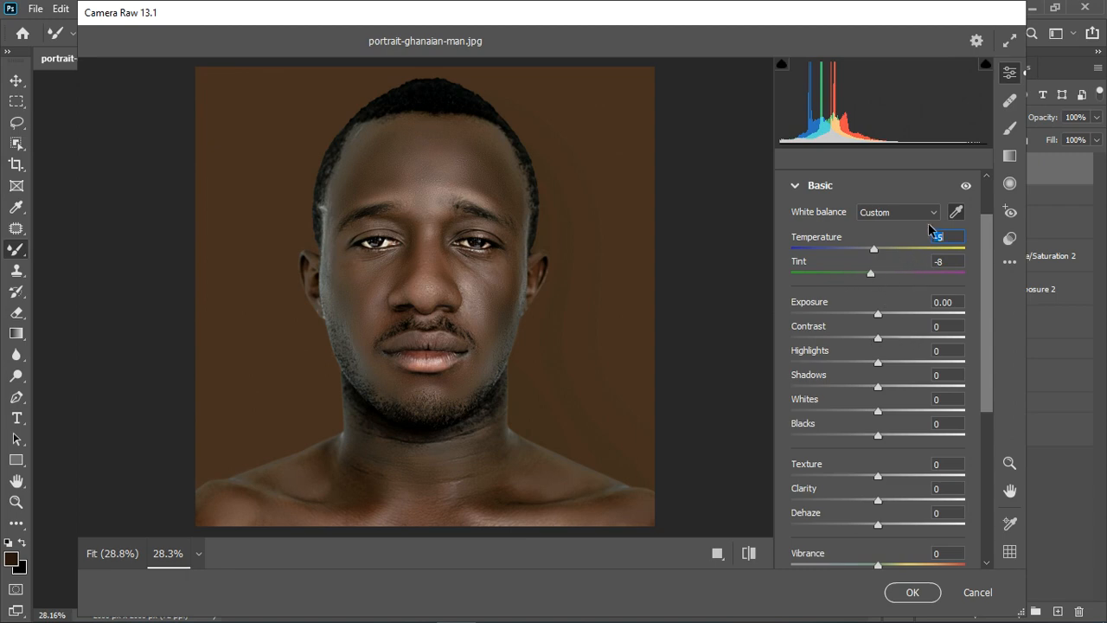
- Set highlights to +15, shadows to +13, whites to -24, blacks to -2 and texture to +3
{"action": "left_click", "coordinate": [881, 362]}
{"action": "mouse_move", "coordinate": [882, 363]}
{"action": "left_mouse_down"}
{"action": "mouse_move", "coordinate": [907, 364]}
{"action": "mouse_move", "coordinate": [891, 365]}
{"action": "left_mouse_up"}
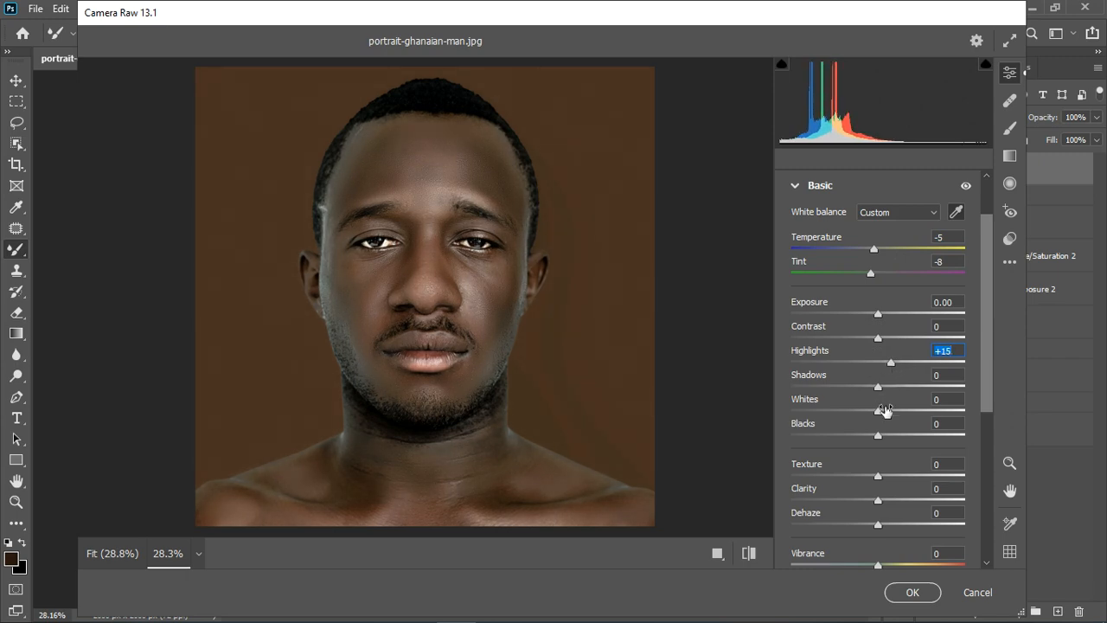
{"action": "left_click_drag", "start_coordinate": [881, 411], "coordinate": [860, 415]}
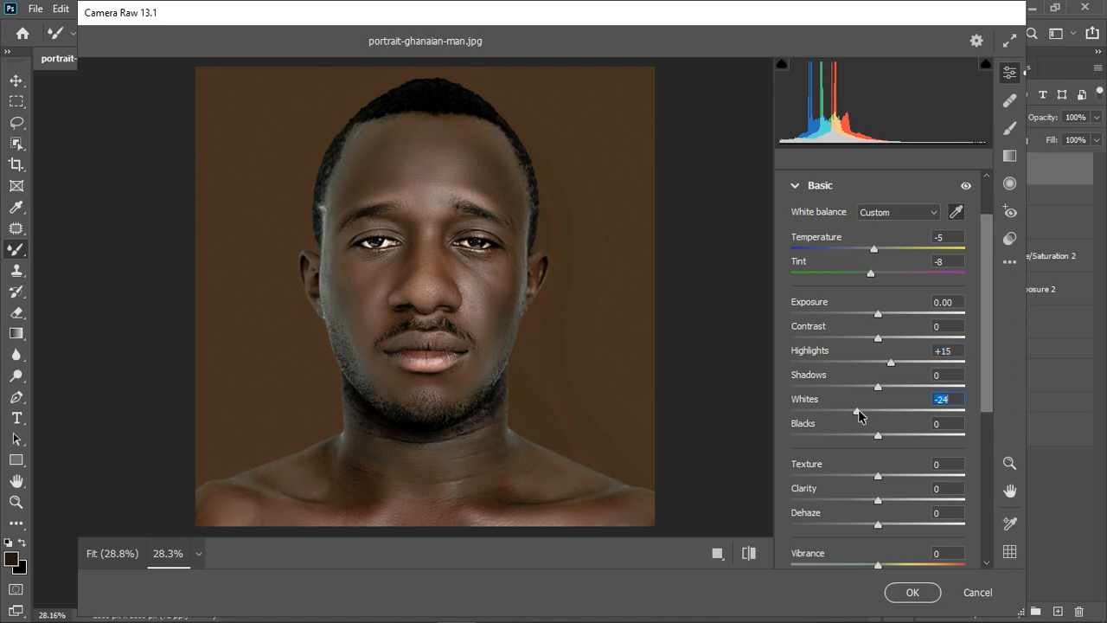
{"action": "left_click_drag", "start_coordinate": [881, 435], "coordinate": [882, 436]}
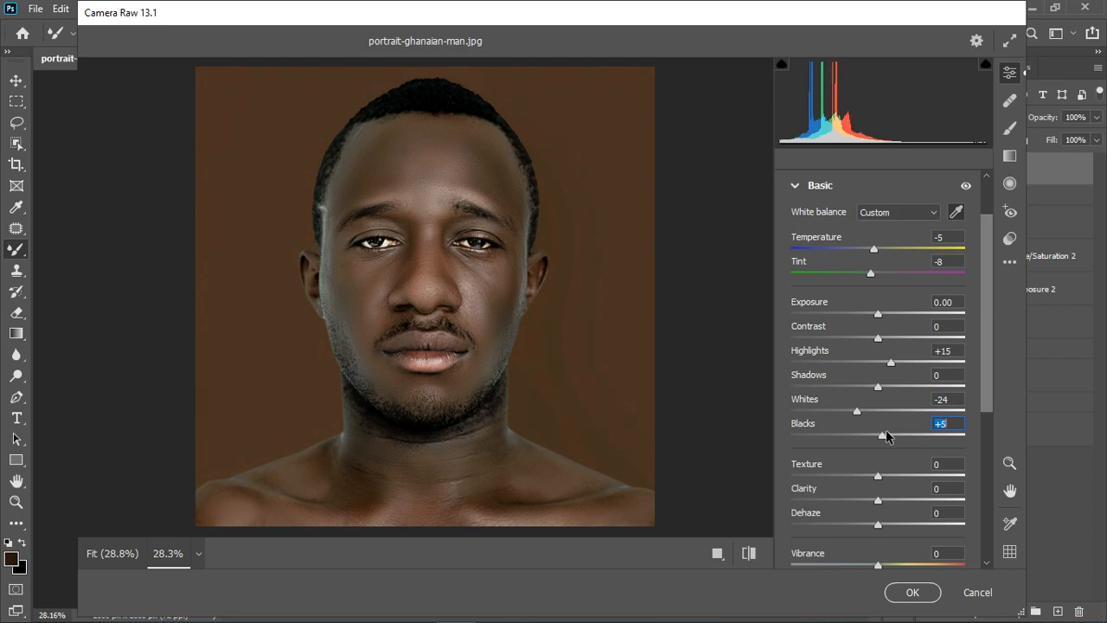
{"action": "left_click_drag", "start_coordinate": [880, 387], "coordinate": [887, 386]}
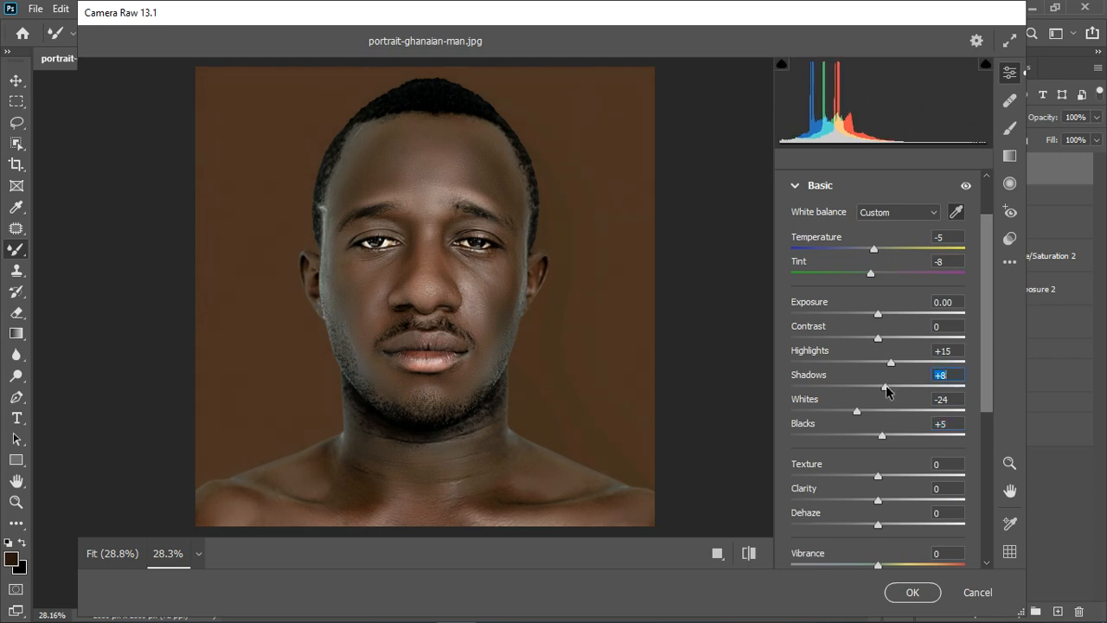
{"action": "left_click_drag", "start_coordinate": [882, 436], "coordinate": [876, 439]}
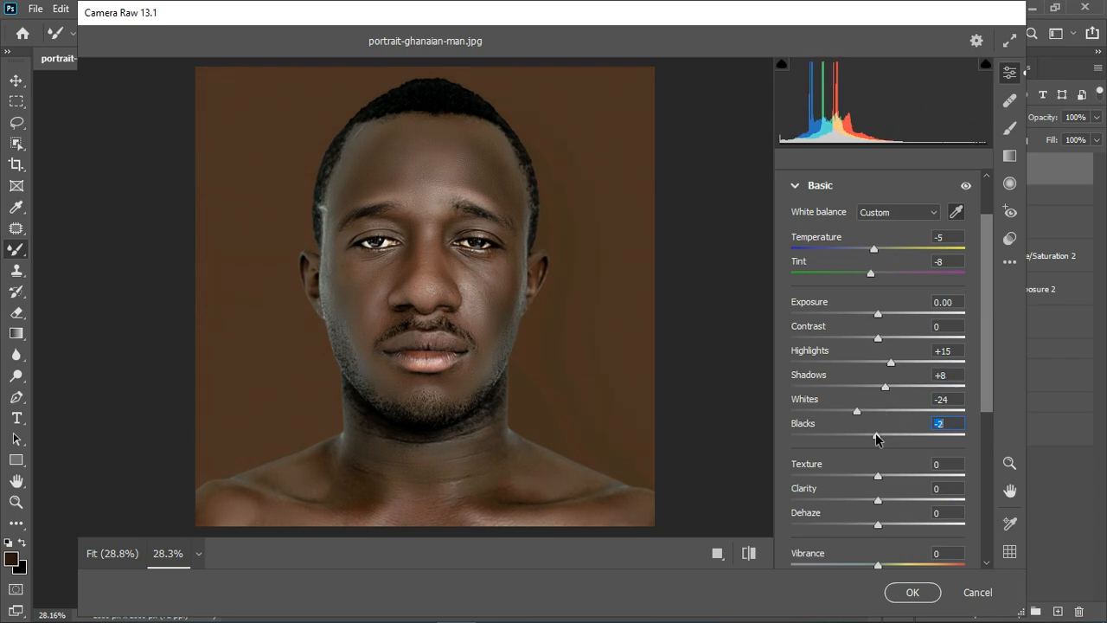
{"action": "left_click", "coordinate": [890, 363]}
{"action": "left_click_drag", "start_coordinate": [885, 386], "coordinate": [889, 386]}
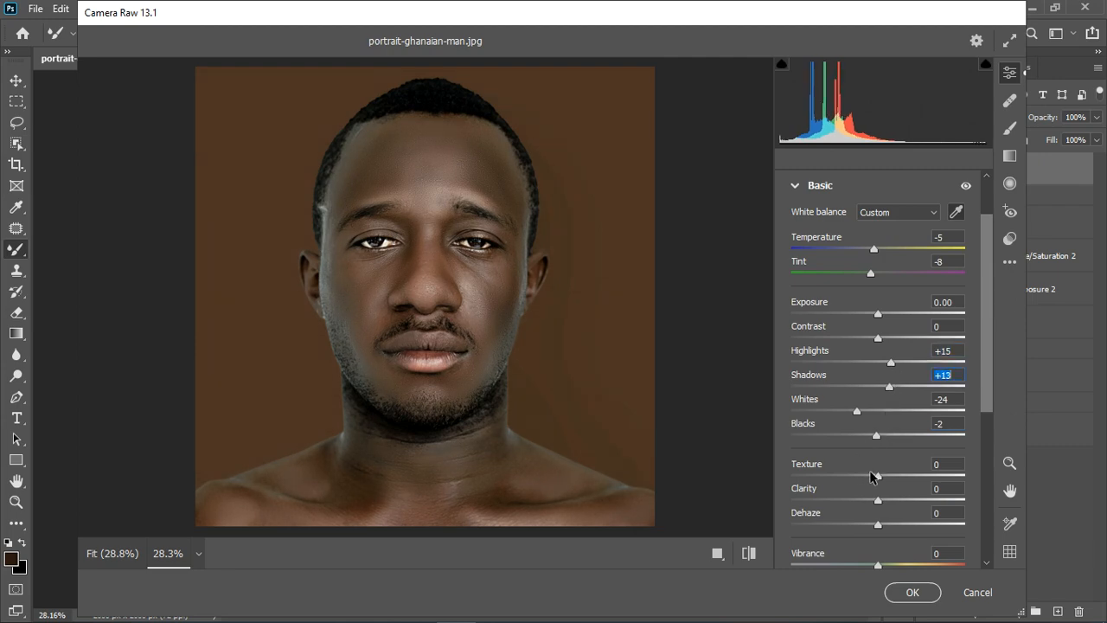
{"action": "left_click_drag", "start_coordinate": [876, 475], "coordinate": [881, 476]}
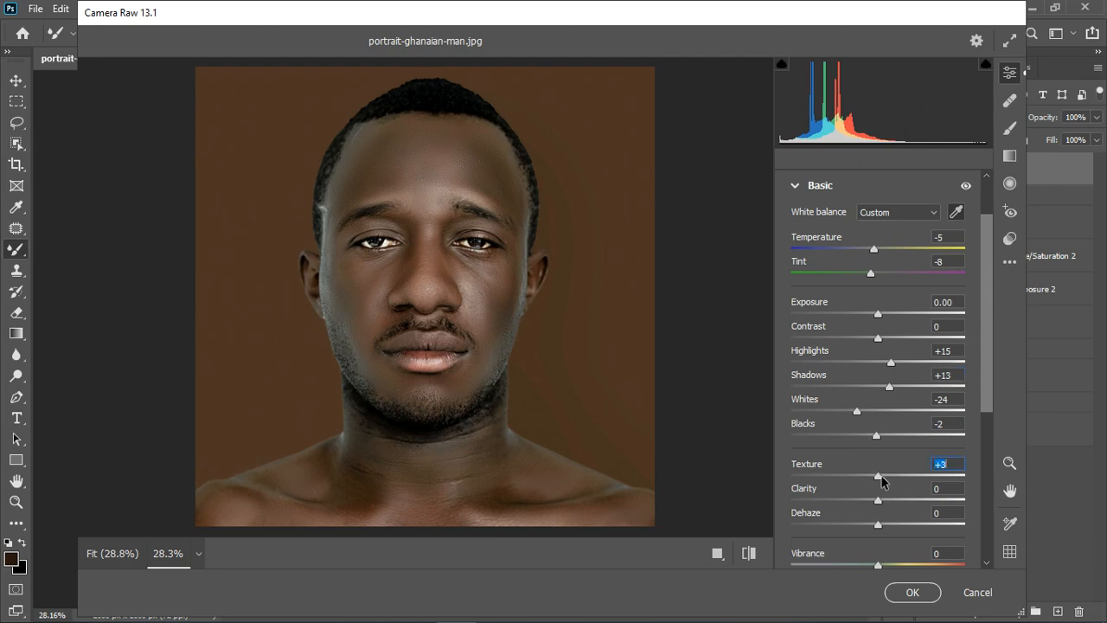
{"action": "left_click", "coordinate": [794, 186]}
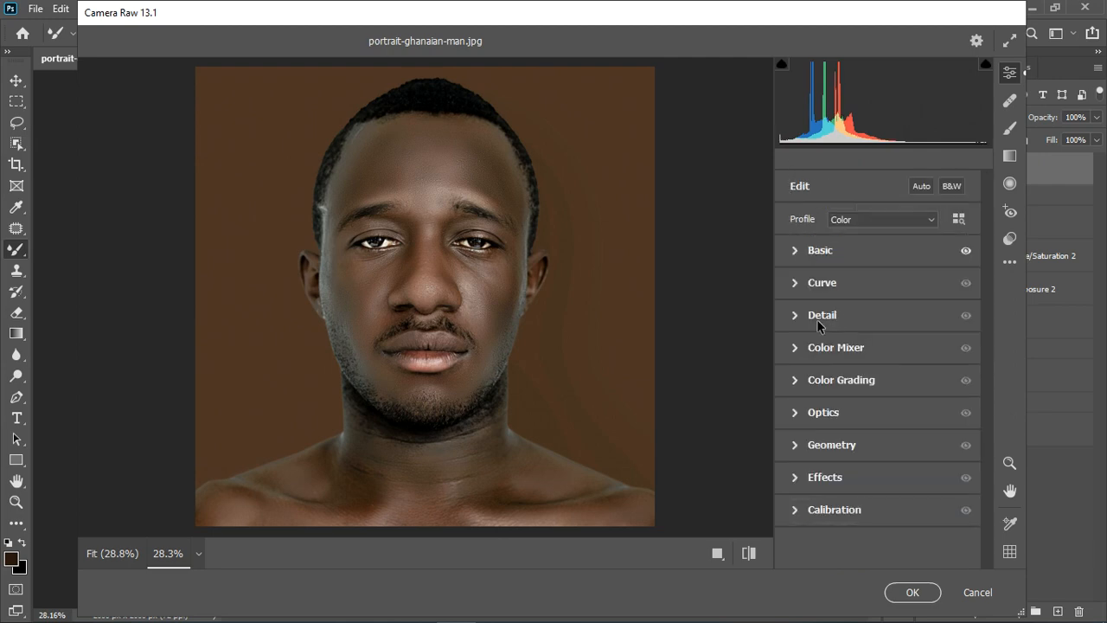
- Set the Color Mixer hue of reds to -19, oranges to +5, yellows to -11 and greens to +2
{"action": "left_click", "coordinate": [796, 350]}
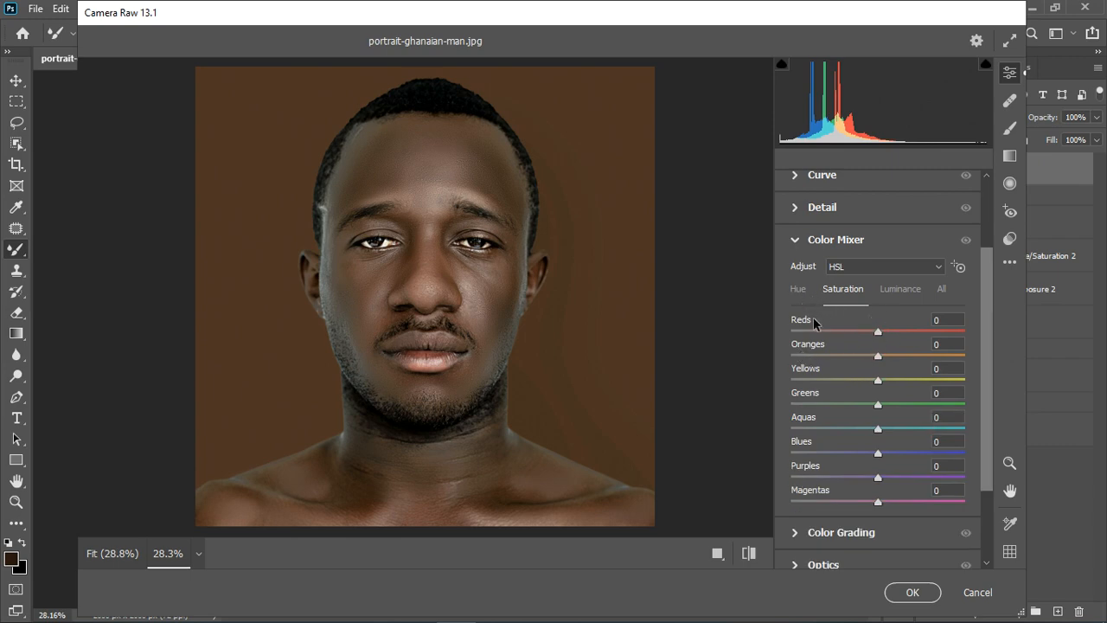
{"action": "left_click", "coordinate": [798, 289]}
{"action": "left_click_drag", "start_coordinate": [827, 334], "coordinate": [861, 329]}
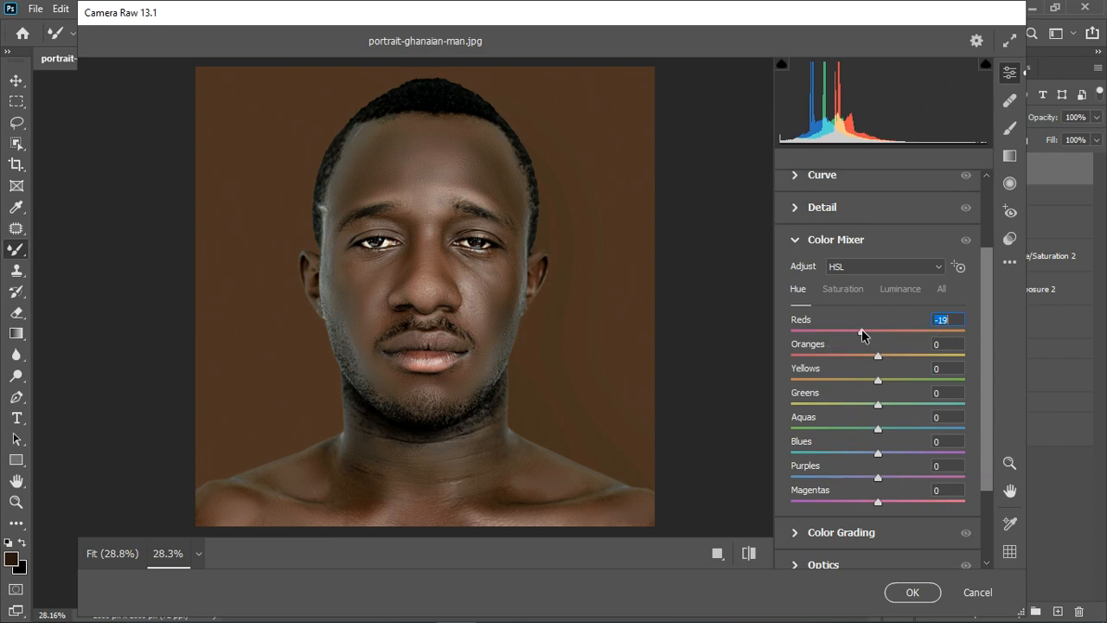
{"action": "key", "text": "Tab"}
{"action": "left_click_drag", "start_coordinate": [848, 357], "coordinate": [872, 380]}
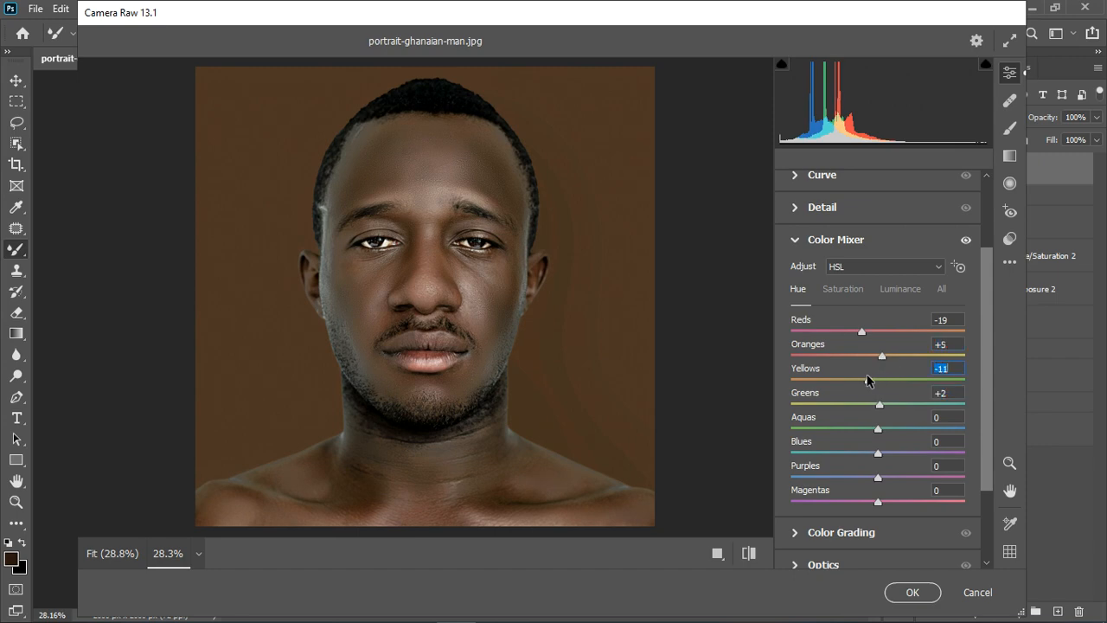
- Set the Color Mixer saturation of reds to +12 and oranges to +17
{"action": "left_click", "coordinate": [856, 290]}
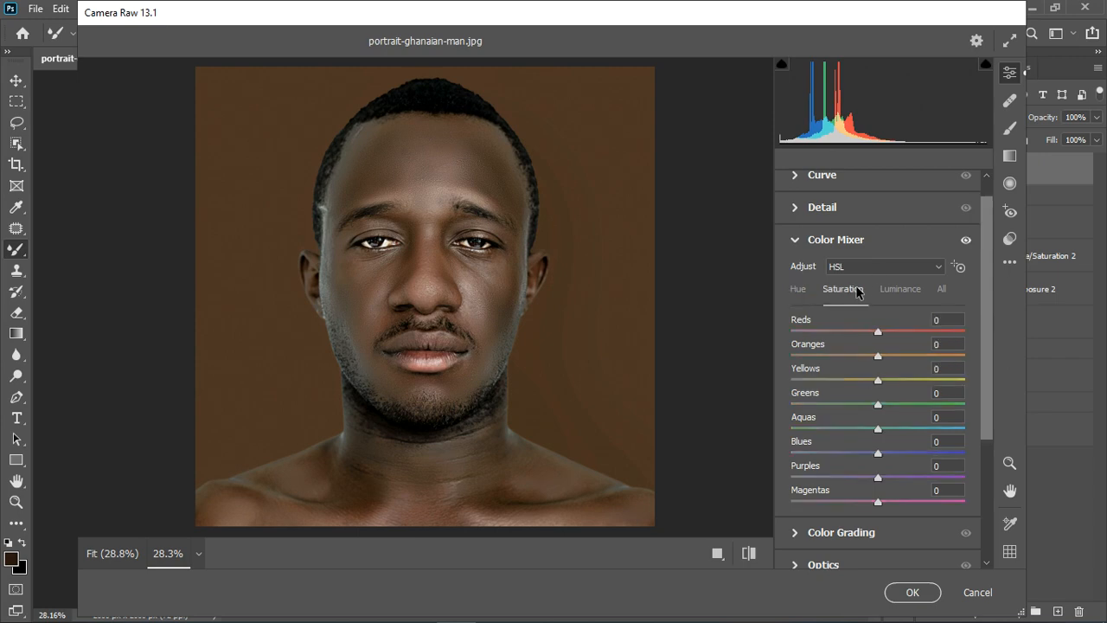
{"action": "left_click_drag", "start_coordinate": [877, 362], "coordinate": [888, 333]}
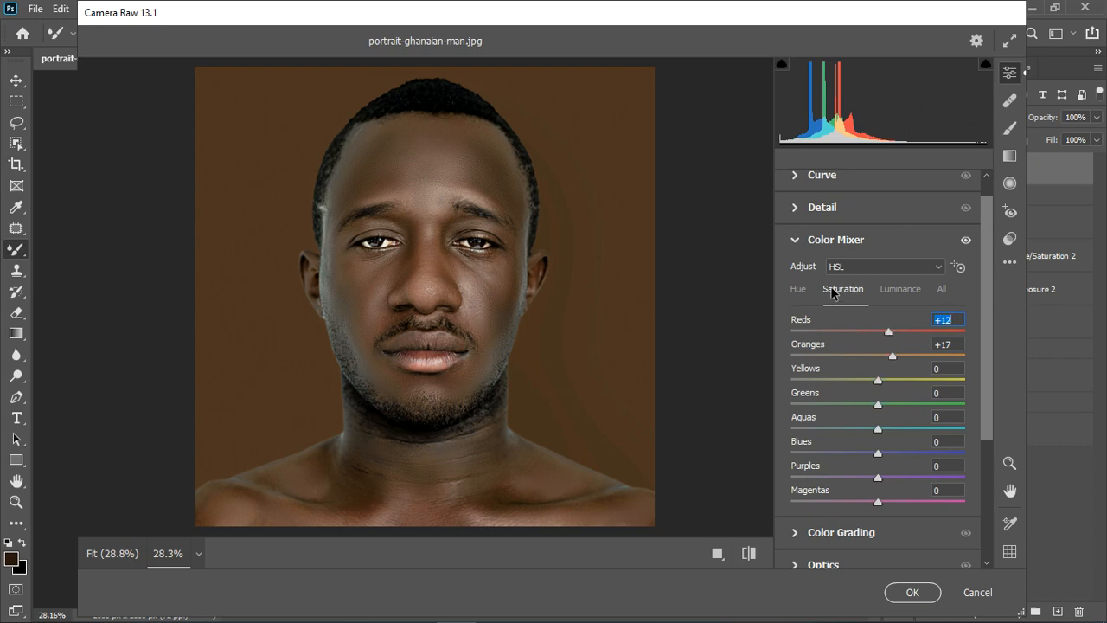
{"action": "left_click", "coordinate": [801, 246]}
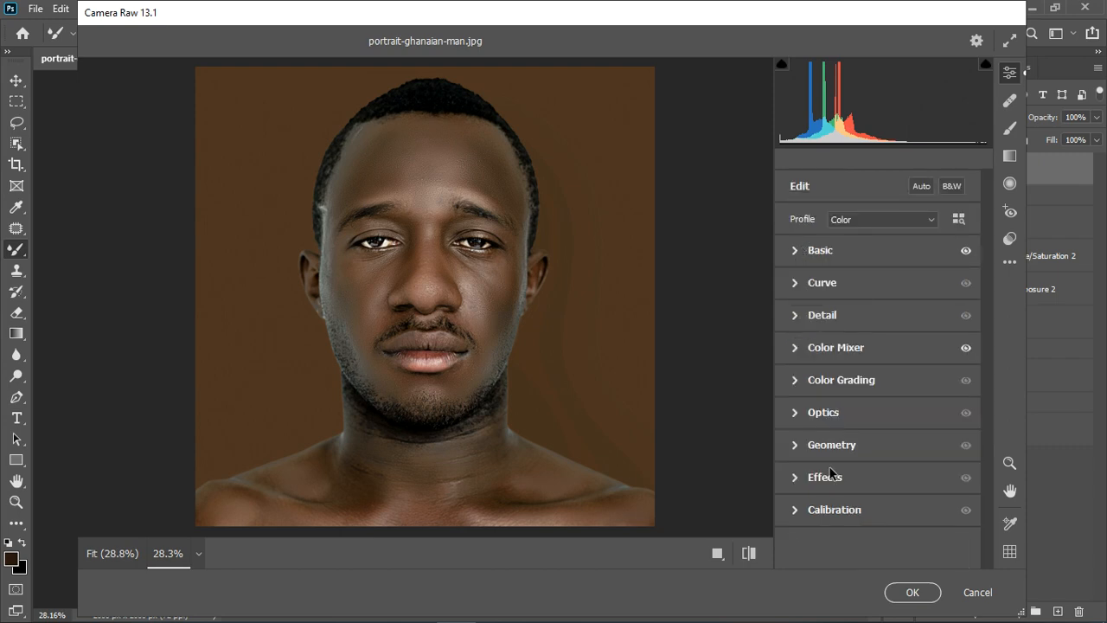
- Calibrate the primary hues to -10 for red, +11 for green and +13 for blue, and apply the Camera Raw edits
{"action": "left_click", "coordinate": [798, 512]}
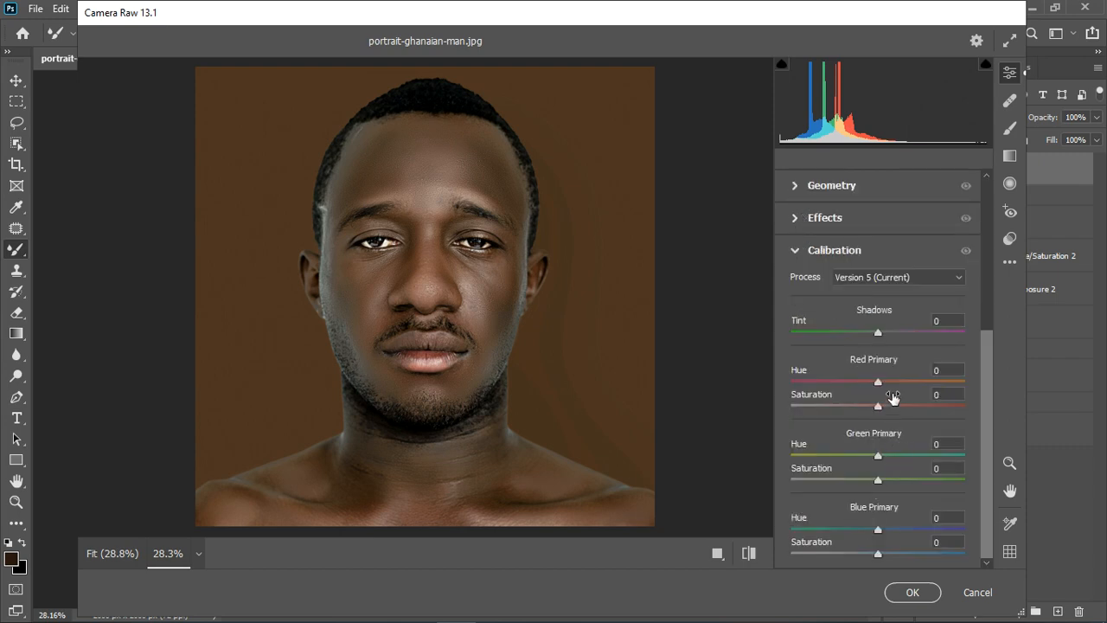
{"action": "left_click_drag", "start_coordinate": [882, 386], "coordinate": [873, 386]}
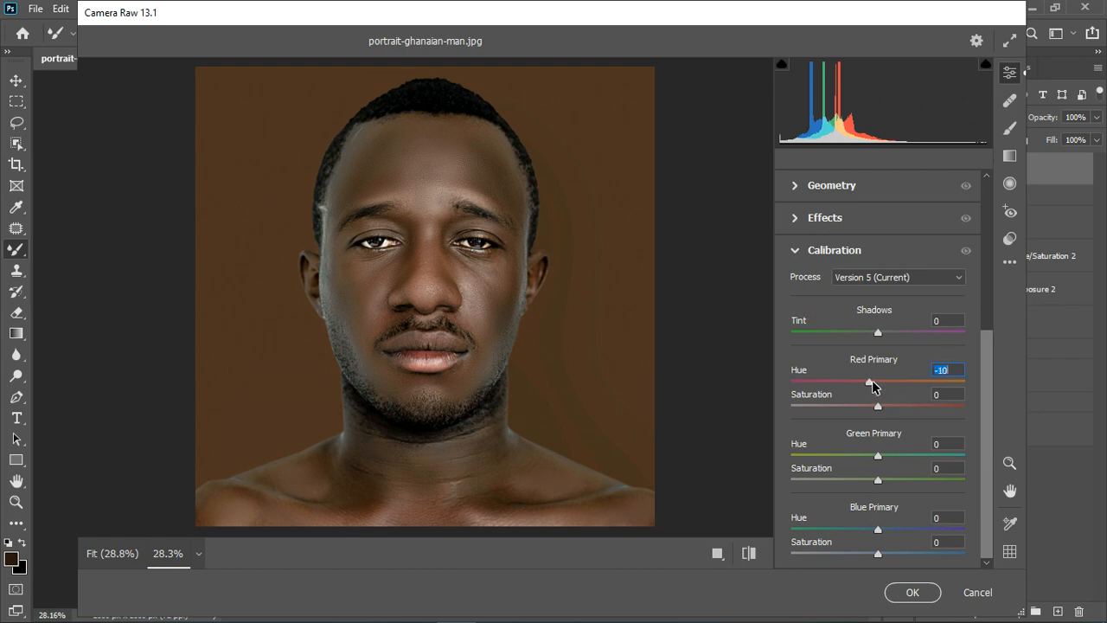
{"action": "left_click_drag", "start_coordinate": [877, 529], "coordinate": [890, 534]}
{"action": "mouse_move", "coordinate": [878, 456]}
{"action": "left_mouse_down"}
{"action": "mouse_move", "coordinate": [899, 461]}
{"action": "mouse_move", "coordinate": [889, 457]}
{"action": "left_mouse_up"}
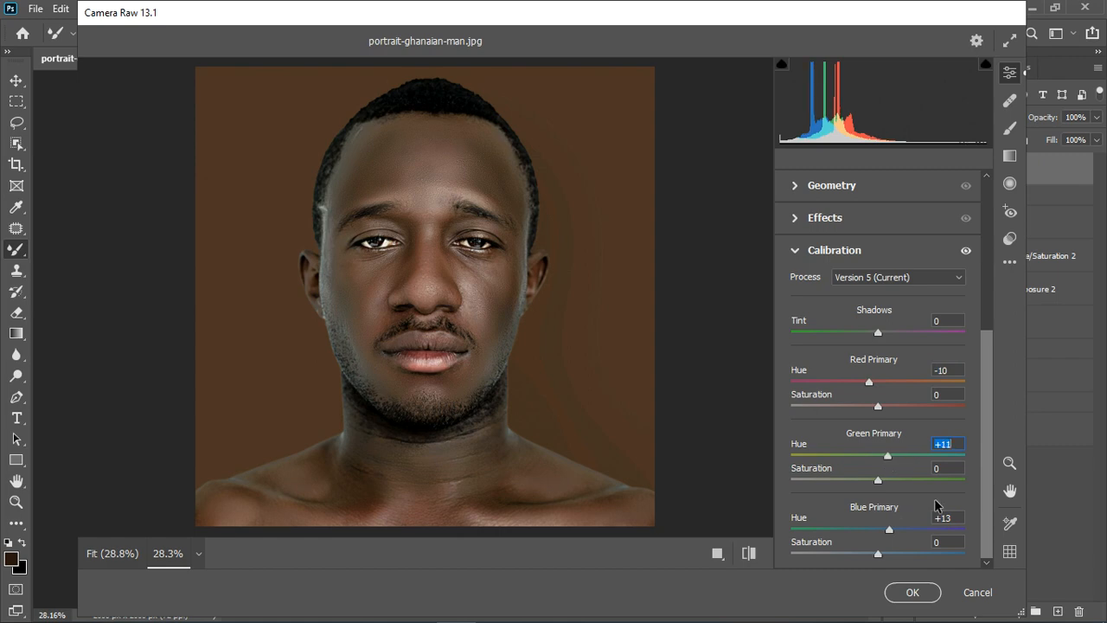
{"action": "left_click", "coordinate": [915, 595]}
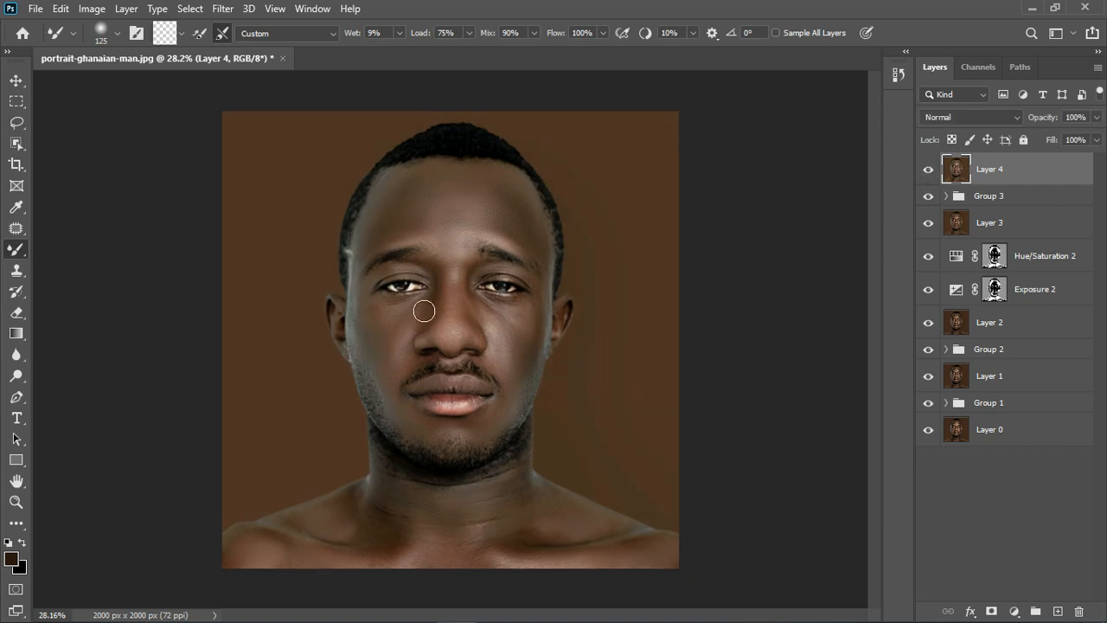
- Add a Photo Filter adjustment layer above Layer 4 using Cooling Filter (82)
{"action": "scroll", "coordinate": [432, 278], "scroll_direction": "up", "scroll_amount": 4}
{"action": "scroll", "coordinate": [432, 278], "scroll_direction": "down", "scroll_amount": 4}
{"action": "left_click", "coordinate": [1014, 612]}
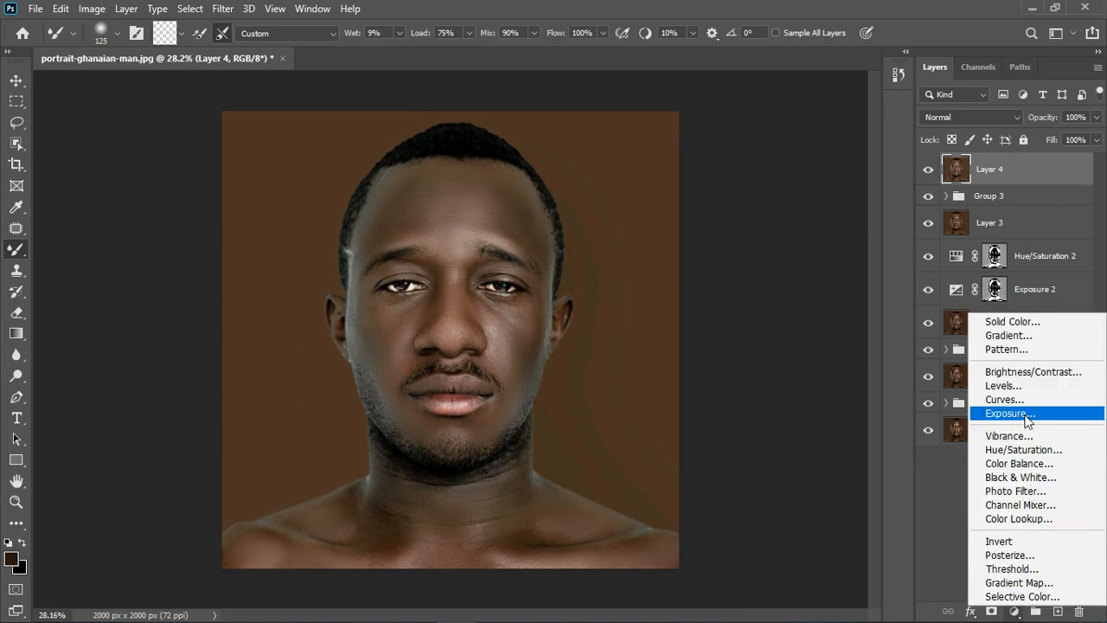
{"action": "left_click", "coordinate": [1018, 490]}
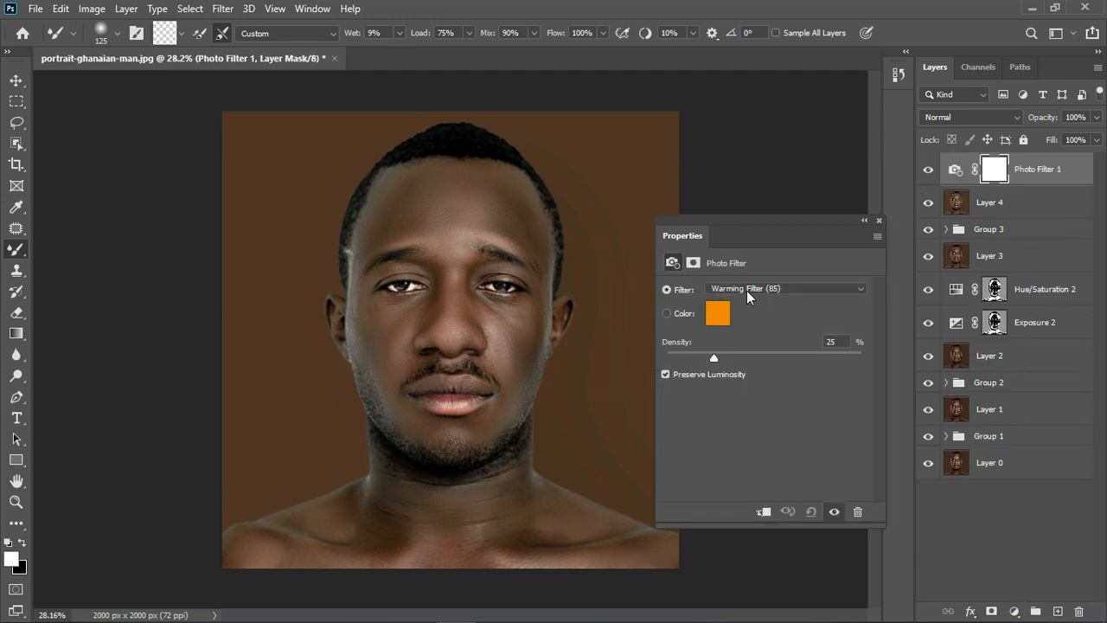
{"action": "left_click", "coordinate": [746, 291]}
{"action": "left_click", "coordinate": [742, 363]}
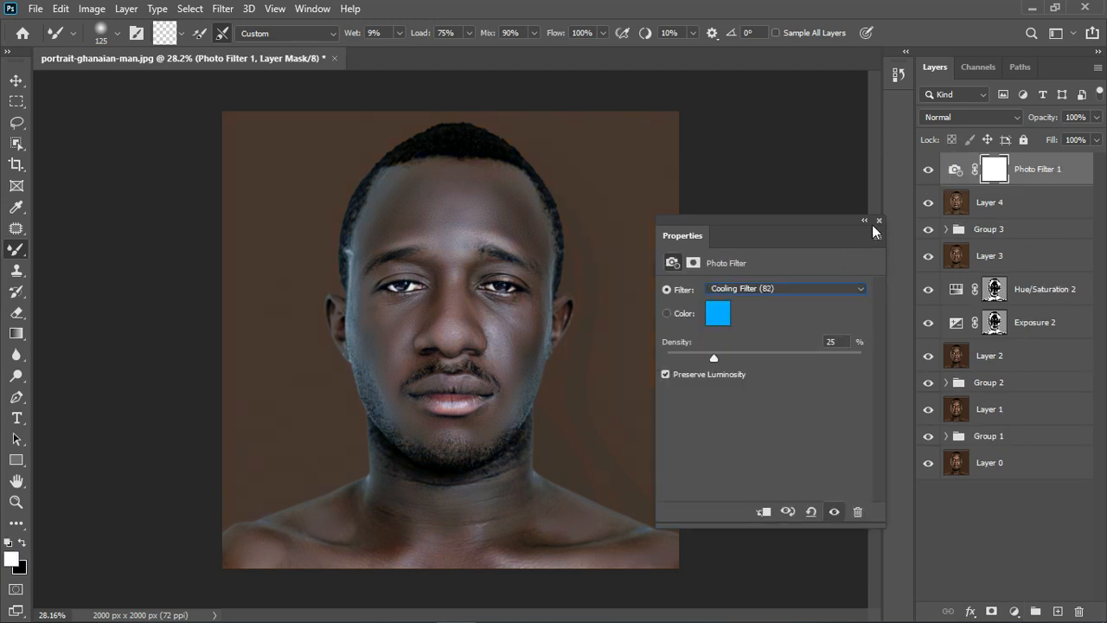
- Add a Black & White adjustment layer above the photo filter and set its opacity to 50%
{"action": "left_click", "coordinate": [1014, 612]}
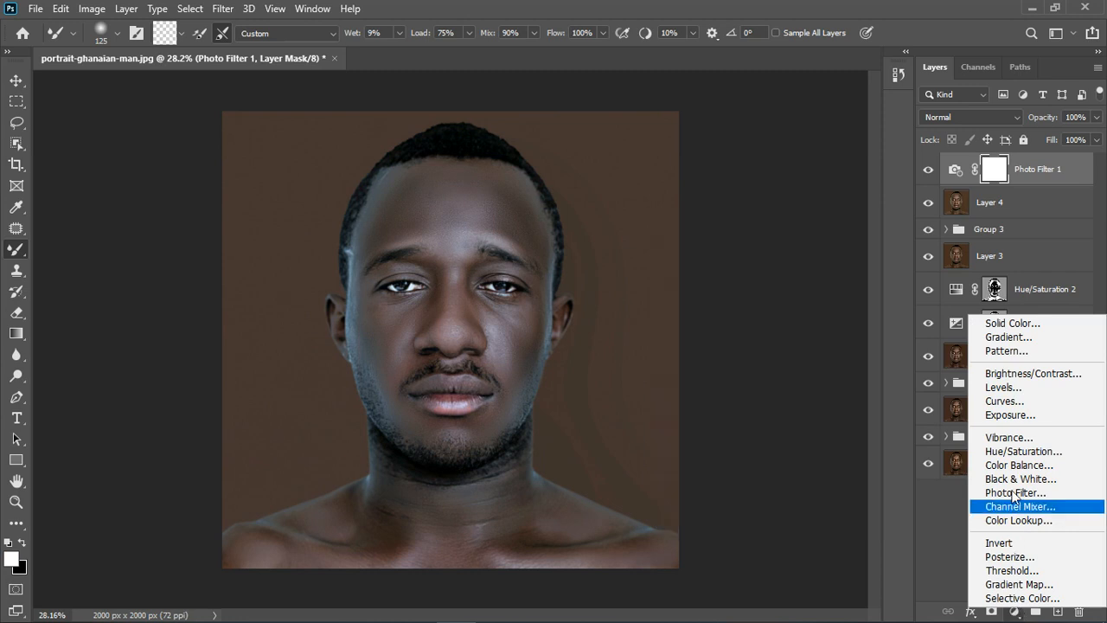
{"action": "left_click", "coordinate": [1018, 479]}
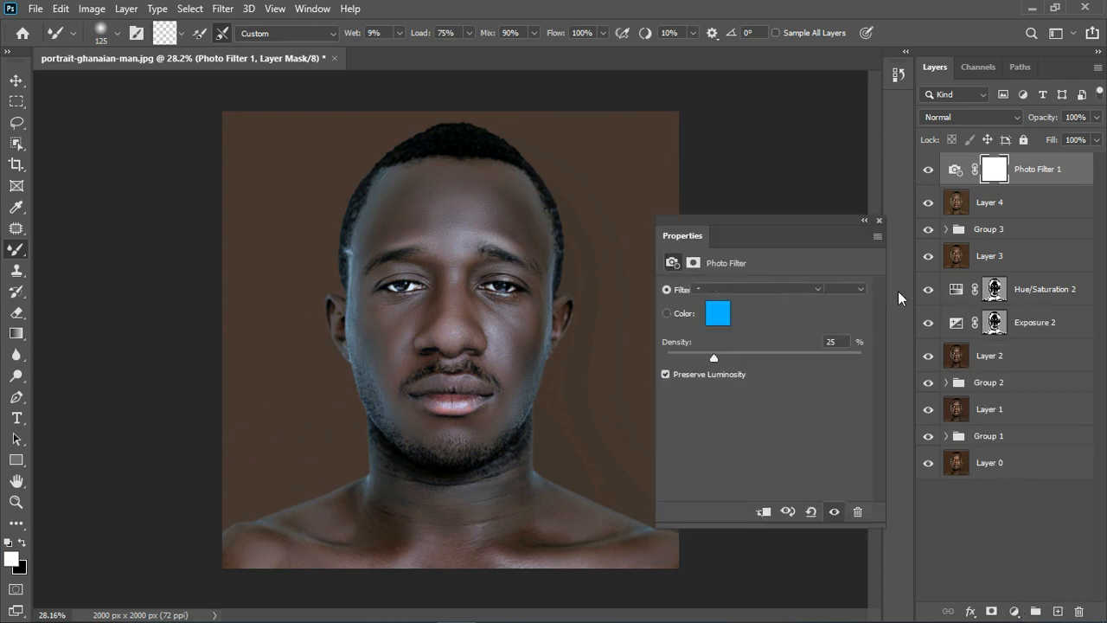
{"action": "left_click", "coordinate": [879, 220]}
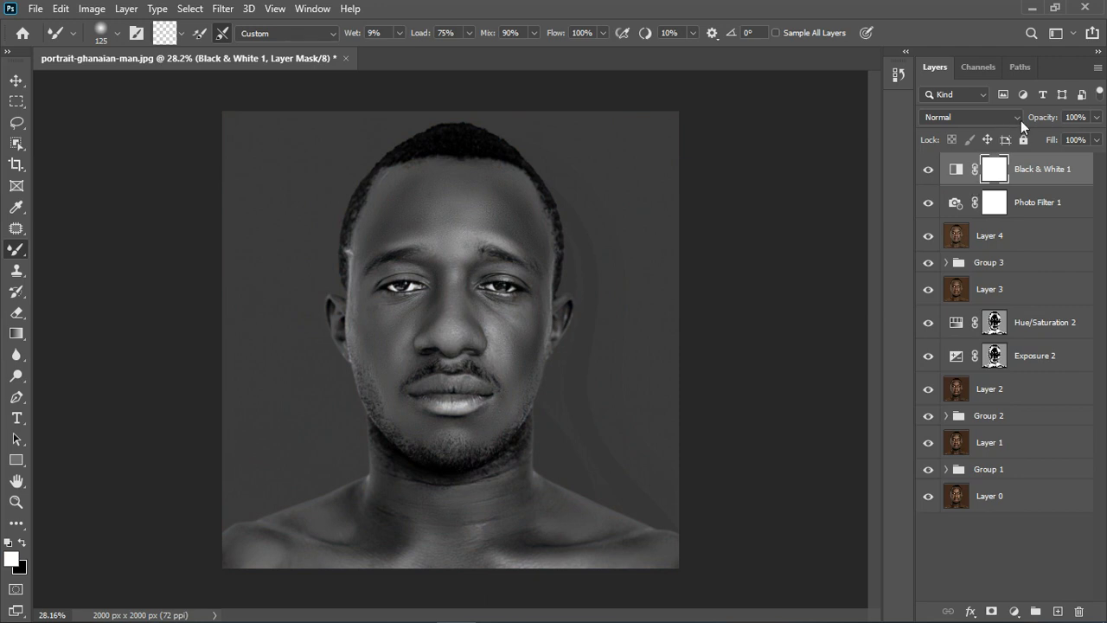
{"action": "left_click", "coordinate": [1096, 117]}
{"action": "mouse_move", "coordinate": [1061, 132]}
{"action": "left_mouse_down"}
{"action": "mouse_move", "coordinate": [1070, 135]}
{"action": "mouse_move", "coordinate": [1057, 136]}
{"action": "left_mouse_up"}
- Group the Black & White and Photo Filter layers and add a layer mask to the group
{"action": "left_click", "coordinate": [1076, 209], "text": "shift"}
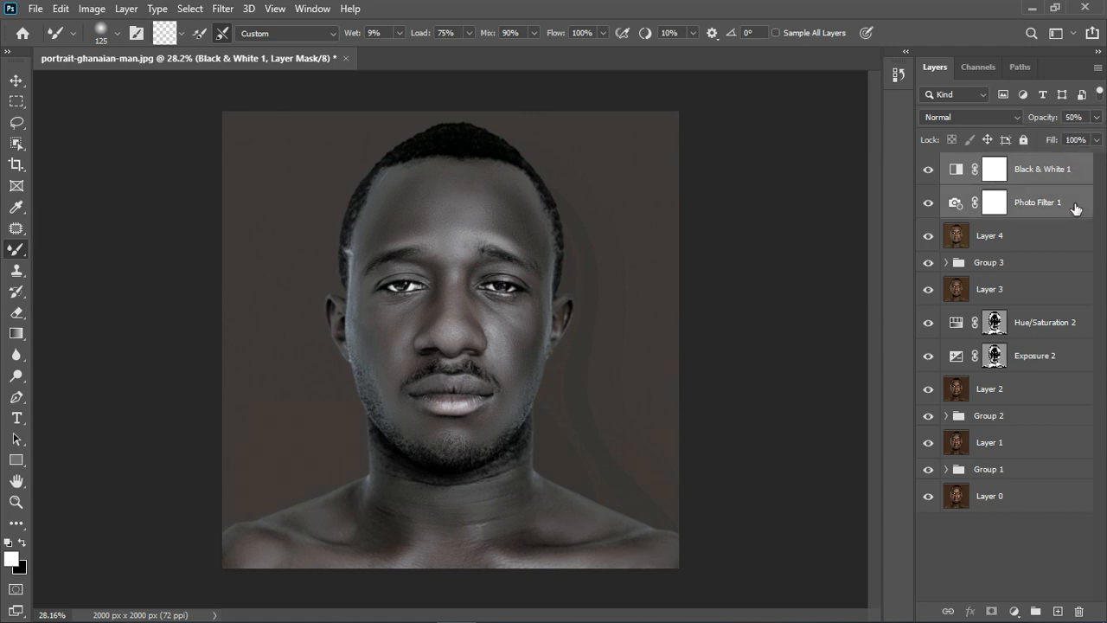
{"action": "left_click", "coordinate": [1036, 608]}
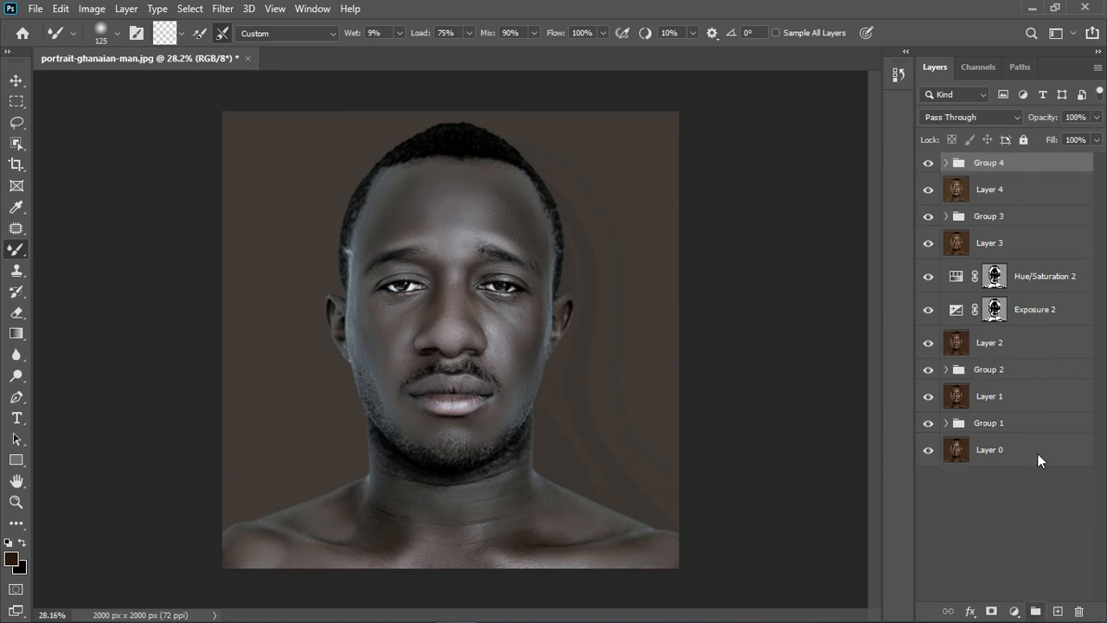
{"action": "left_click", "coordinate": [993, 611]}
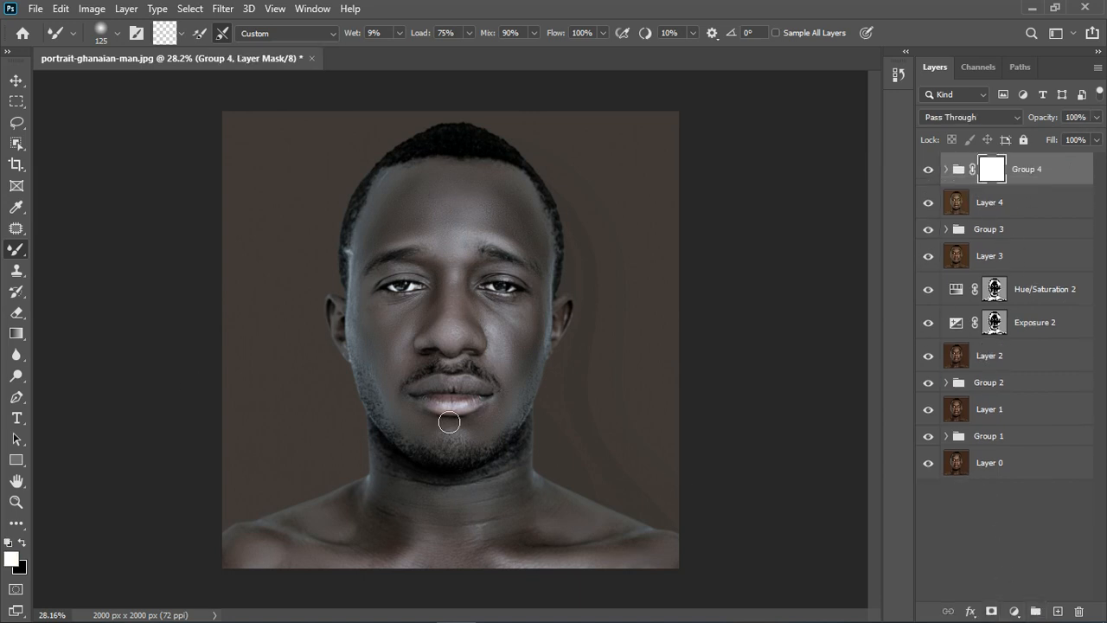
- Switch to the Brush tool at size 60 and invert the new group's mask to hide its effect
{"action": "right_click", "coordinate": [16, 249]}
{"action": "left_click", "coordinate": [61, 251]}
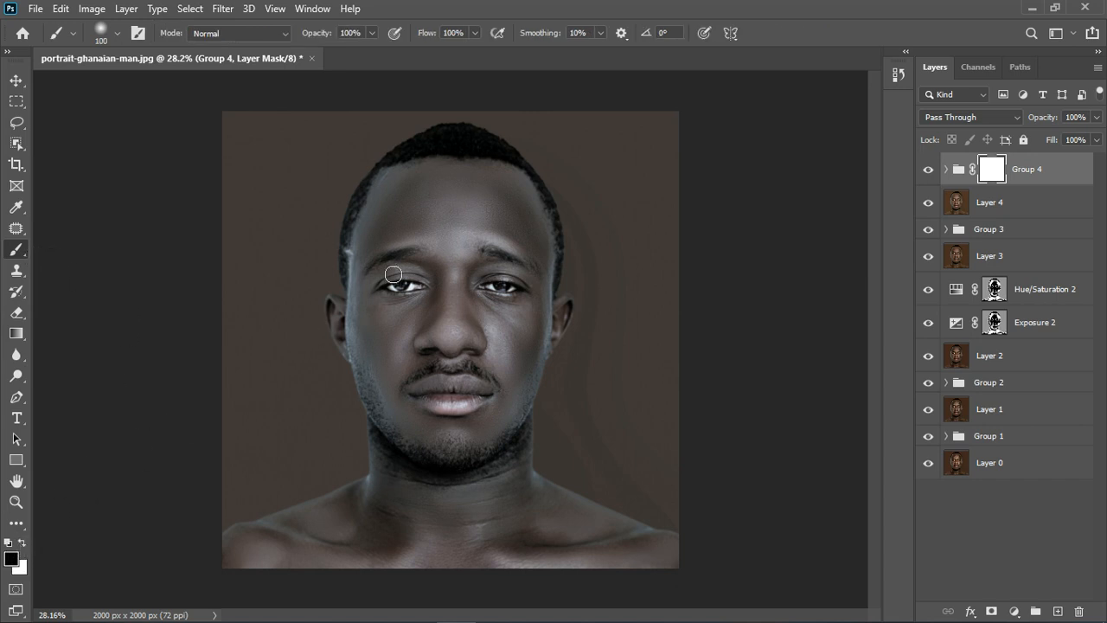
{"action": "scroll", "coordinate": [393, 274], "scroll_direction": "up", "scroll_amount": 5}
{"action": "key", "text": "bracketleft"}
{"action": "key", "text": "bracketleft"}
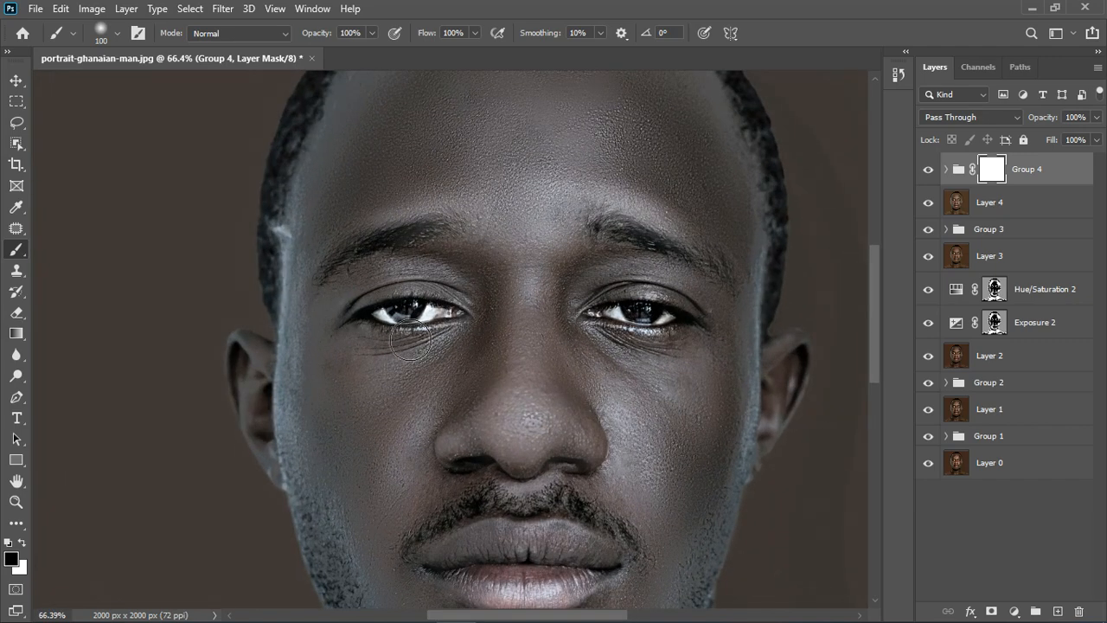
{"action": "key", "text": "bracketleft"}
{"action": "left_click_drag", "start_coordinate": [583, 329], "coordinate": [562, 343]}
{"action": "key", "text": "ctrl+i"}
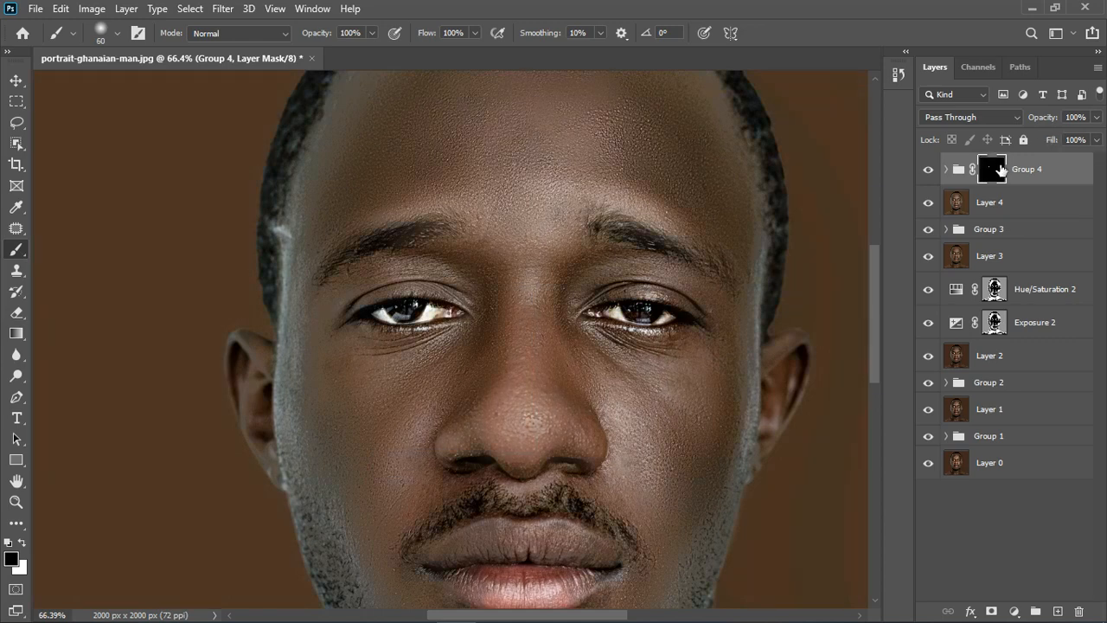
- Paint white on the group's mask over the whites of both eyes
{"action": "left_click", "coordinate": [21, 543]}
{"action": "left_click_drag", "start_coordinate": [391, 330], "coordinate": [456, 325]}
{"action": "left_click_drag", "start_coordinate": [637, 331], "coordinate": [682, 331]}
- Lower the opacity of the eye-correction group to 60%
{"action": "scroll", "coordinate": [464, 320], "scroll_direction": "down", "scroll_amount": 3}
{"action": "scroll", "coordinate": [464, 320], "scroll_direction": "down", "scroll_amount": 1}
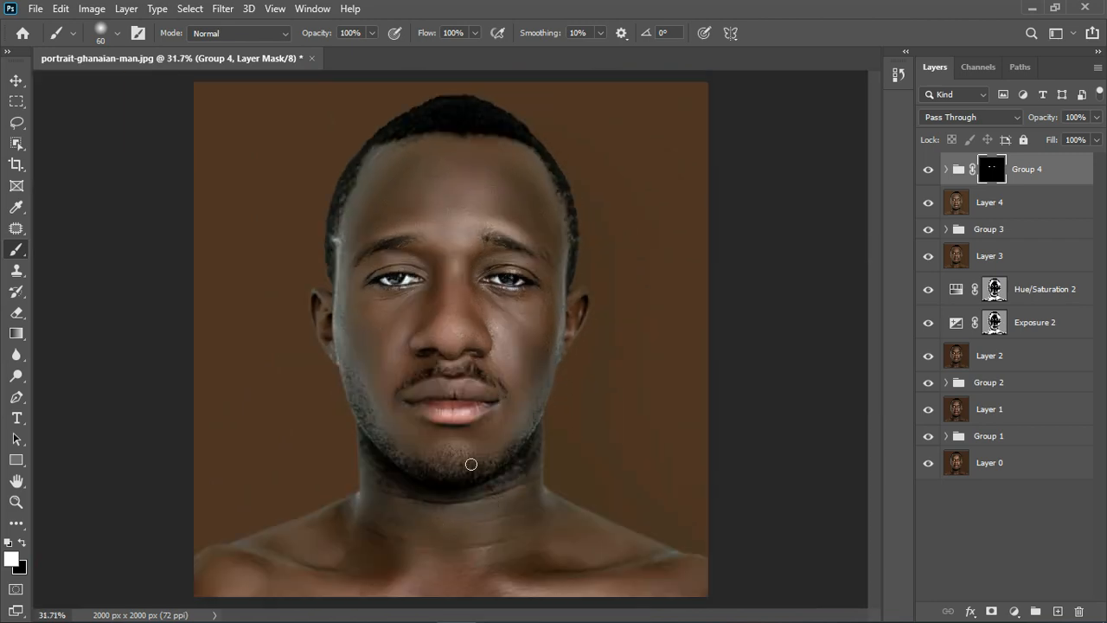
{"action": "left_click", "coordinate": [1096, 117]}
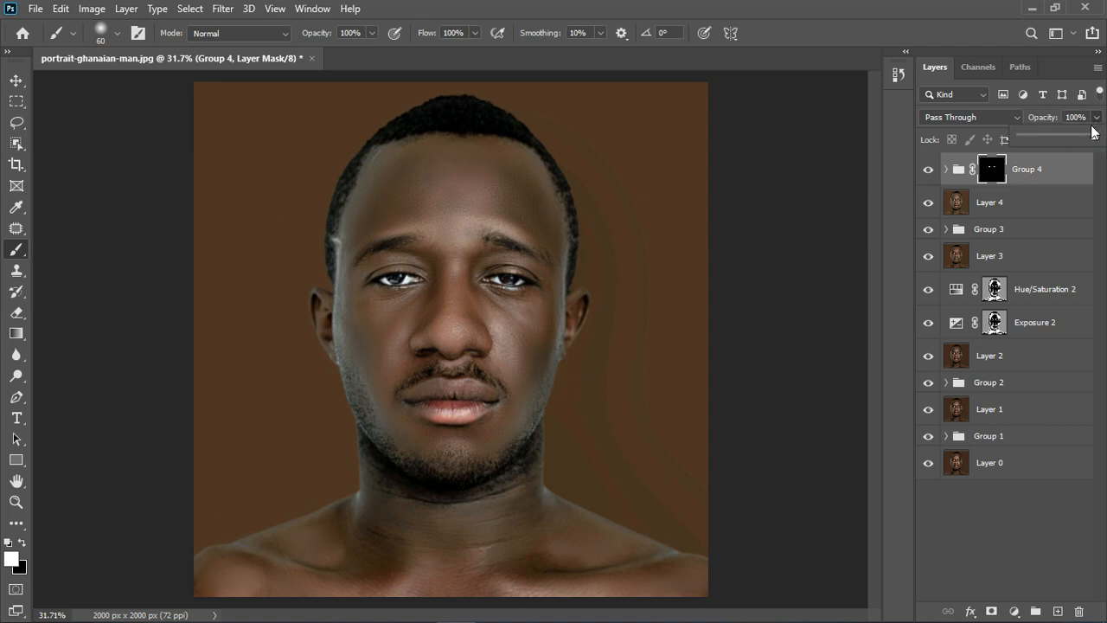
{"action": "left_click_drag", "start_coordinate": [1091, 132], "coordinate": [1072, 140]}
{"action": "scroll", "coordinate": [630, 285], "scroll_direction": "down", "scroll_amount": 2}
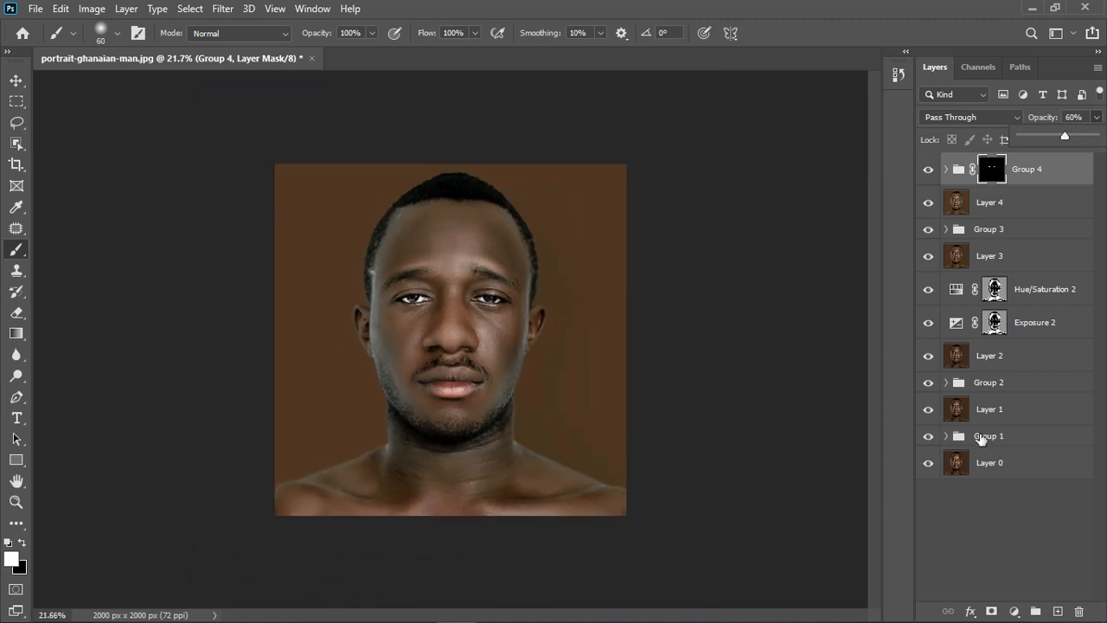
- Add a Hue/Saturation adjustment layer above the eye-correction group and set its hue to -39
{"action": "left_click", "coordinate": [1081, 181]}
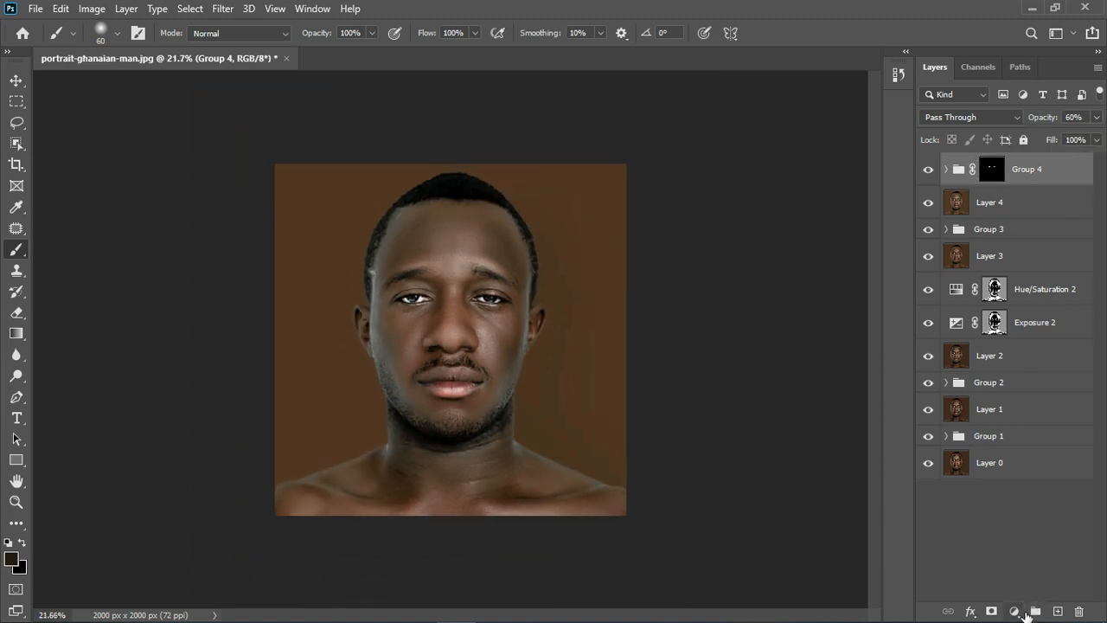
{"action": "left_click", "coordinate": [1014, 611]}
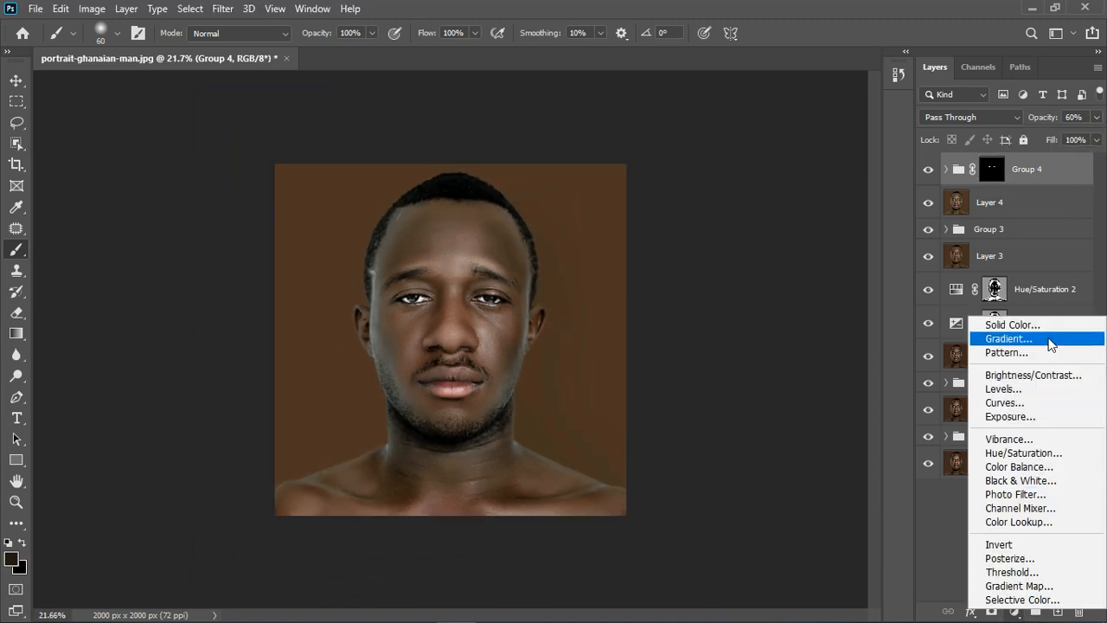
{"action": "left_click", "coordinate": [1029, 453]}
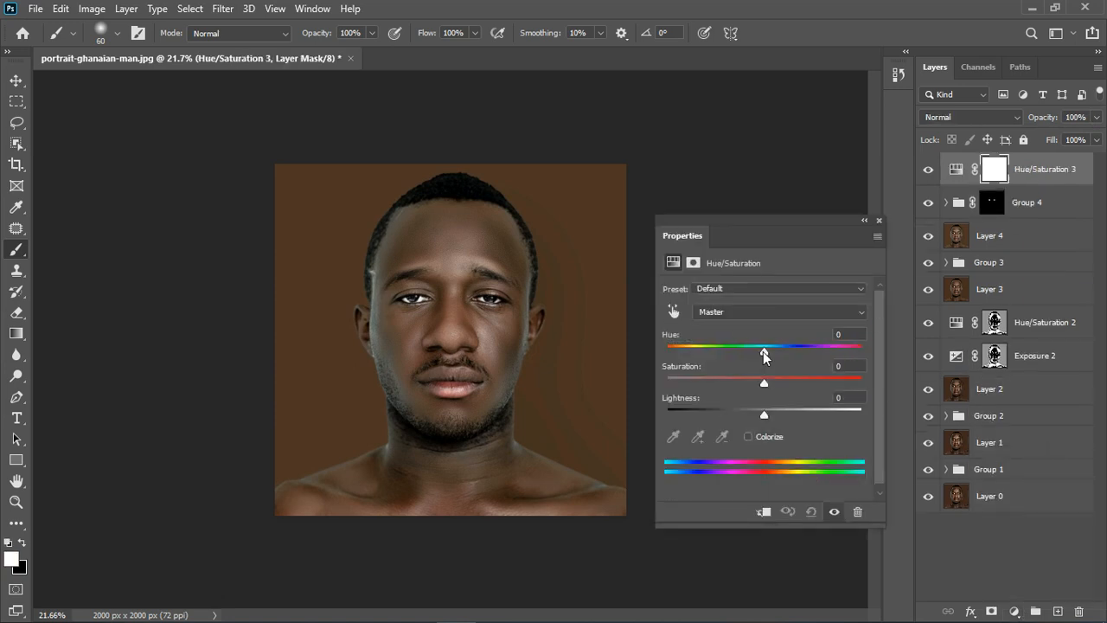
{"action": "left_click_drag", "start_coordinate": [764, 351], "coordinate": [726, 349]}
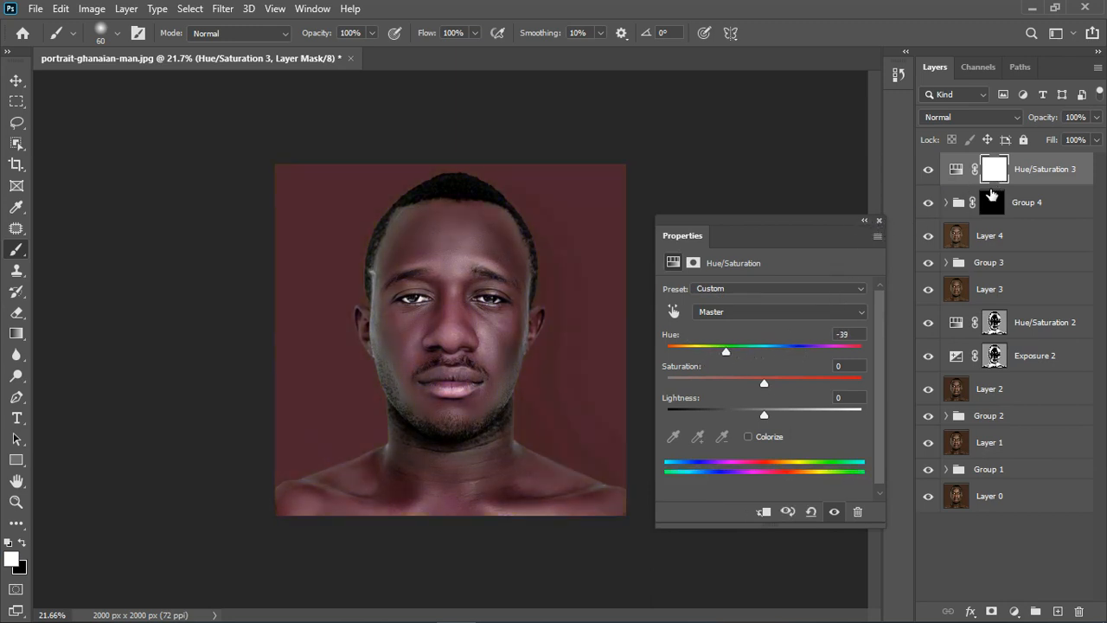
{"action": "left_click", "coordinate": [878, 220]}
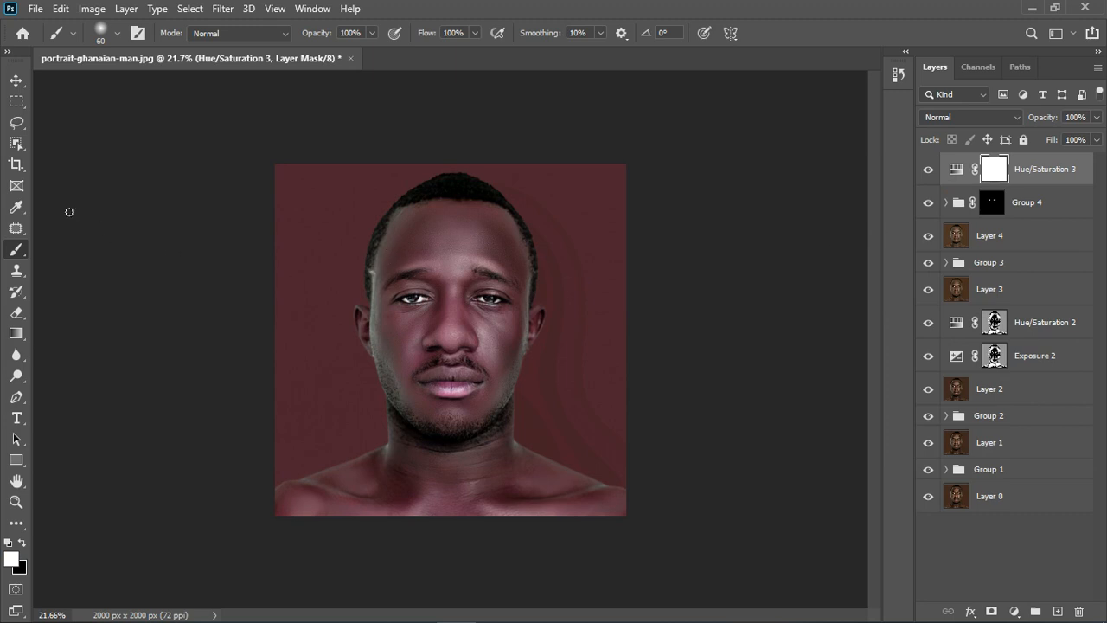
- Select the man from Layer 4 with the Select Subject command
{"action": "left_click", "coordinate": [17, 81]}
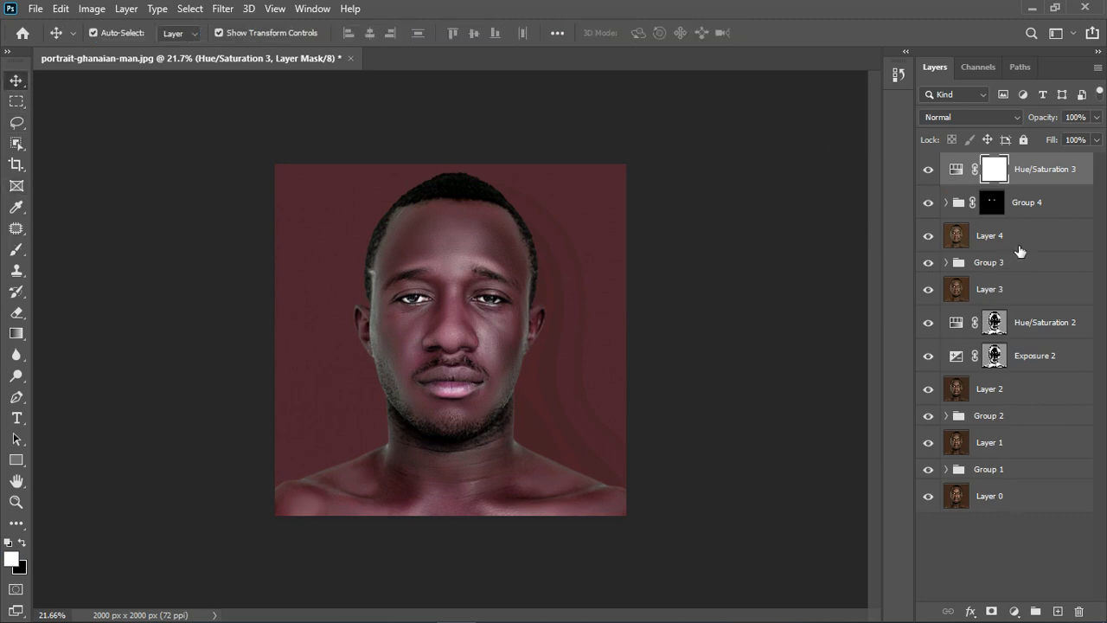
{"action": "left_click", "coordinate": [1007, 242]}
{"action": "left_click", "coordinate": [190, 9]}
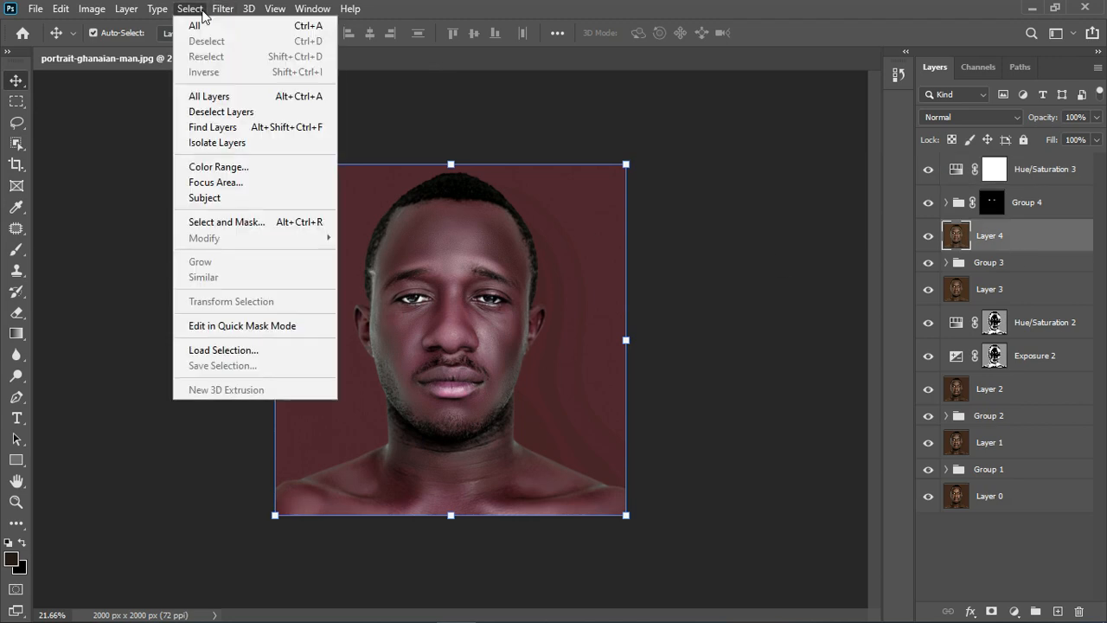
{"action": "left_click", "coordinate": [238, 198]}
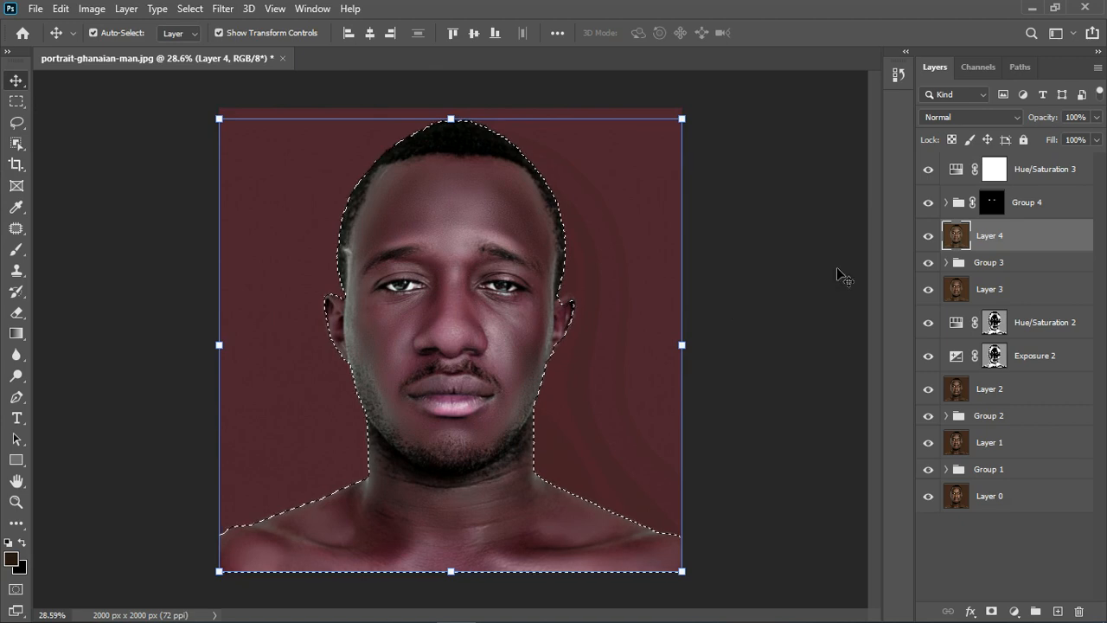
- Fill the subject selection with black on the top Hue/Saturation layer's mask and deselect
{"action": "left_click", "coordinate": [1002, 176]}
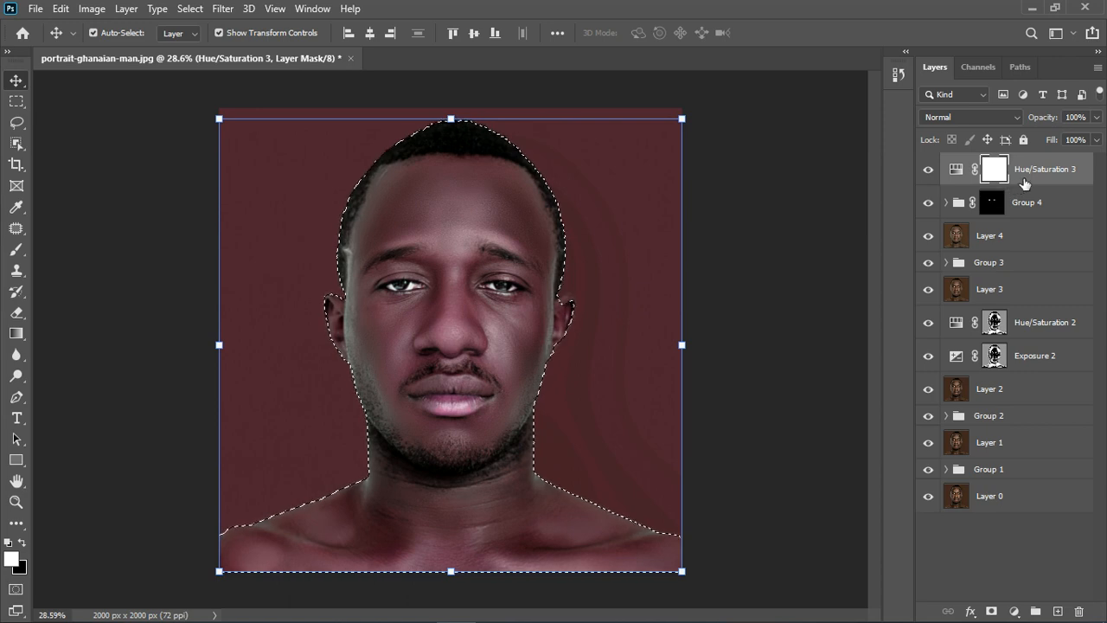
{"action": "key", "text": "shift+F5"}
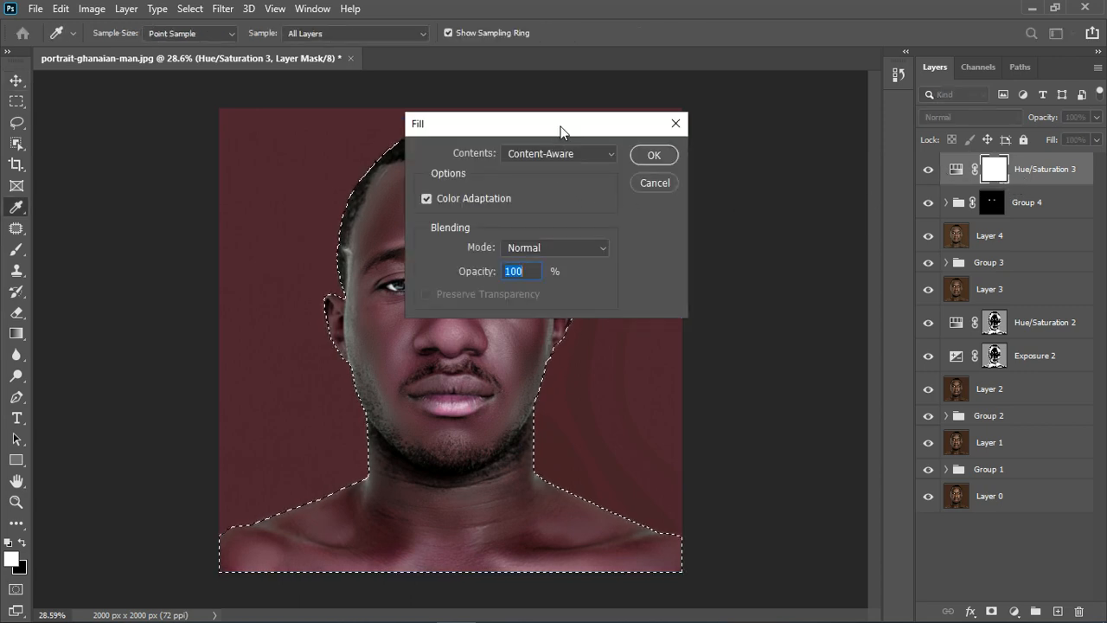
{"action": "left_click", "coordinate": [590, 152]}
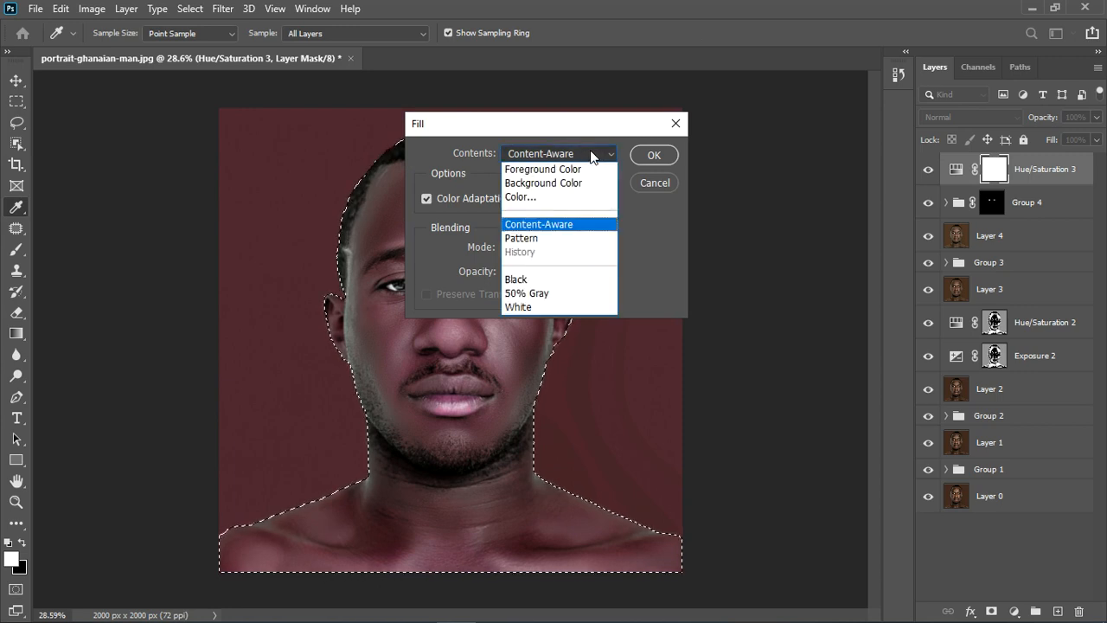
{"action": "left_click", "coordinate": [550, 280]}
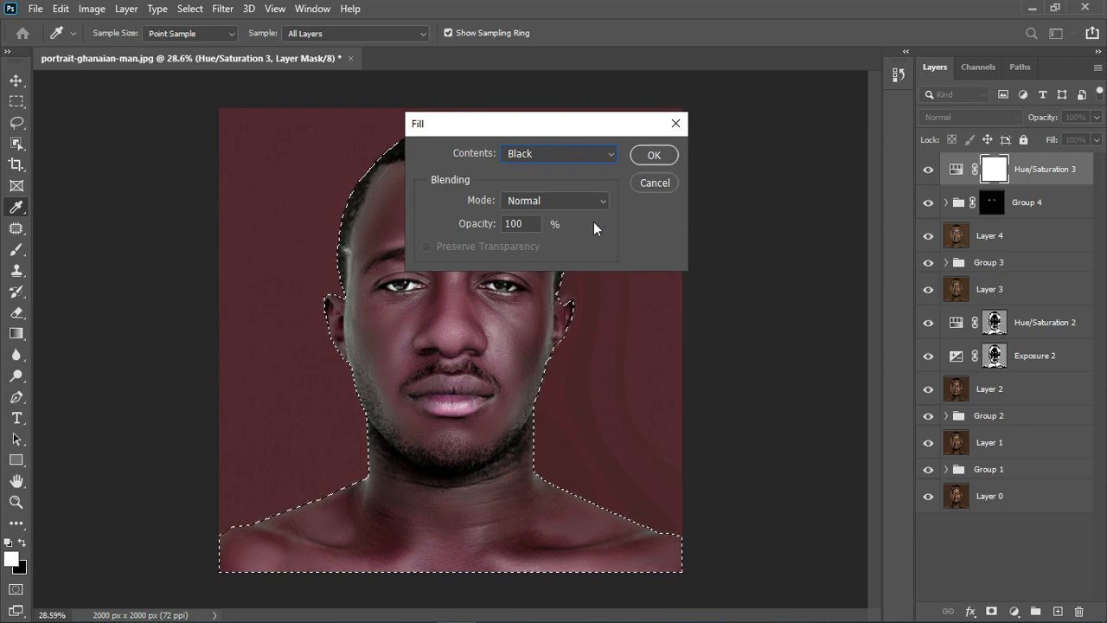
{"action": "left_click", "coordinate": [655, 156]}
{"action": "key", "text": "v"}
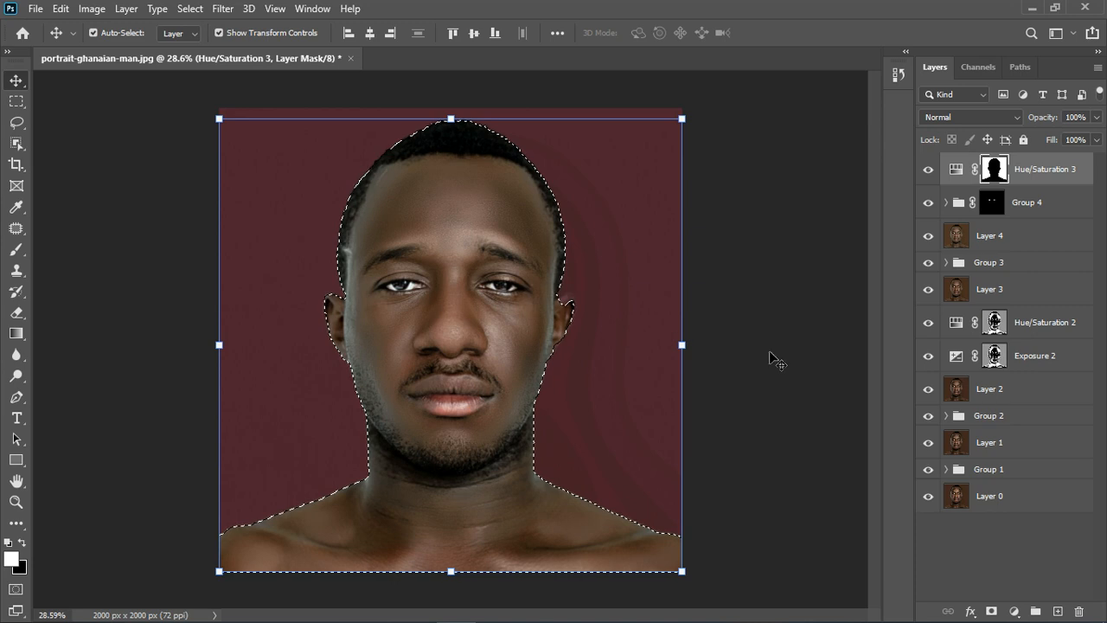
{"action": "left_click", "coordinate": [1010, 574]}
{"action": "key", "text": "ctrl+d"}
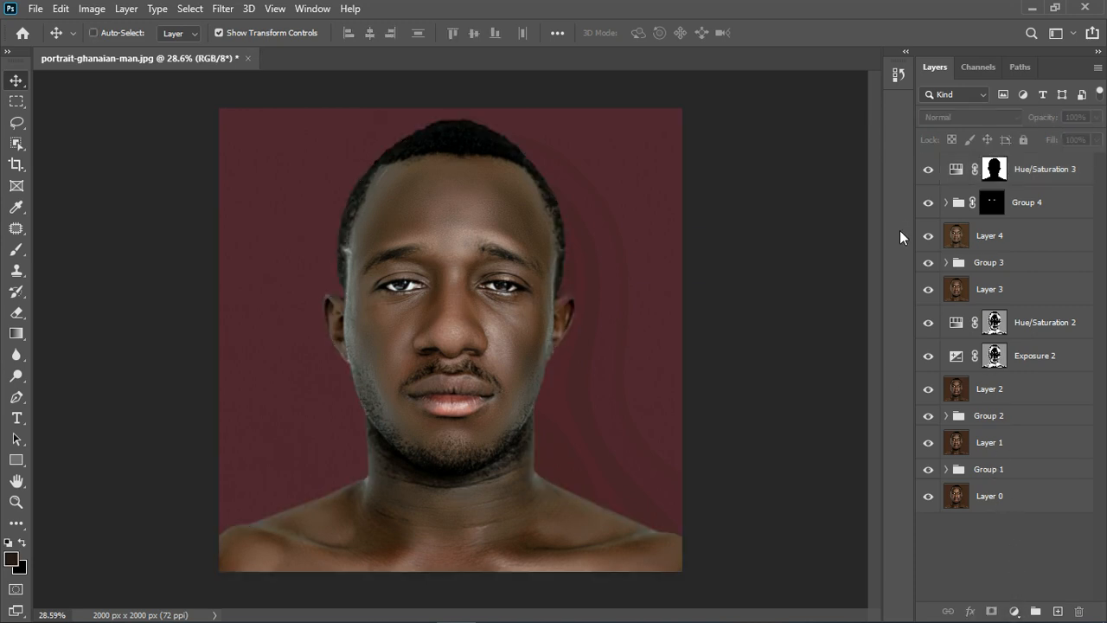
- Set the hue of the background's Hue/Saturation layer to +121 to turn the backdrop green
{"action": "double_click", "coordinate": [956, 170]}
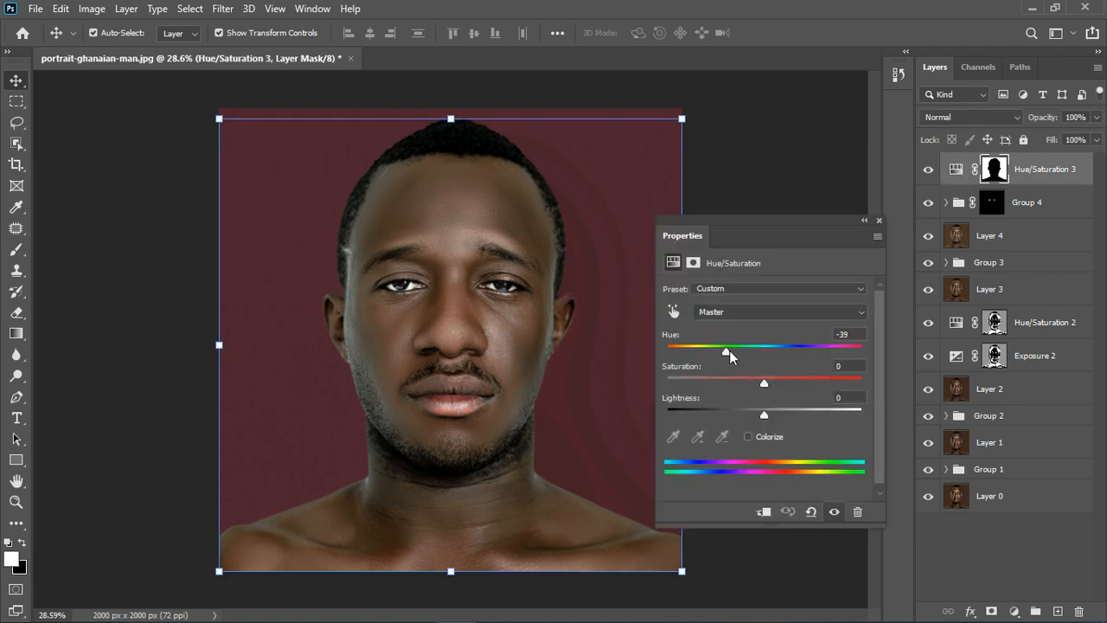
{"action": "left_click_drag", "start_coordinate": [730, 350], "coordinate": [829, 350]}
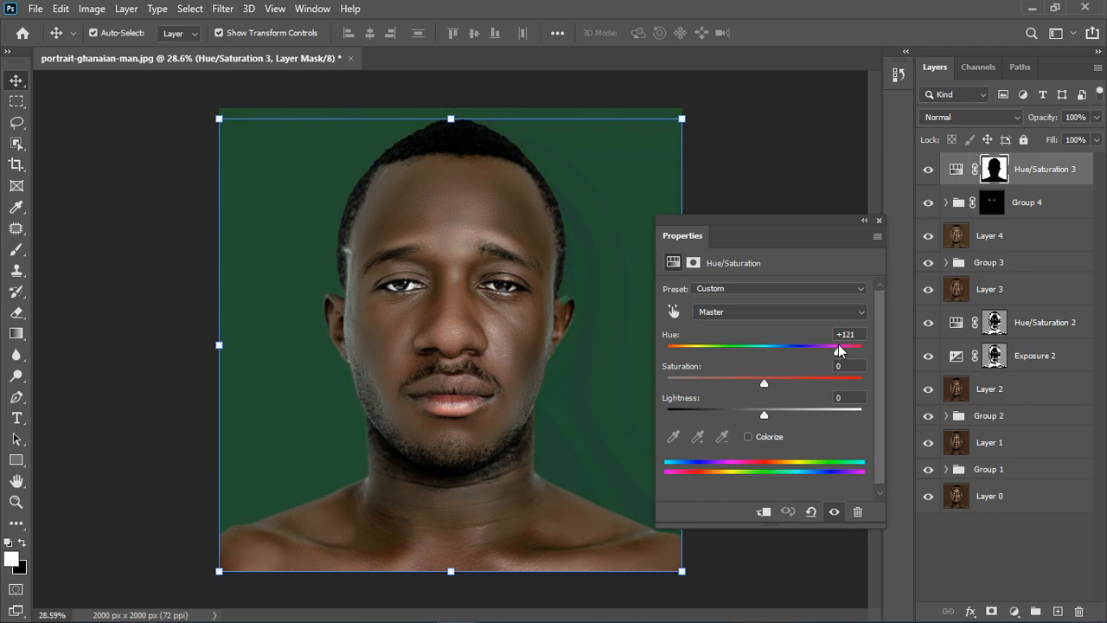
- Enable Colorize on the background's Hue/Saturation layer, set lightness to +11 and adjust hue and saturation to a vivid blue
{"action": "left_click_drag", "start_coordinate": [838, 344], "coordinate": [842, 344]}
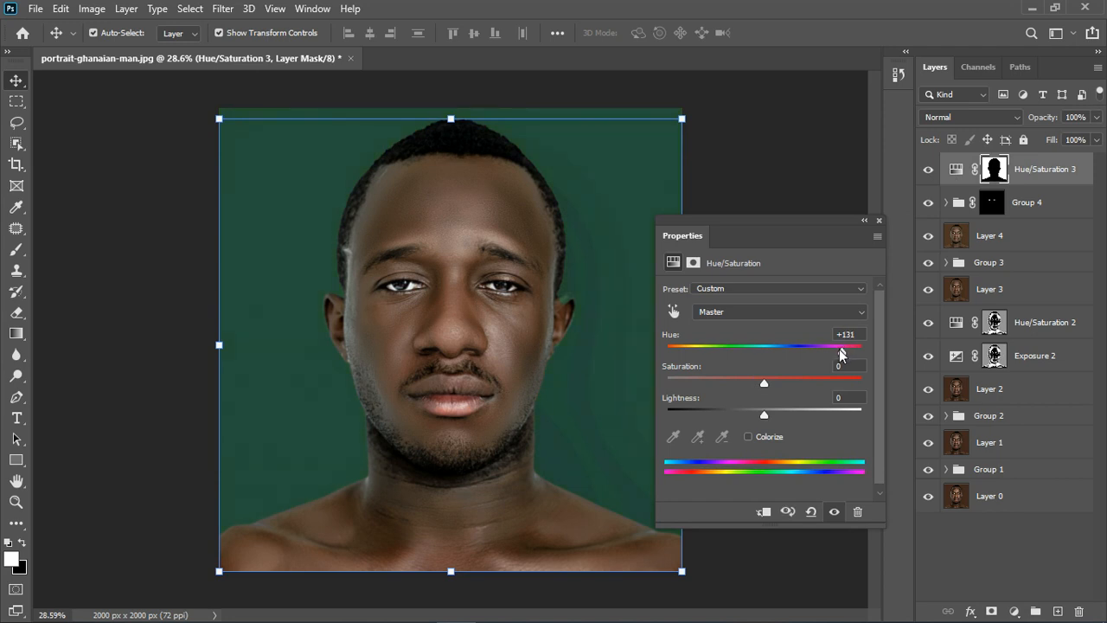
{"action": "left_click", "coordinate": [749, 436]}
{"action": "left_click_drag", "start_coordinate": [682, 356], "coordinate": [769, 354]}
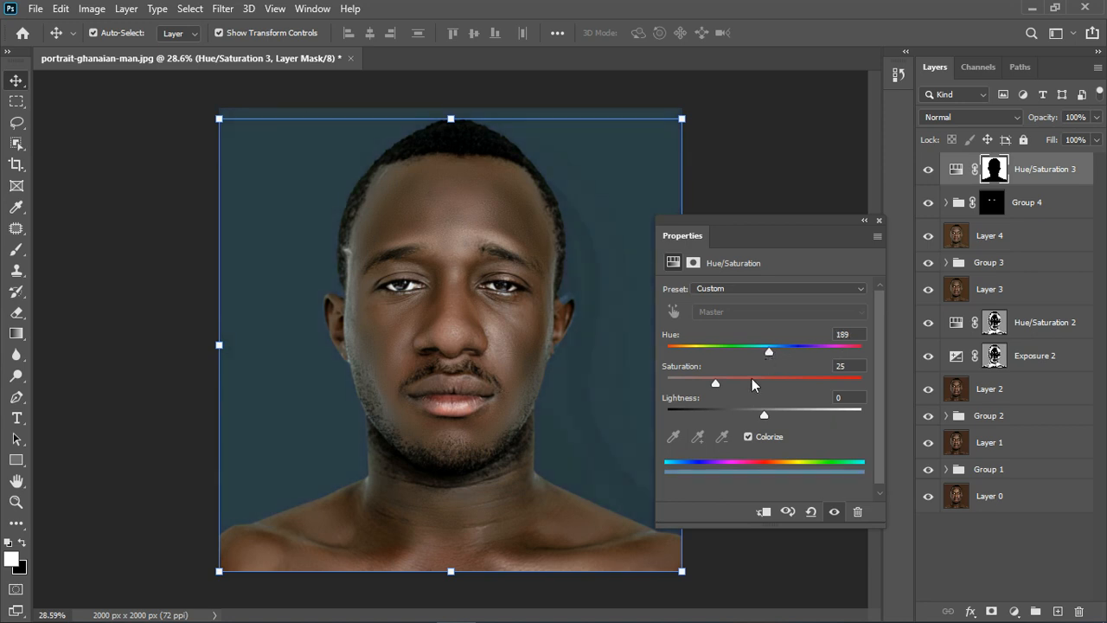
{"action": "mouse_move", "coordinate": [774, 421]}
{"action": "left_mouse_down"}
{"action": "mouse_move", "coordinate": [791, 415]}
{"action": "mouse_move", "coordinate": [775, 414]}
{"action": "left_mouse_up"}
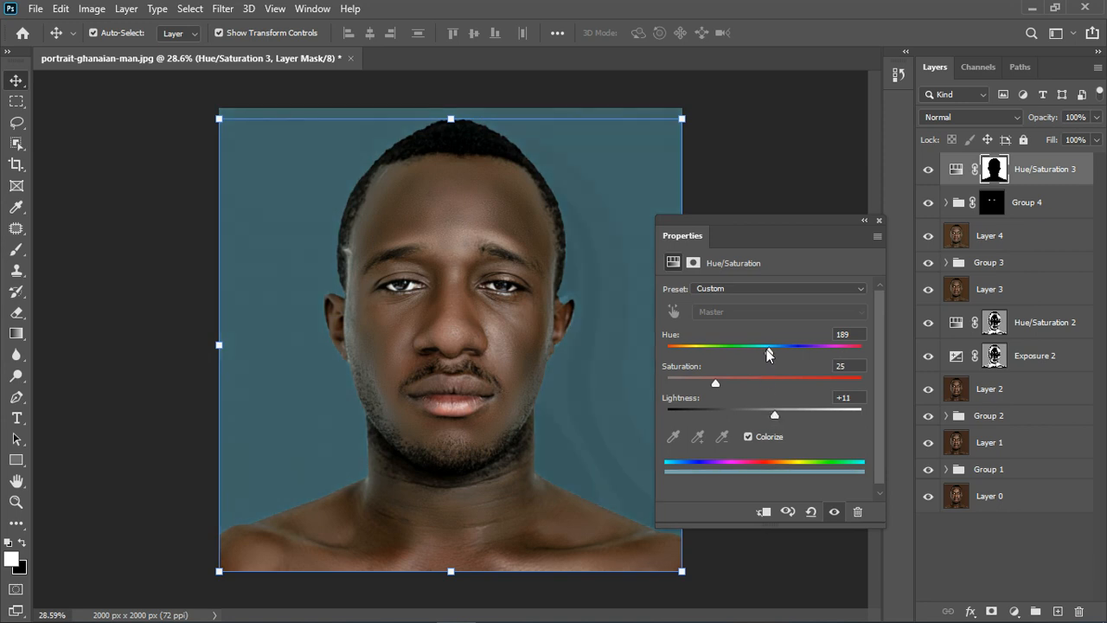
{"action": "left_click_drag", "start_coordinate": [717, 383], "coordinate": [777, 351]}
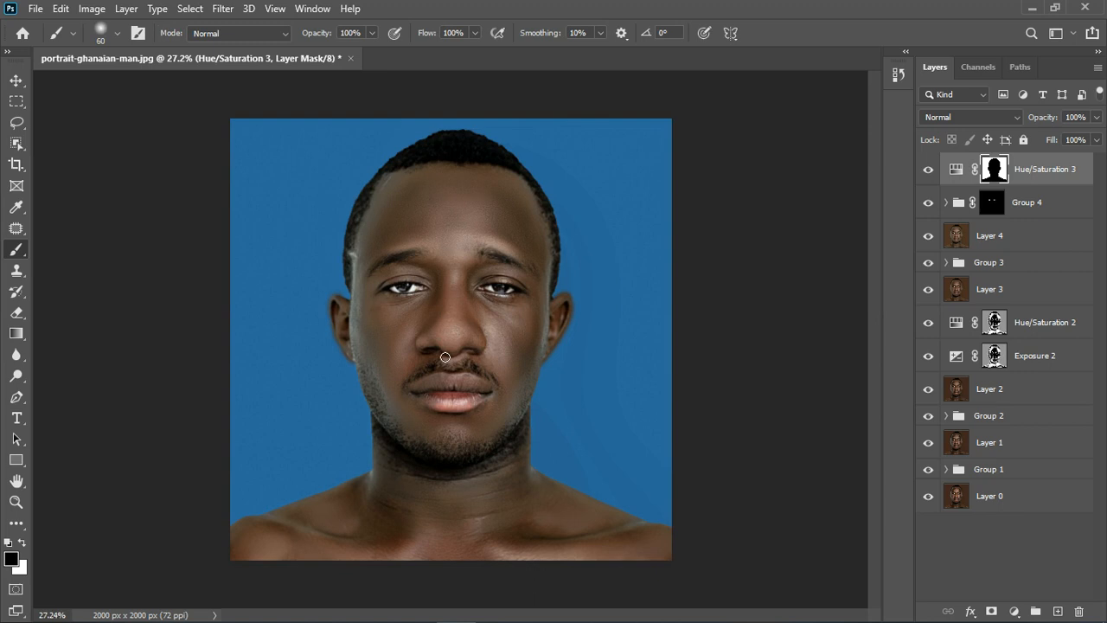
- Compare the portrait with and without the blue backdrop by toggling the visibility of Hue/Saturation 3
{"action": "scroll", "coordinate": [470, 403], "scroll_direction": "down", "scroll_amount": 2}
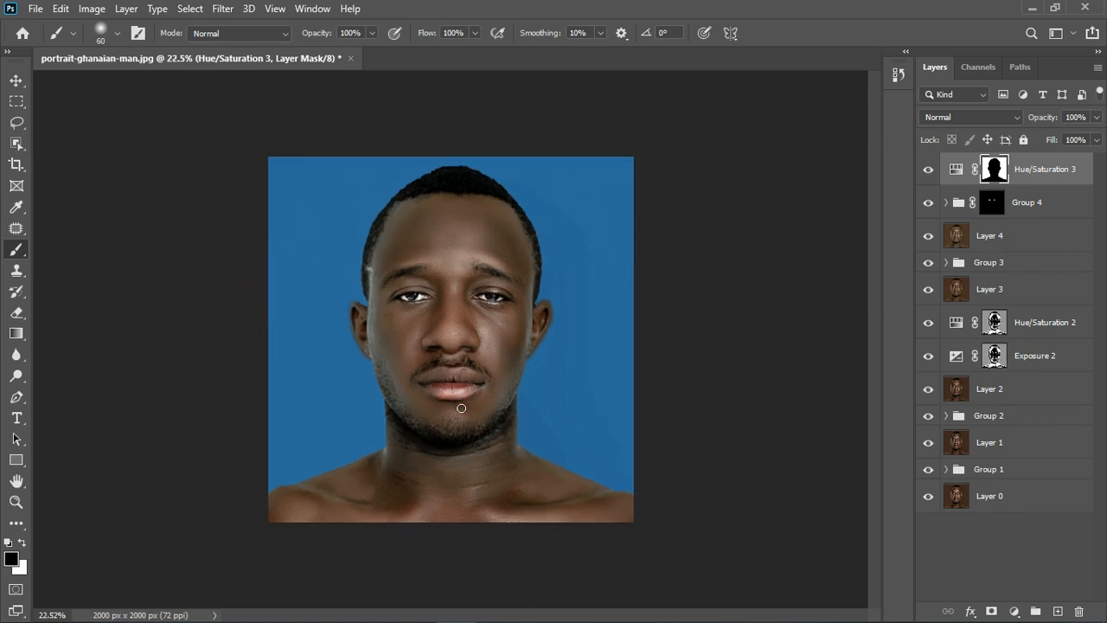
{"action": "scroll", "coordinate": [470, 403], "scroll_direction": "up", "scroll_amount": 3}
{"action": "scroll", "coordinate": [470, 403], "scroll_direction": "up", "scroll_amount": 1}
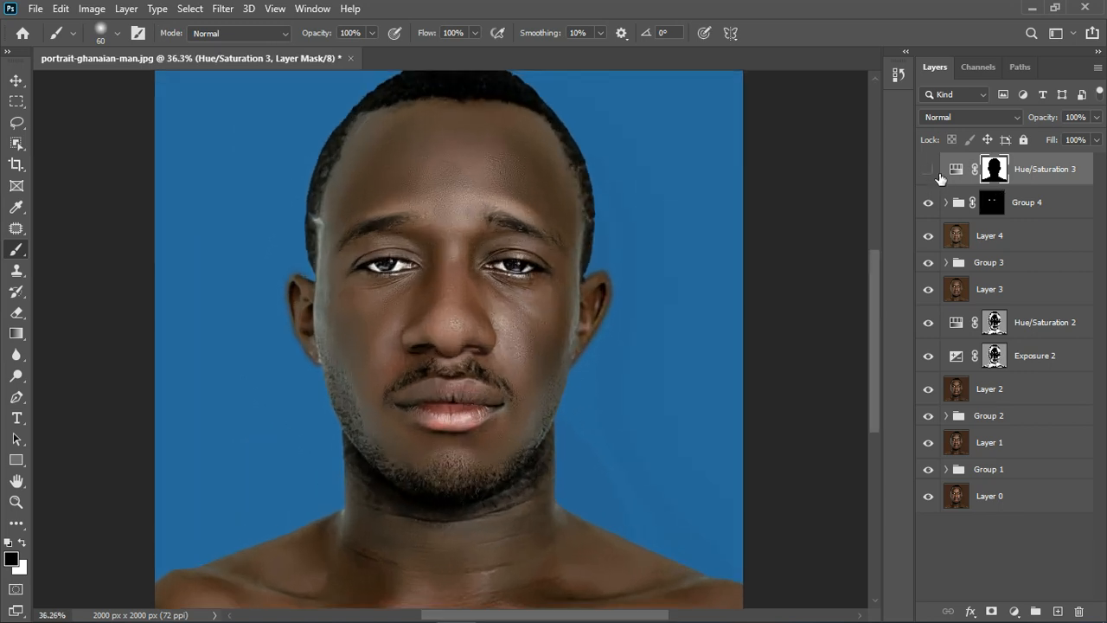
{"action": "left_click", "coordinate": [930, 170]}
{"action": "left_click", "coordinate": [936, 173]}
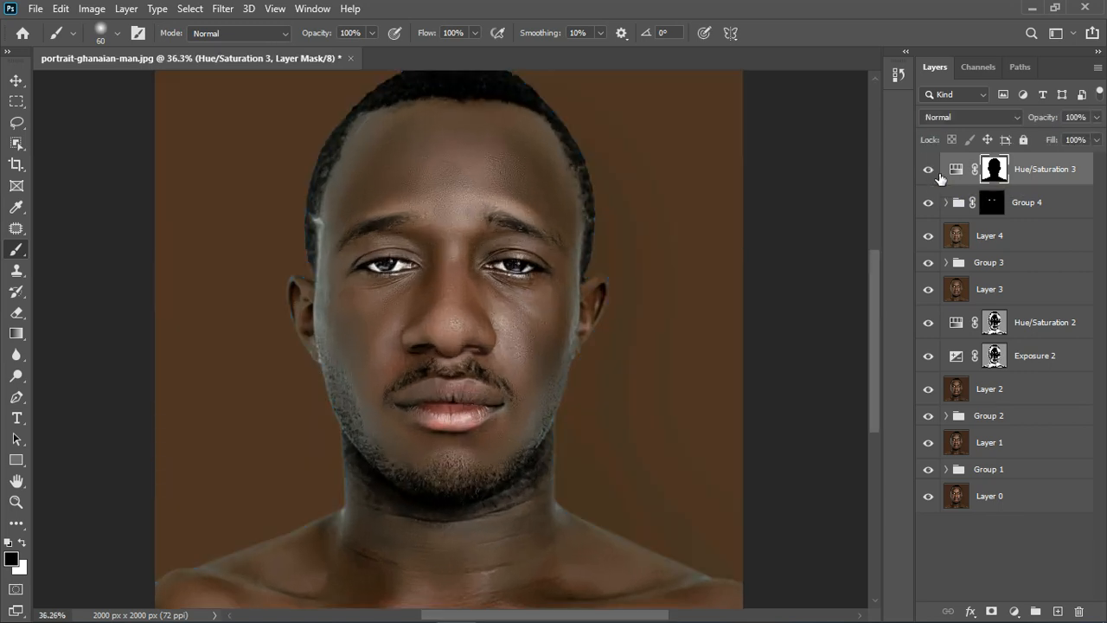
{"action": "scroll", "coordinate": [459, 372], "scroll_direction": "down", "scroll_amount": 1}
{"action": "scroll", "coordinate": [491, 283], "scroll_direction": "down", "scroll_amount": 1}
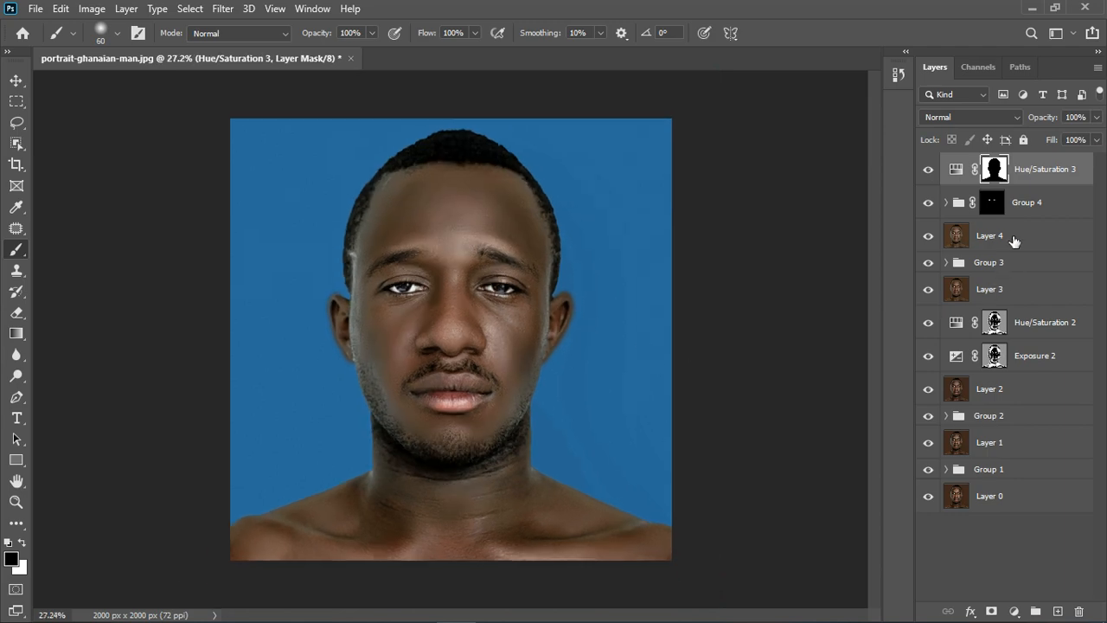
{"action": "scroll", "coordinate": [483, 423], "scroll_direction": "down", "scroll_amount": 4}
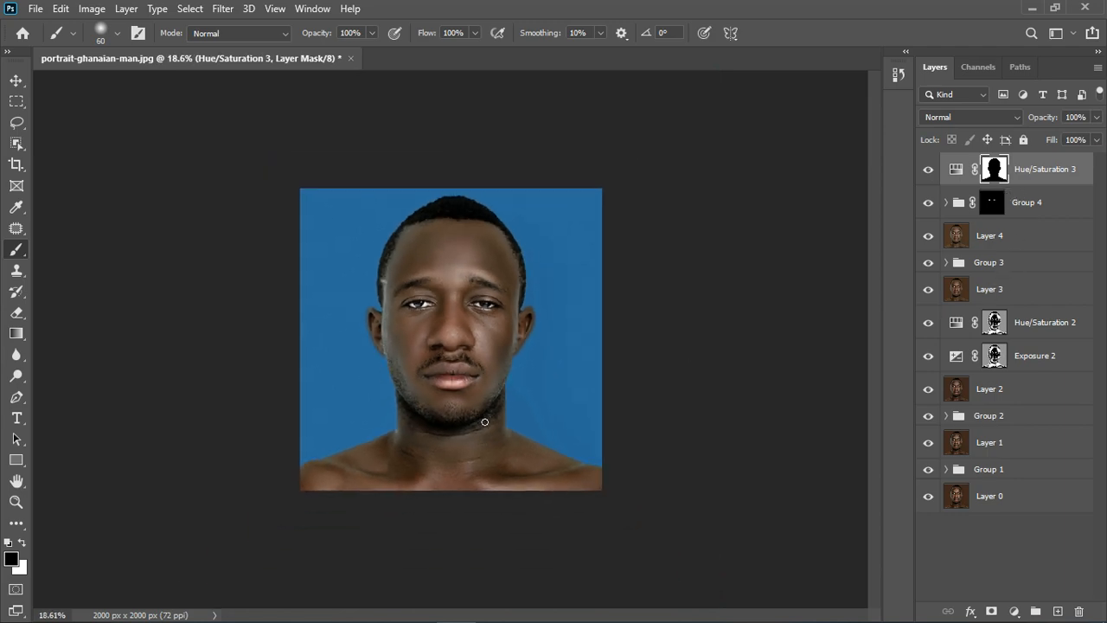
{"action": "scroll", "coordinate": [474, 394], "scroll_direction": "up", "scroll_amount": 4}
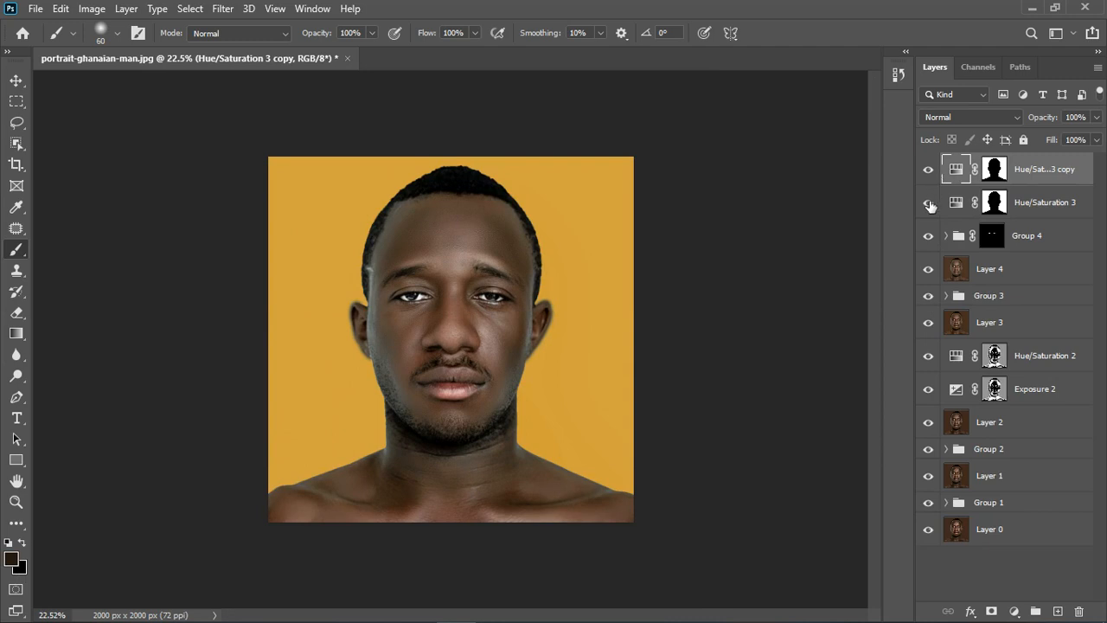
- Compare the yellow and blue backdrop variants by toggling the visibility of Hue/Saturation 3 and its copy
{"action": "left_click", "coordinate": [929, 202]}
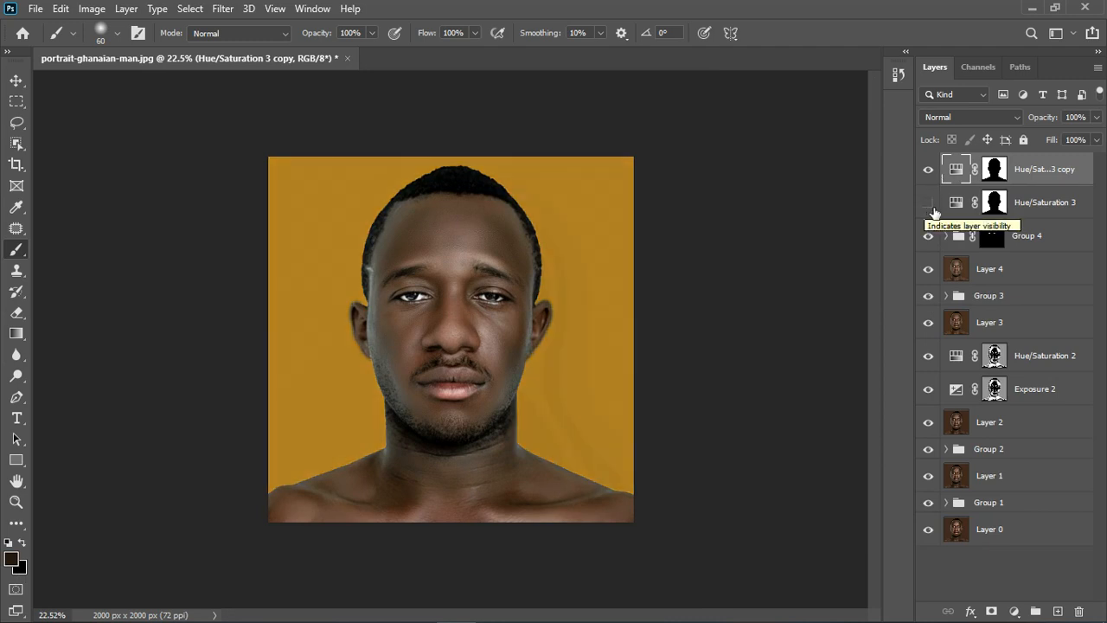
{"action": "left_click", "coordinate": [929, 204]}
{"action": "left_click", "coordinate": [929, 172]}
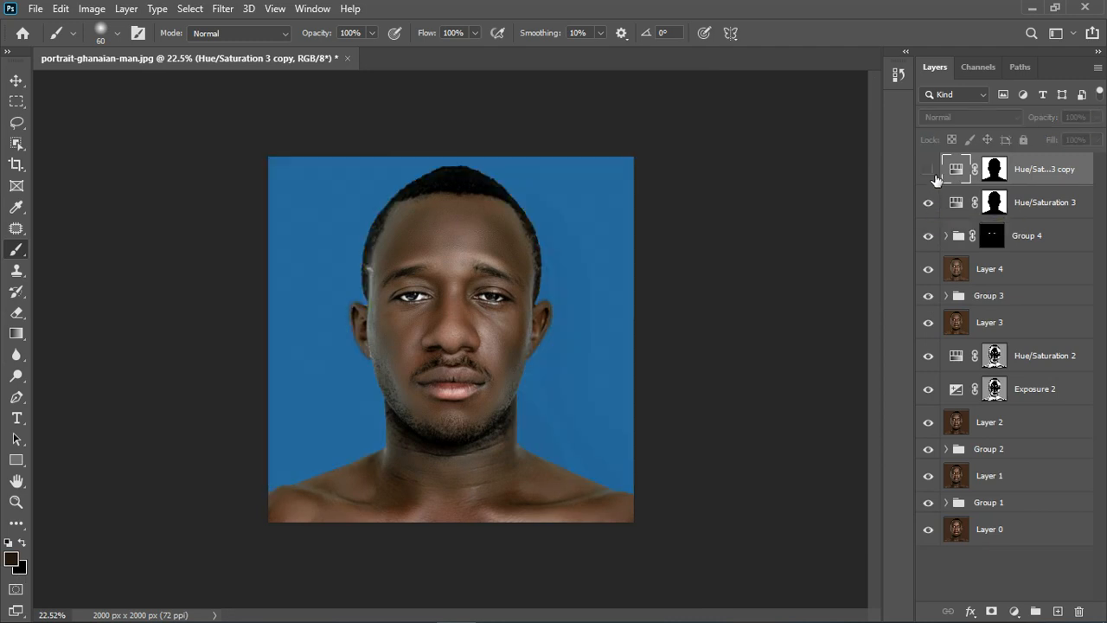
{"action": "left_click", "coordinate": [930, 170]}
{"action": "left_click", "coordinate": [929, 203]}
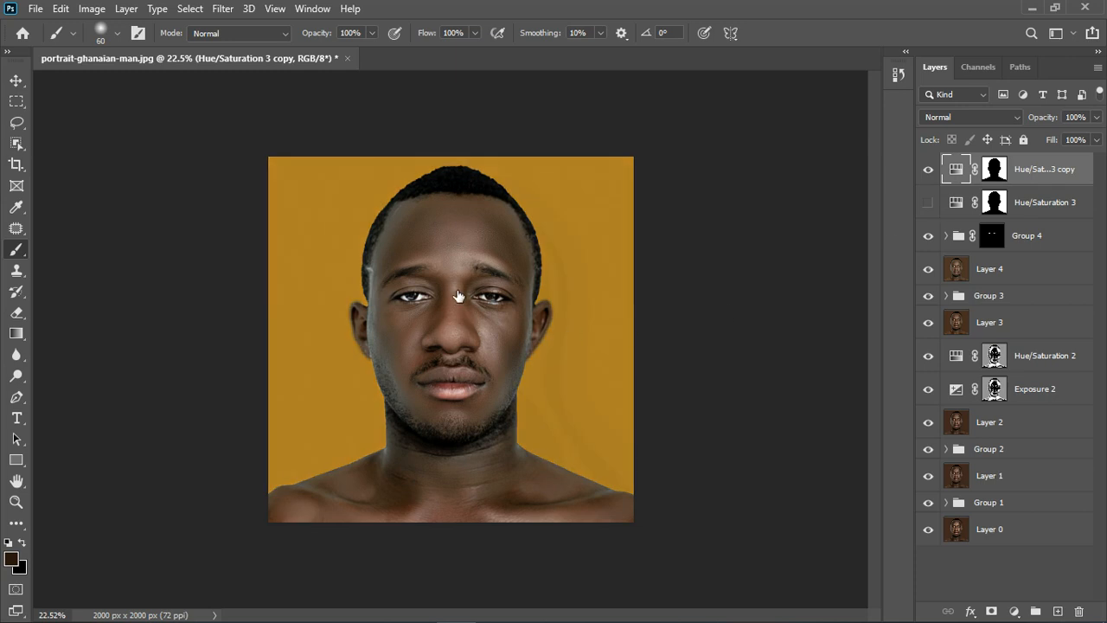
{"action": "key", "text": "ctrl+0"}
{"action": "left_click", "coordinate": [929, 202]}
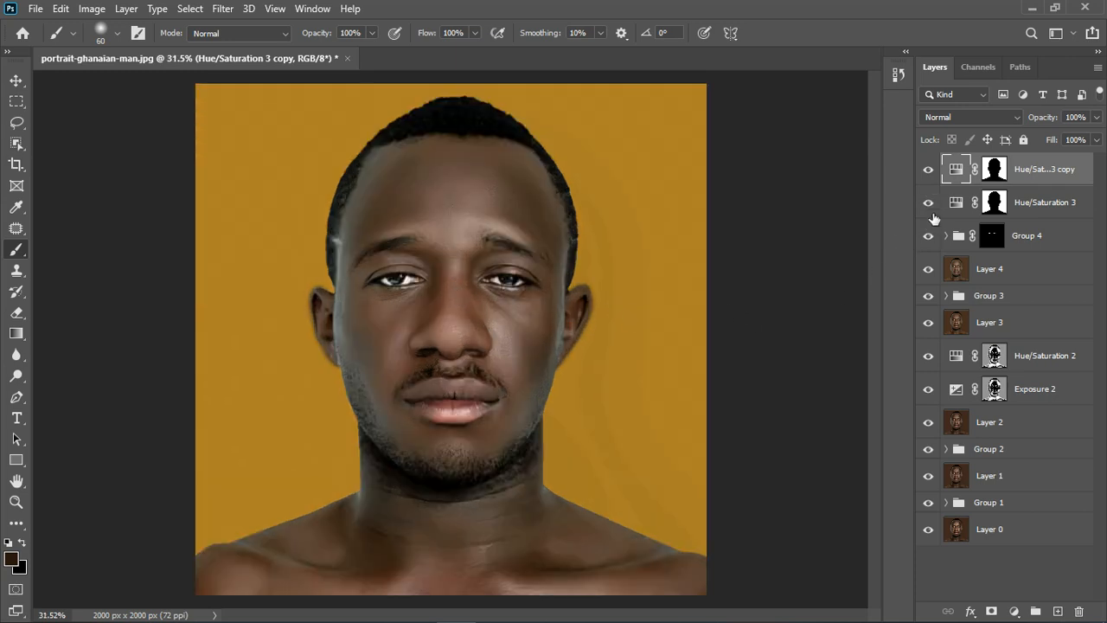
{"action": "scroll", "coordinate": [444, 299], "scroll_direction": "down", "scroll_amount": 4}
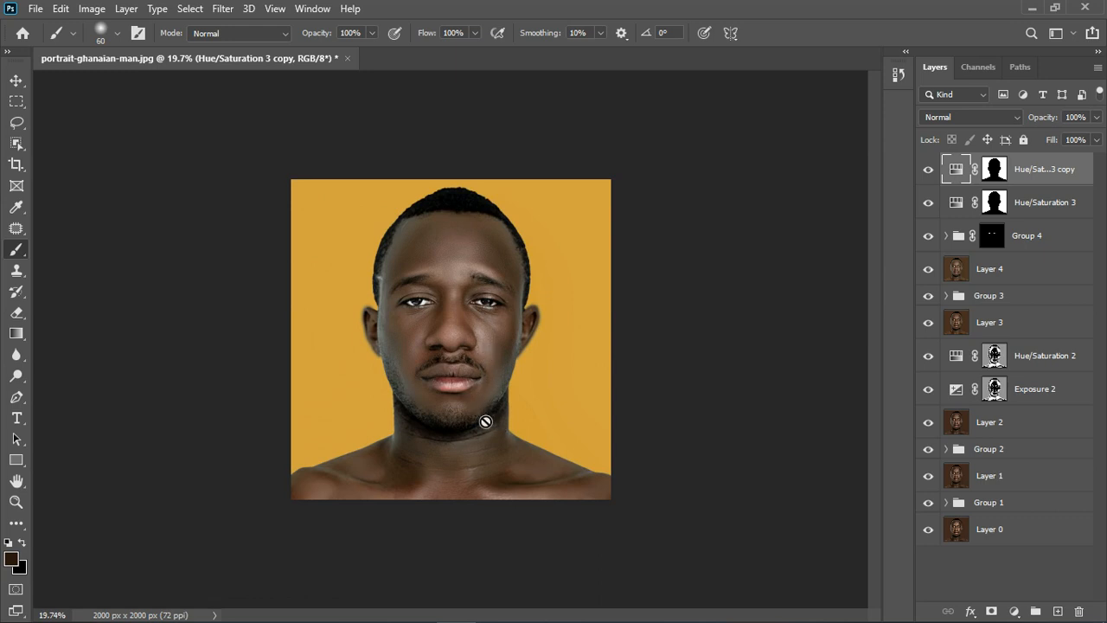
{"action": "scroll", "coordinate": [485, 422], "scroll_direction": "up", "scroll_amount": 2}
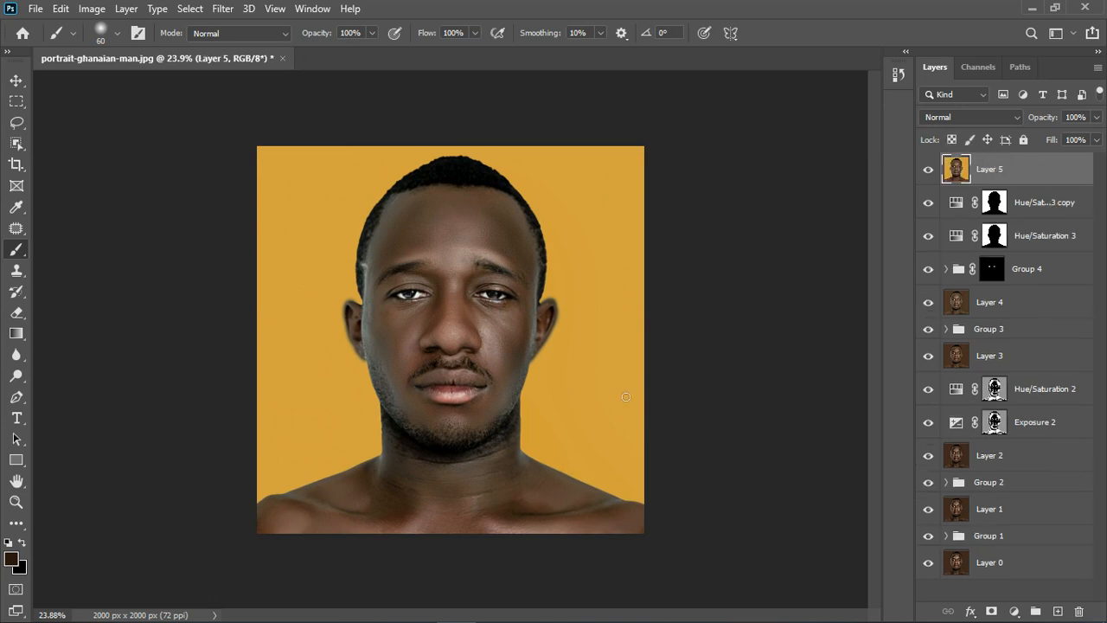
- Group all layers from the Hue/Saturation 3 copy down to Group 1 and hide the new group
{"action": "scroll", "coordinate": [586, 390], "scroll_direction": "down", "scroll_amount": 2}
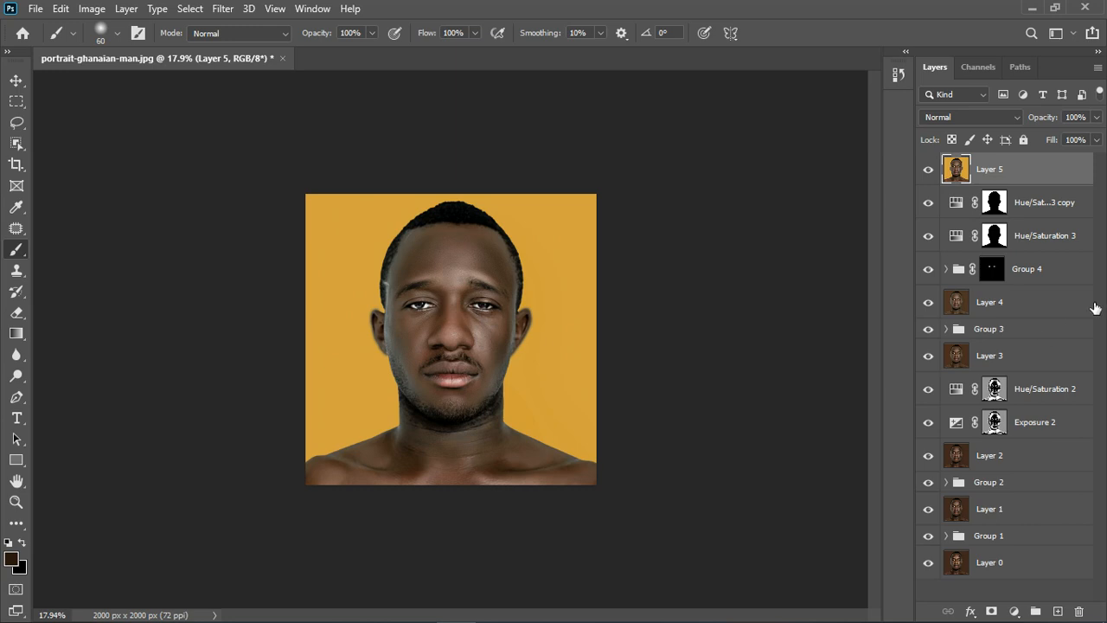
{"action": "left_click", "coordinate": [1039, 213]}
{"action": "left_click", "coordinate": [1049, 543], "text": "shift"}
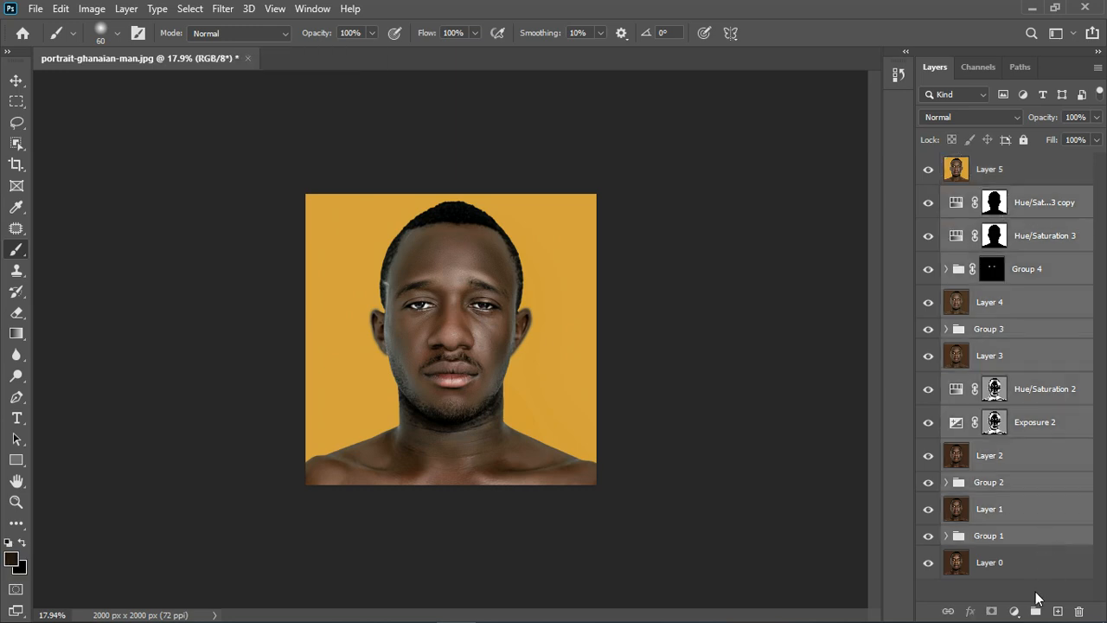
{"action": "left_click", "coordinate": [1044, 610]}
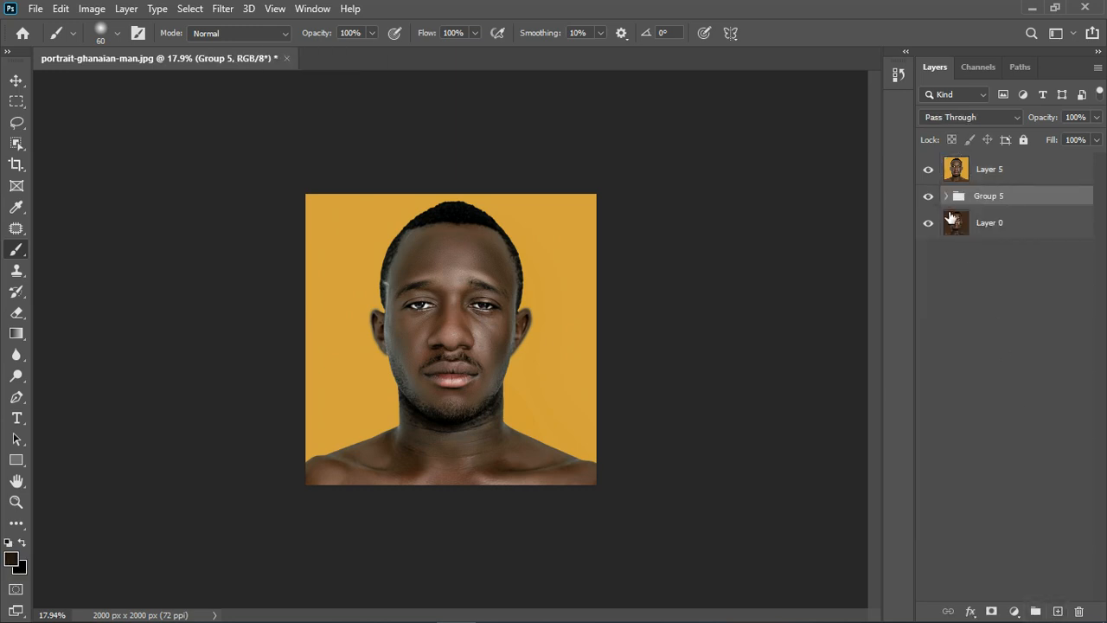
{"action": "left_click", "coordinate": [928, 196]}
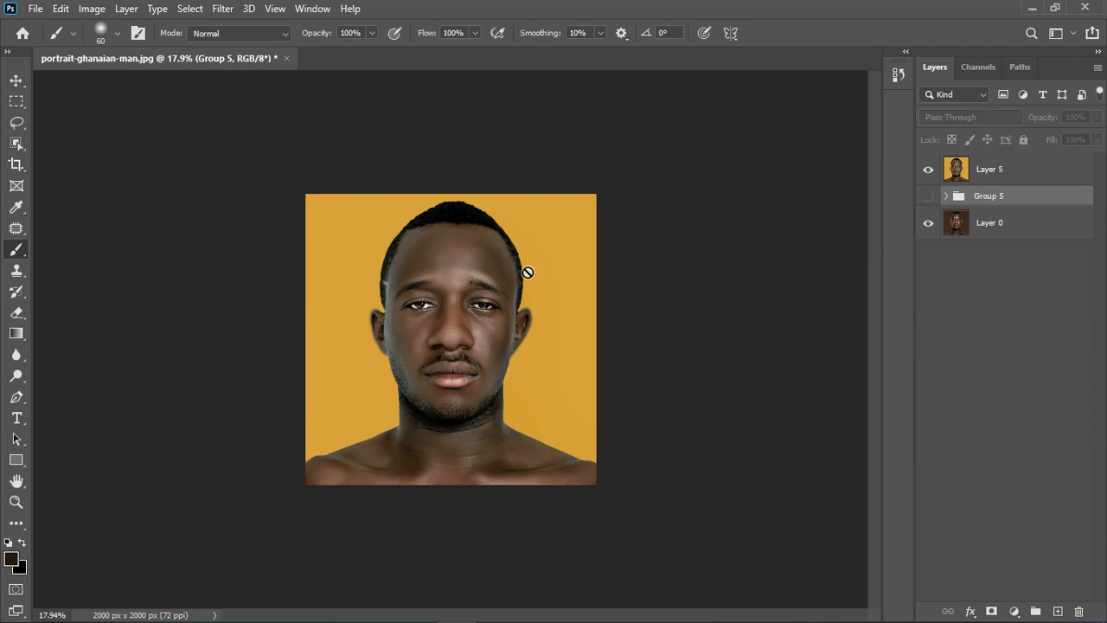
- Compare the finished portrait with the original Layer 0 by toggling the visibility of Layer 5
{"action": "scroll", "coordinate": [518, 272], "scroll_direction": "up", "scroll_amount": 3}
{"action": "left_click", "coordinate": [928, 170]}
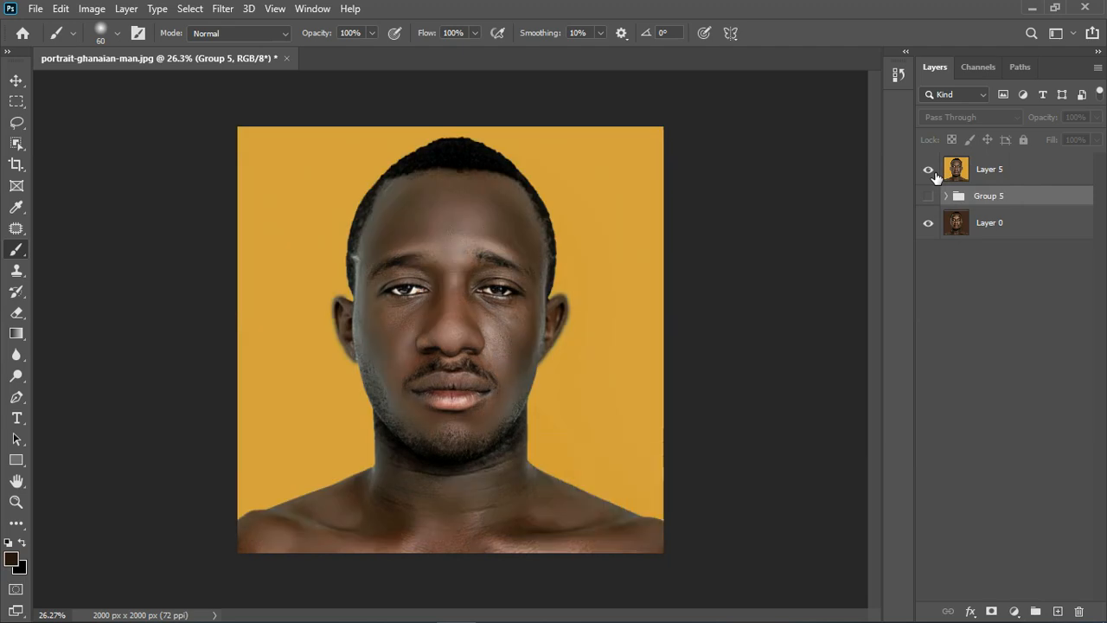
{"action": "left_click", "coordinate": [934, 173]}
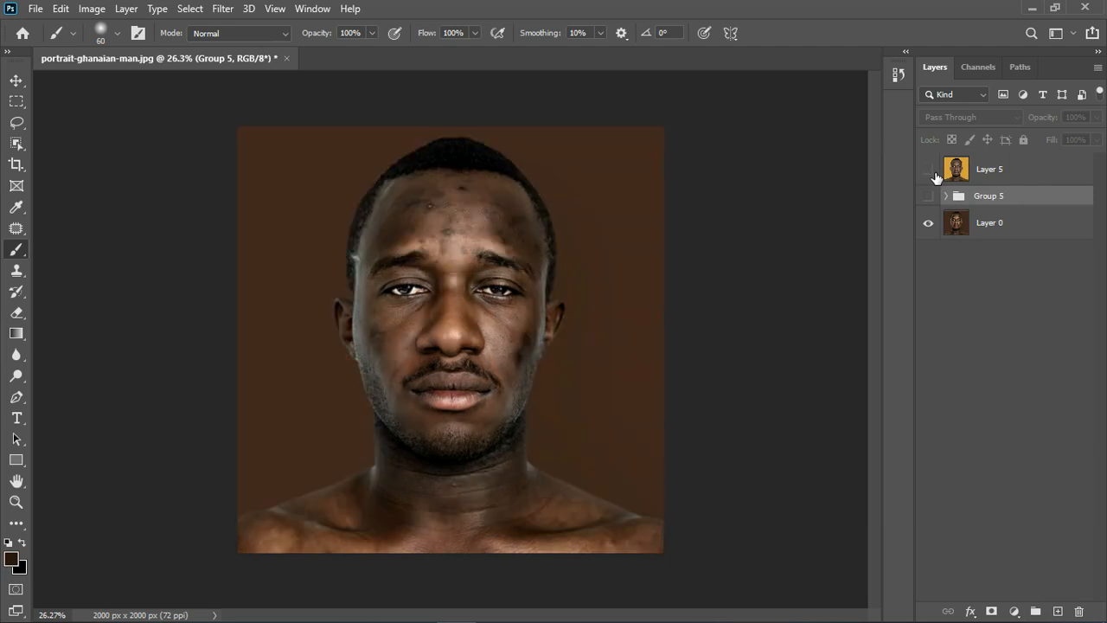